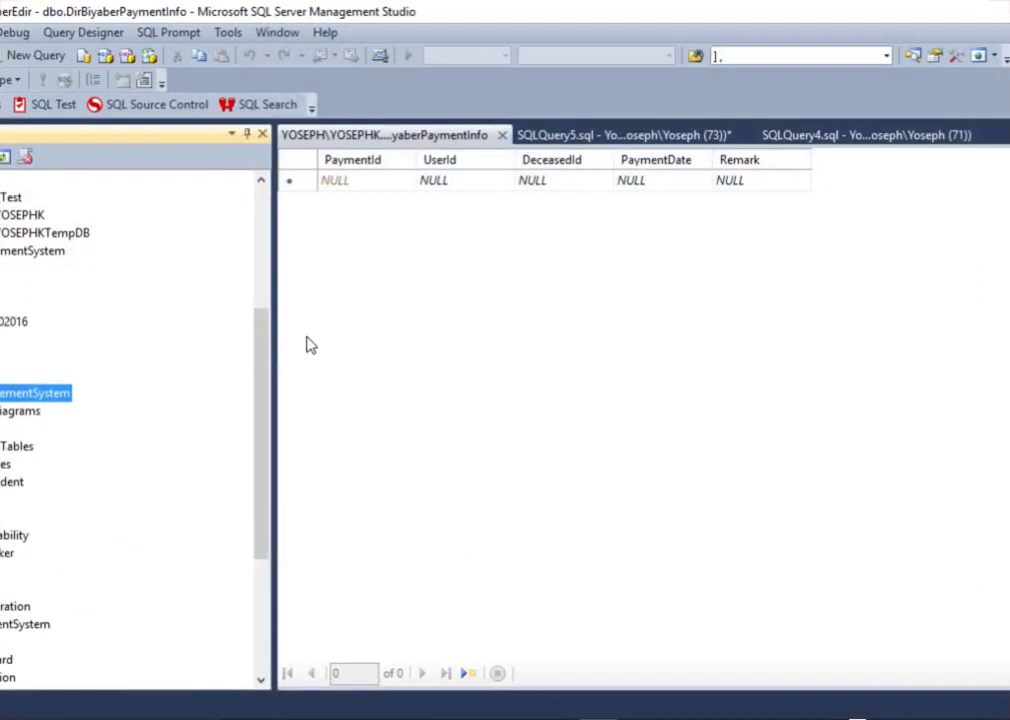
Step: Shrink the SSMS window and select the StudentManagementSystem database, leaving its name unchanged
{"action": "left_click_drag", "start_coordinate": [210, 11], "coordinate": [394, 24]}
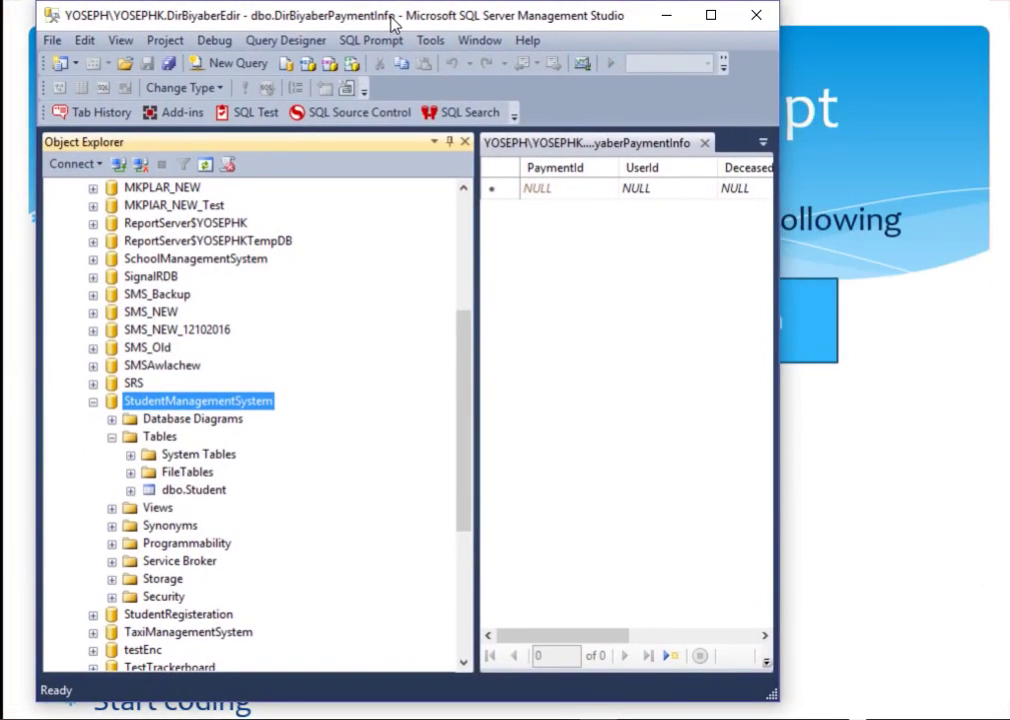
{"action": "left_click", "coordinate": [174, 401]}
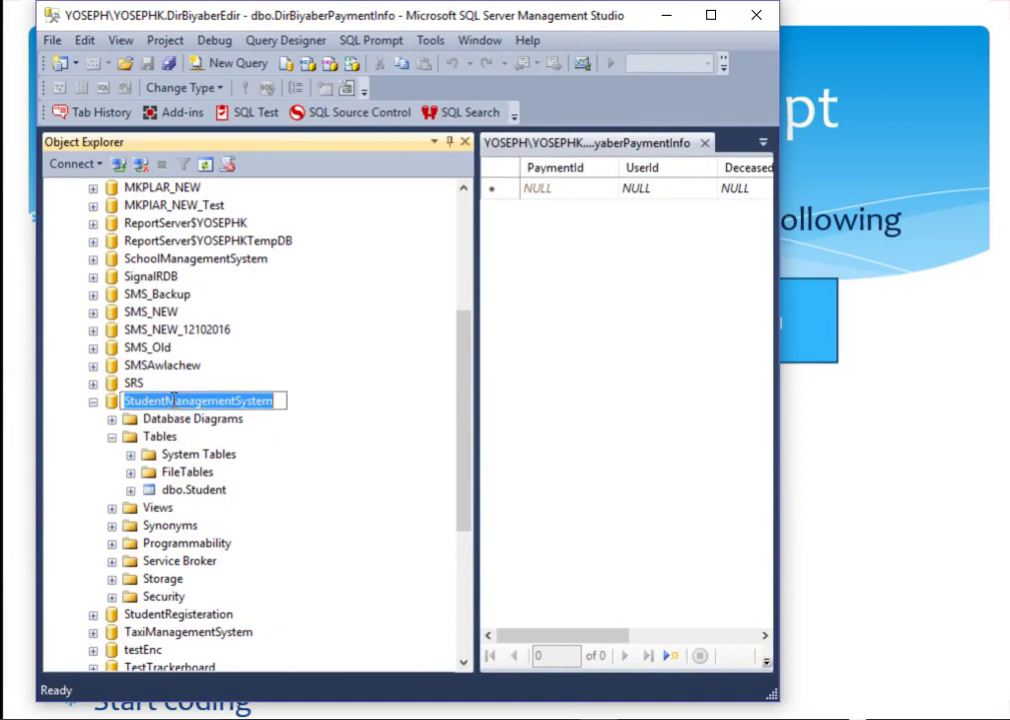
{"action": "left_click", "coordinate": [93, 401]}
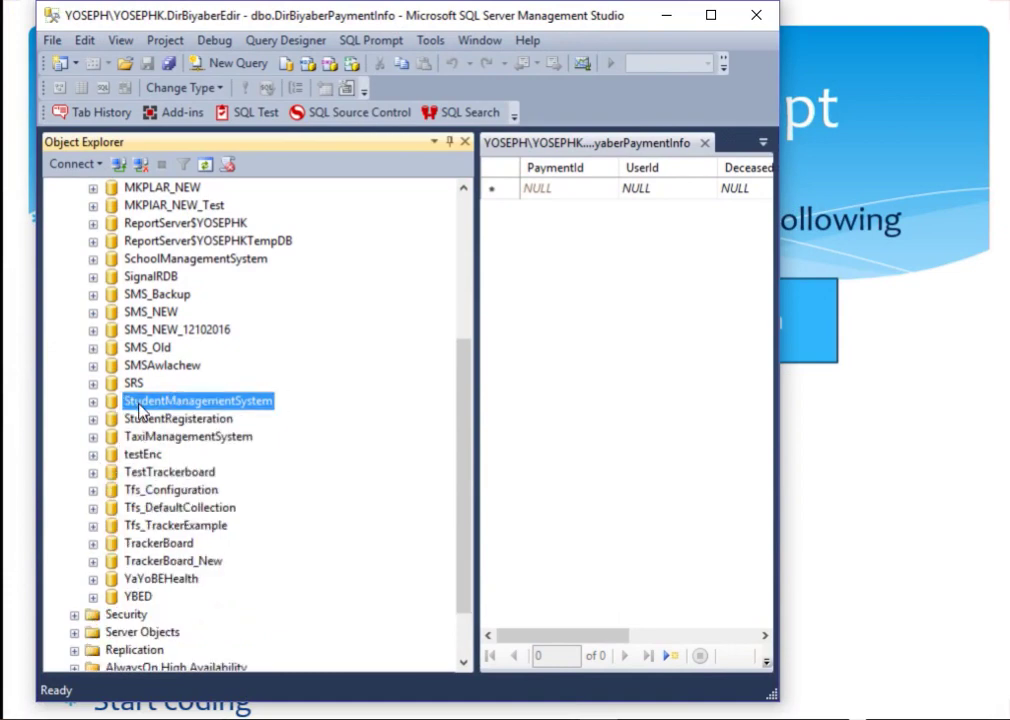
{"action": "right_click", "coordinate": [140, 404]}
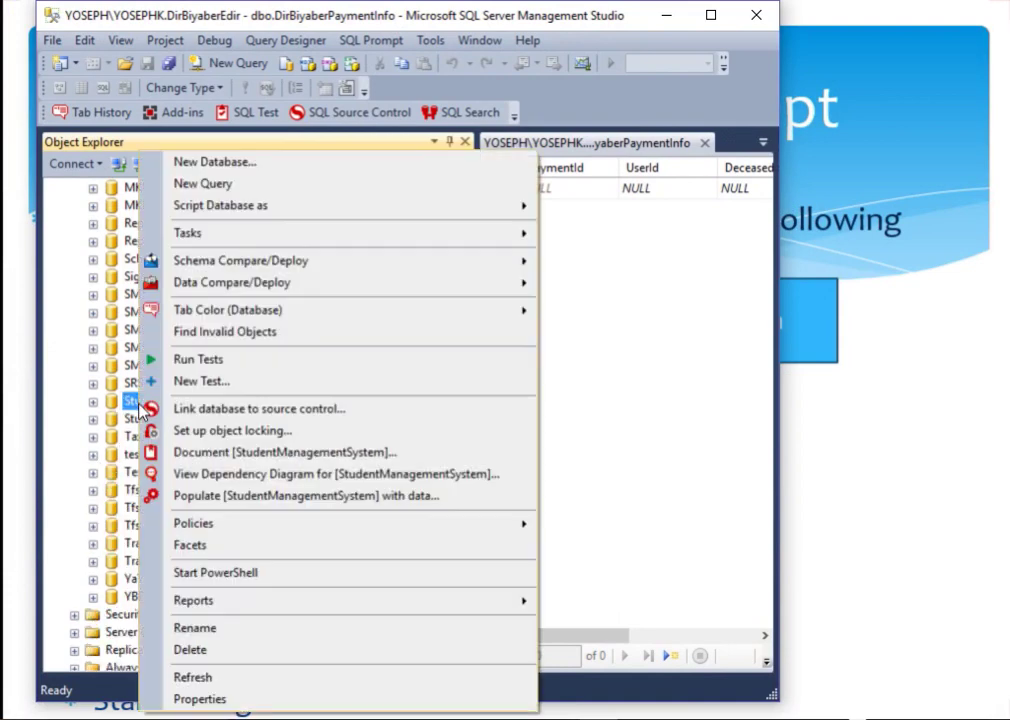
{"action": "left_click", "coordinate": [211, 628]}
{"action": "key", "text": "ctrl+c"}
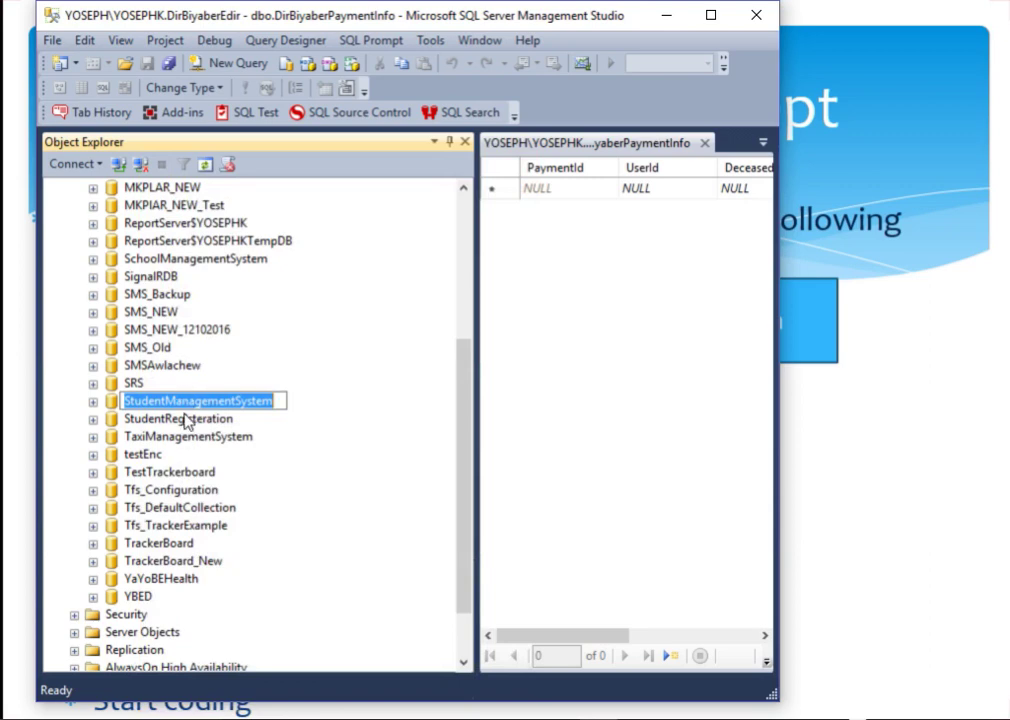
{"action": "left_click", "coordinate": [184, 418]}
Step: Delete the StudentManagementSystem database and confirm the deletion
{"action": "left_click", "coordinate": [178, 402]}
{"action": "key", "text": "Delete"}
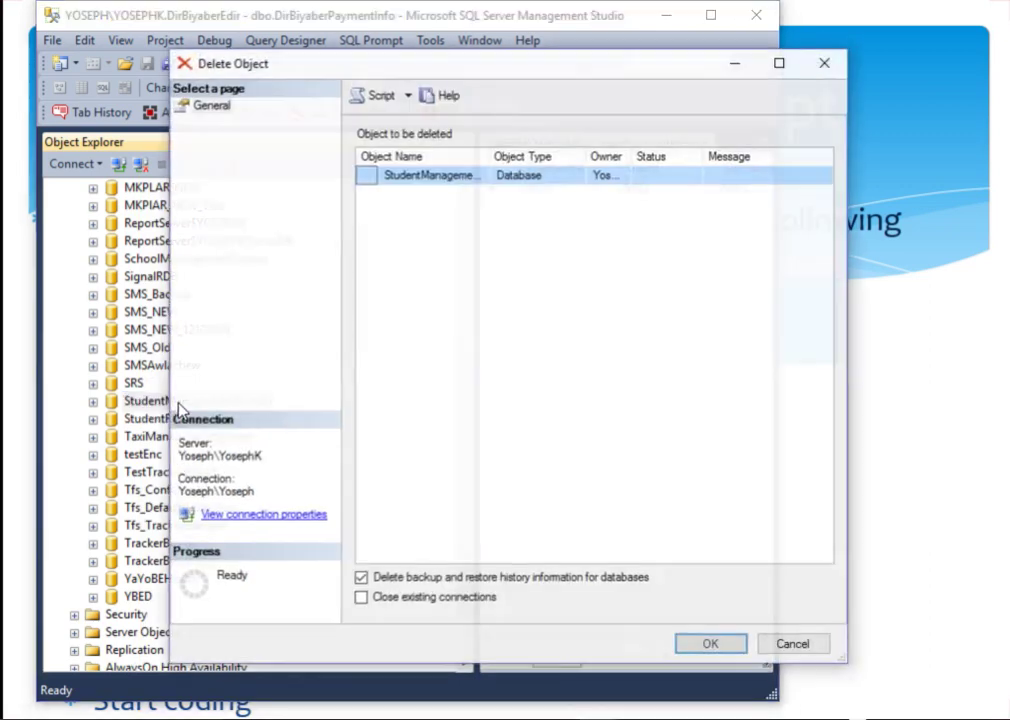
{"action": "key", "text": "Return"}
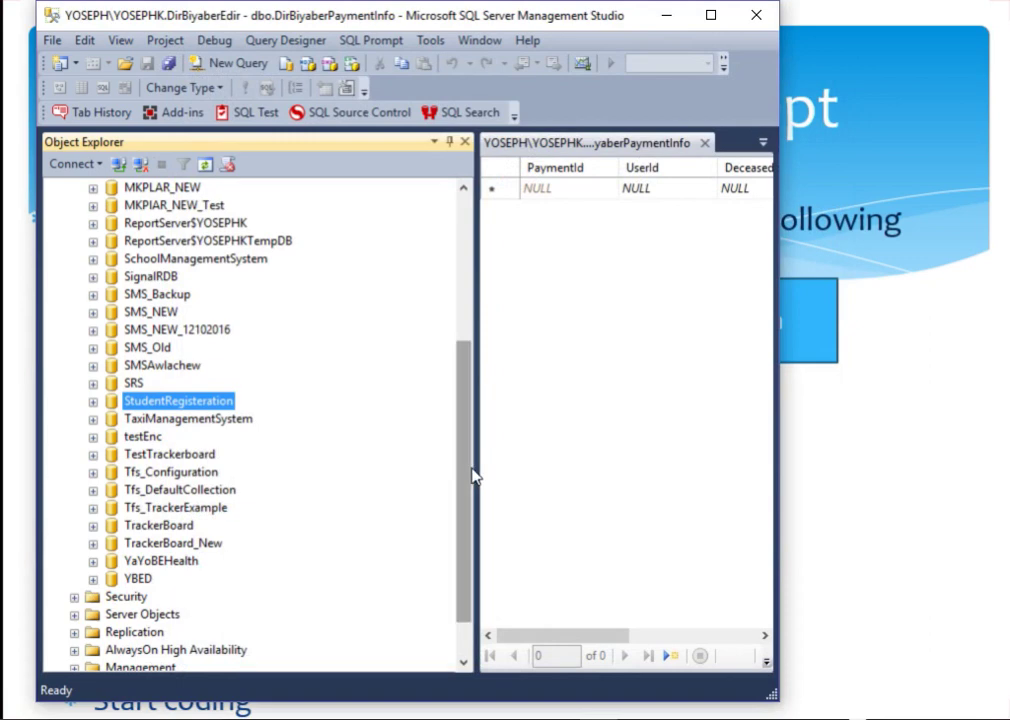
{"action": "left_click_drag", "start_coordinate": [466, 473], "coordinate": [461, 281]}
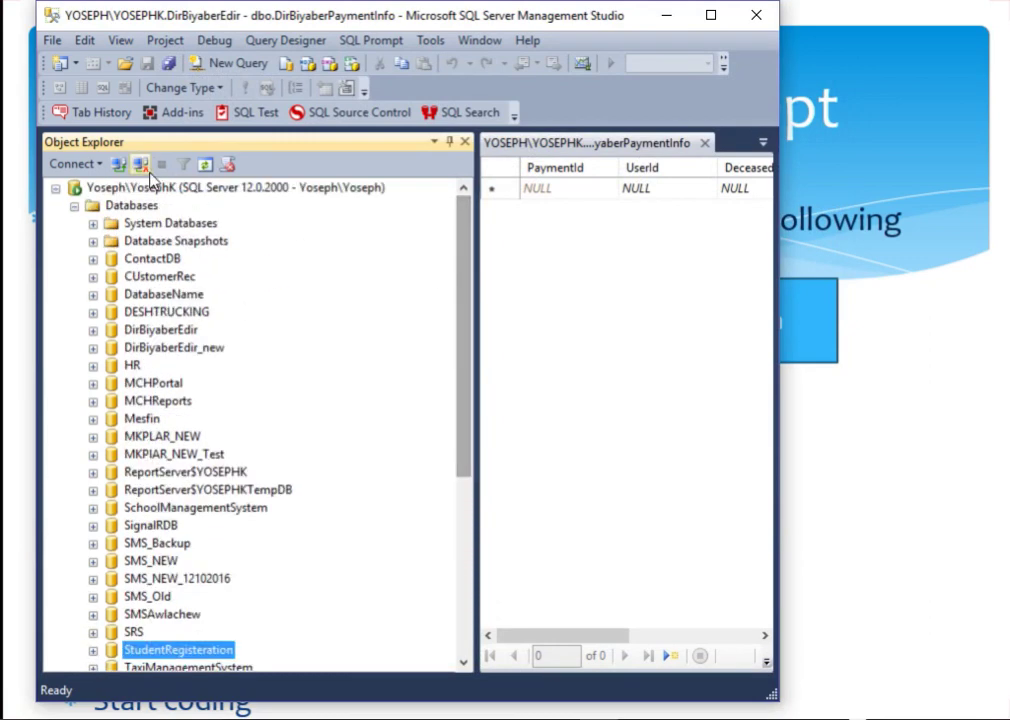
Step: Start a new database from the Databases folder, pasting StudentManagementSystem as its name
{"action": "left_click", "coordinate": [132, 208]}
{"action": "right_click", "coordinate": [133, 210]}
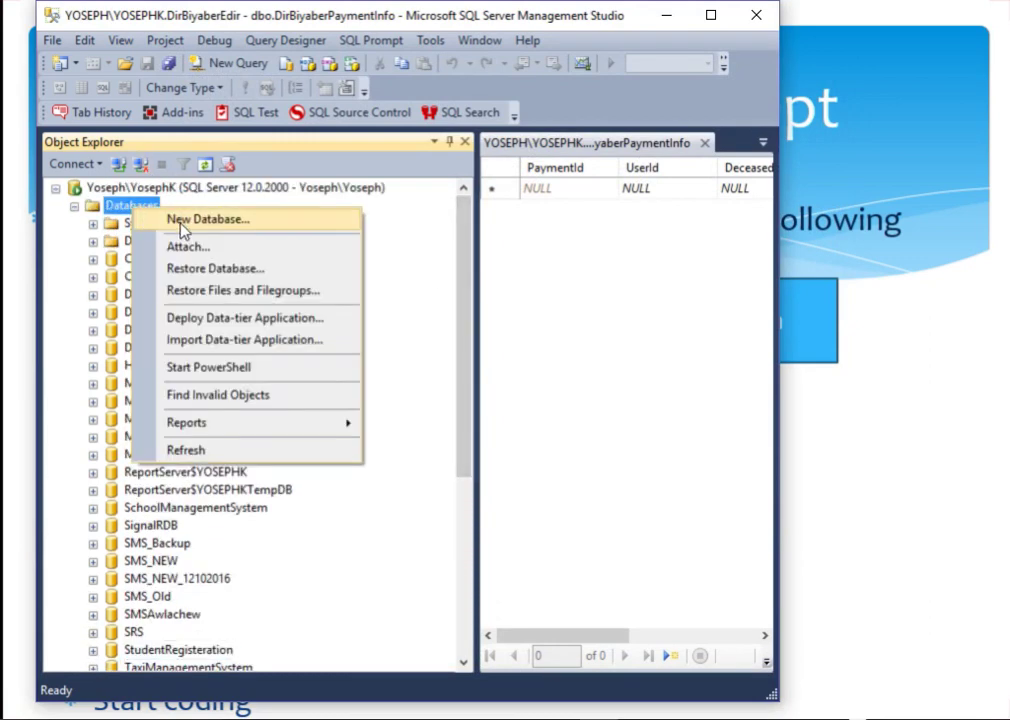
{"action": "left_click", "coordinate": [142, 219]}
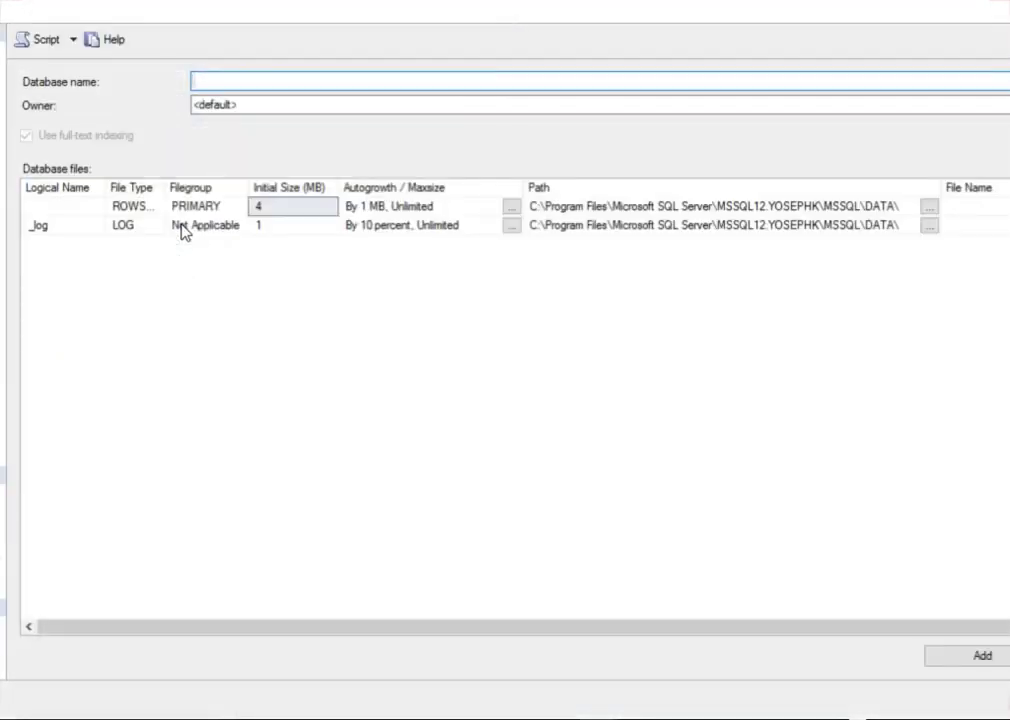
{"action": "key", "text": "ctrl+v"}
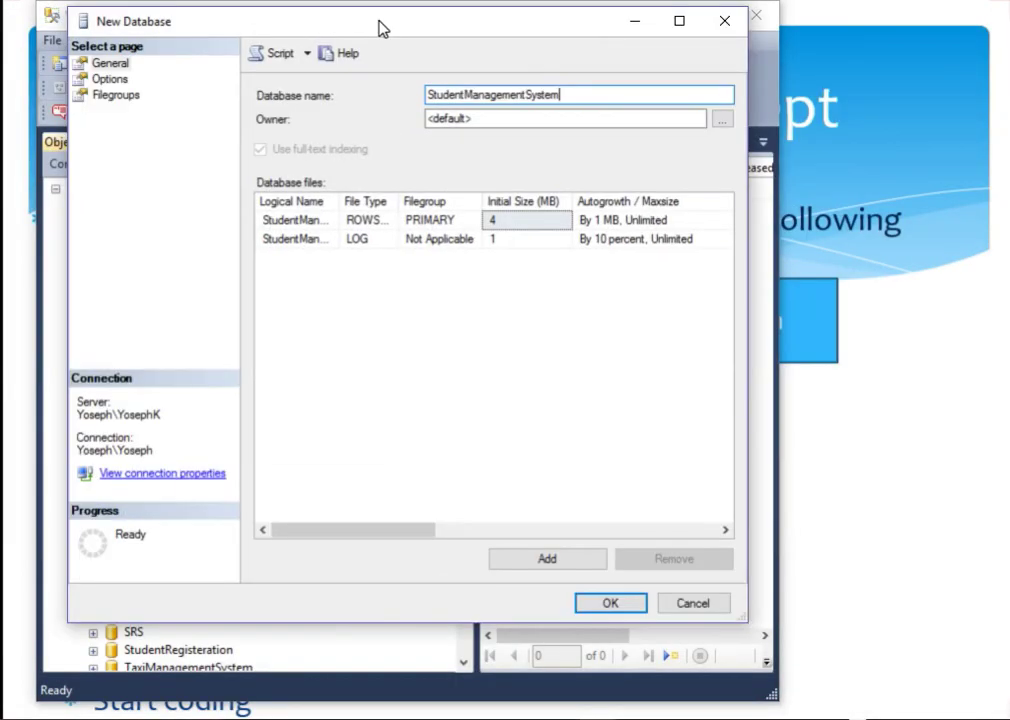
{"action": "left_click_drag", "start_coordinate": [378, 28], "coordinate": [379, 30]}
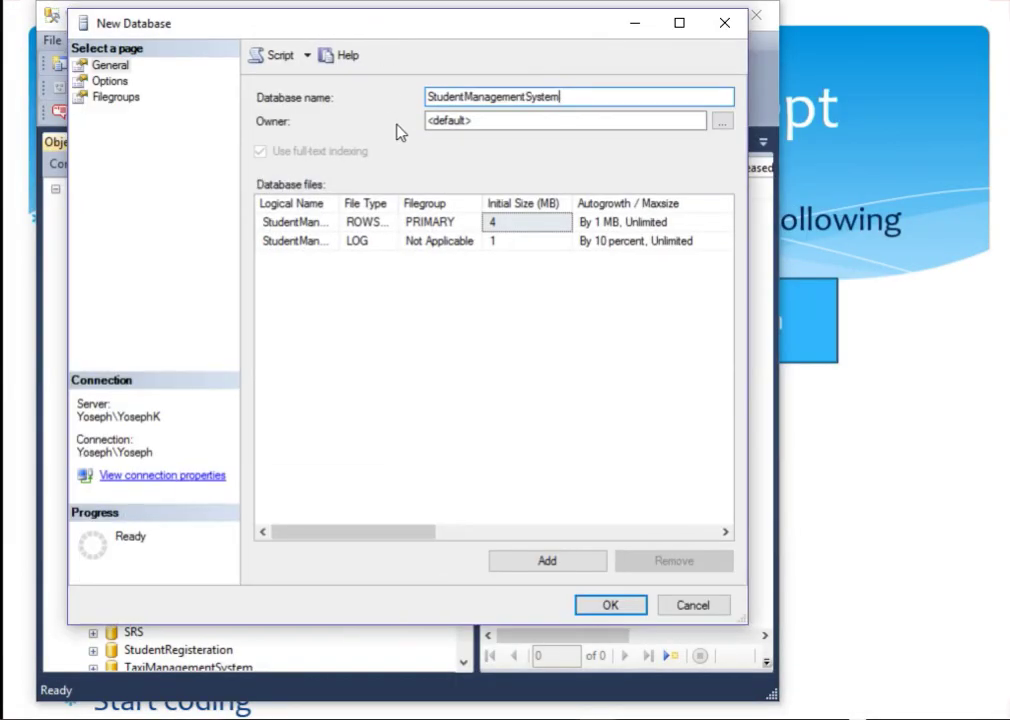
Step: Review the Options and Filegroups pages, then check the name and the PRIMARY data file
{"action": "left_click", "coordinate": [108, 80]}
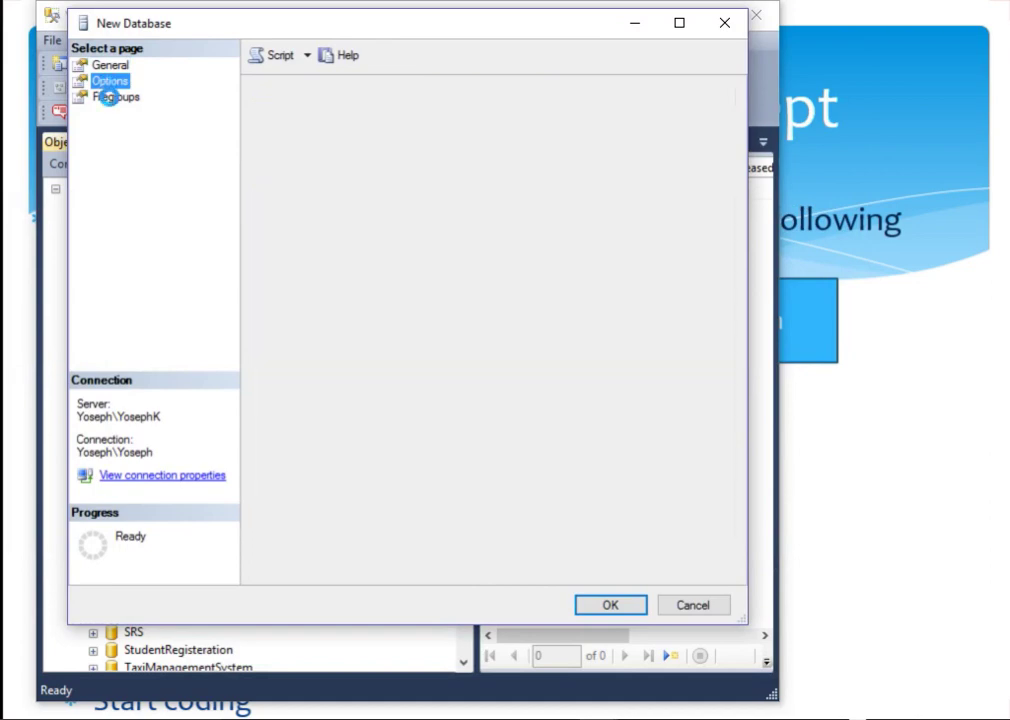
{"action": "left_click", "coordinate": [115, 98]}
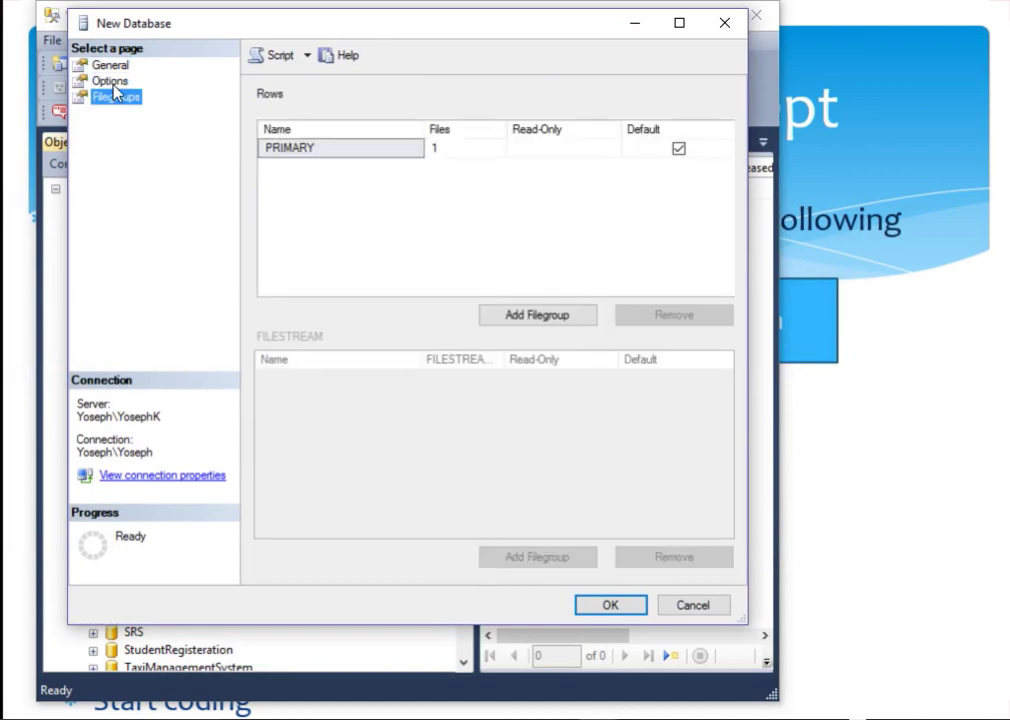
{"action": "left_click", "coordinate": [110, 66]}
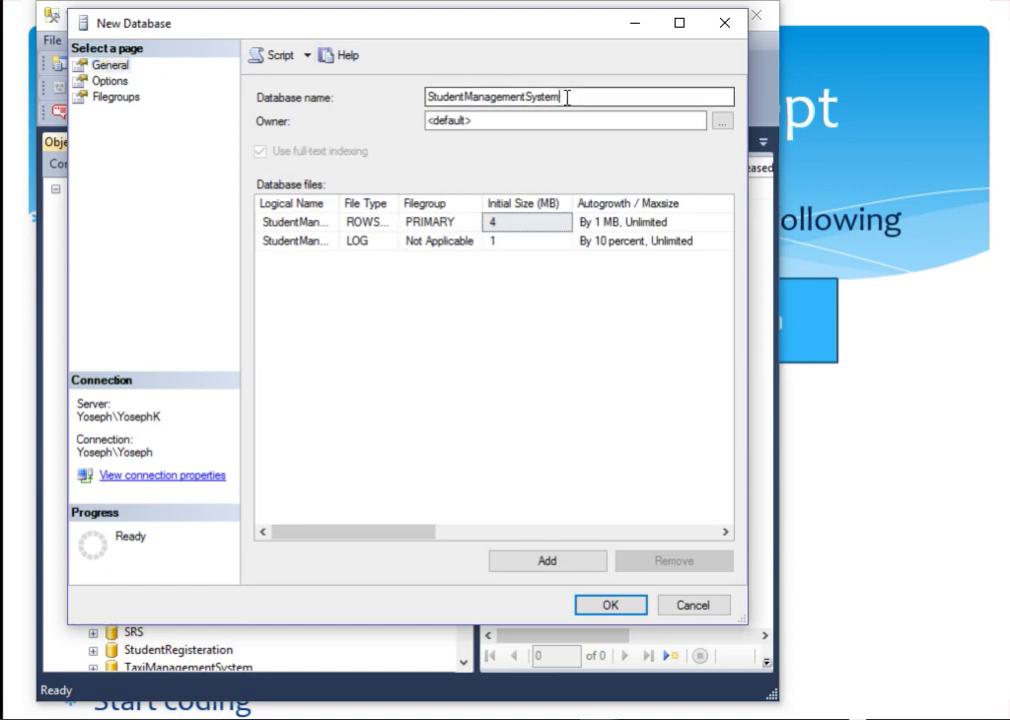
{"action": "left_click_drag", "start_coordinate": [566, 97], "coordinate": [436, 101]}
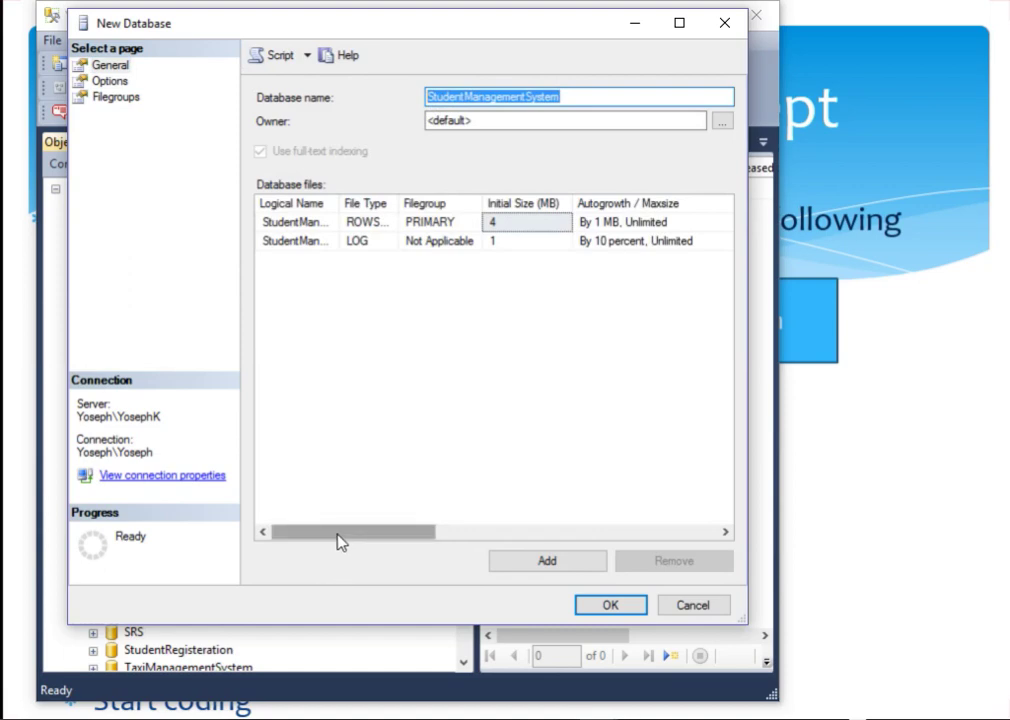
{"action": "left_click_drag", "start_coordinate": [338, 535], "coordinate": [252, 462]}
{"action": "left_click", "coordinate": [446, 226]}
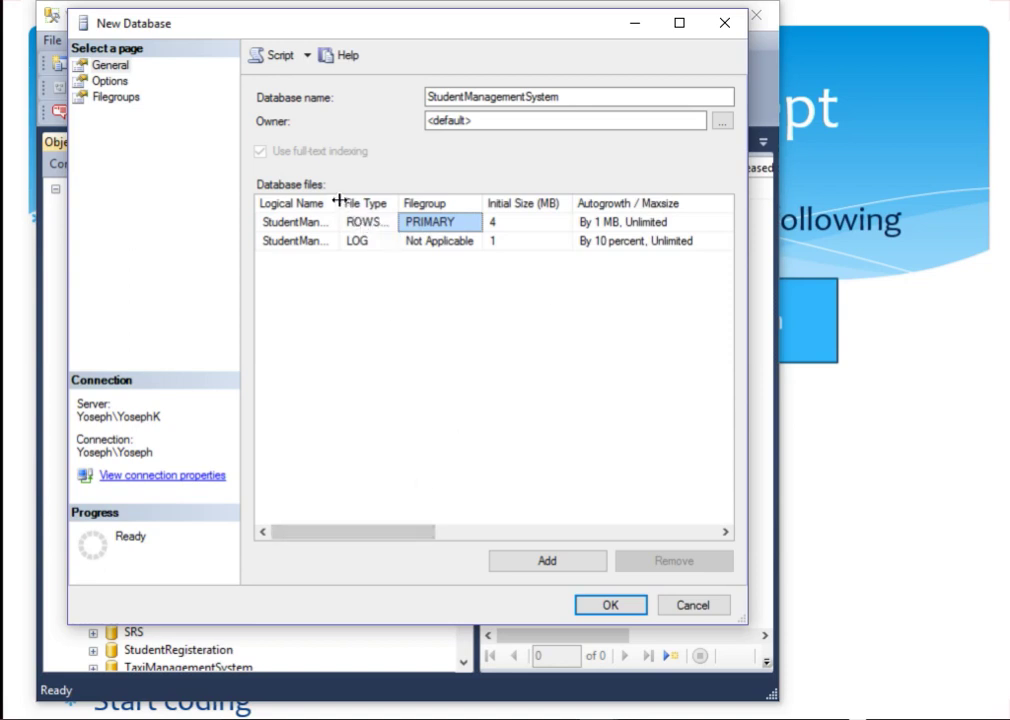
Step: Widen the Logical Name column and edit the log file's logical name
{"action": "left_click_drag", "start_coordinate": [340, 201], "coordinate": [422, 200]}
{"action": "left_click", "coordinate": [389, 245]}
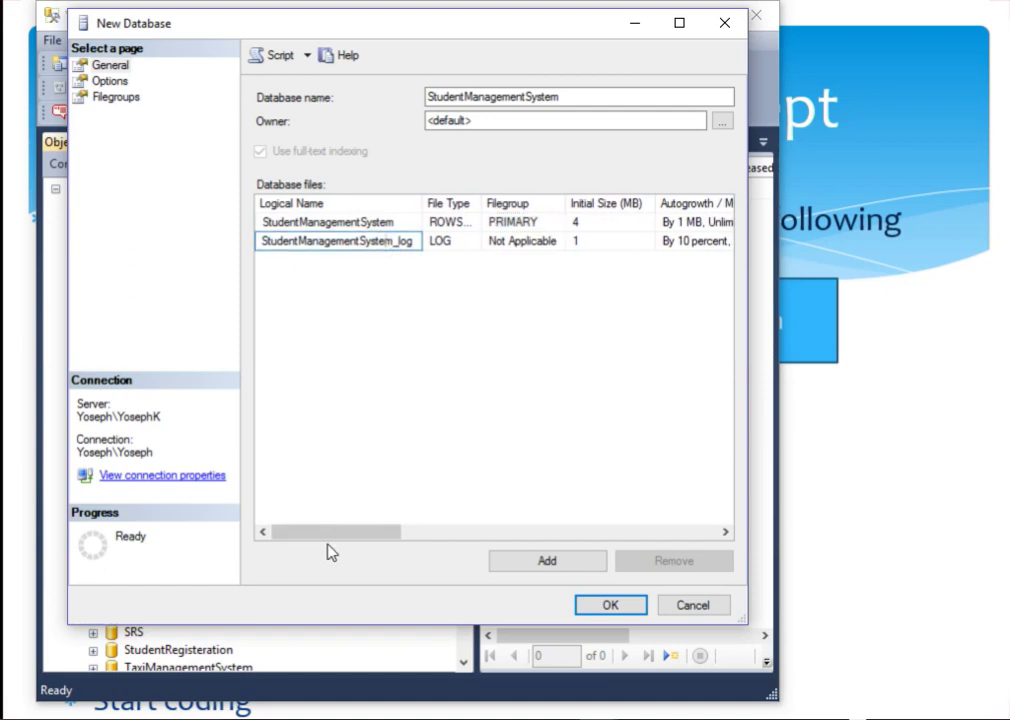
{"action": "left_click_drag", "start_coordinate": [327, 532], "coordinate": [604, 519]}
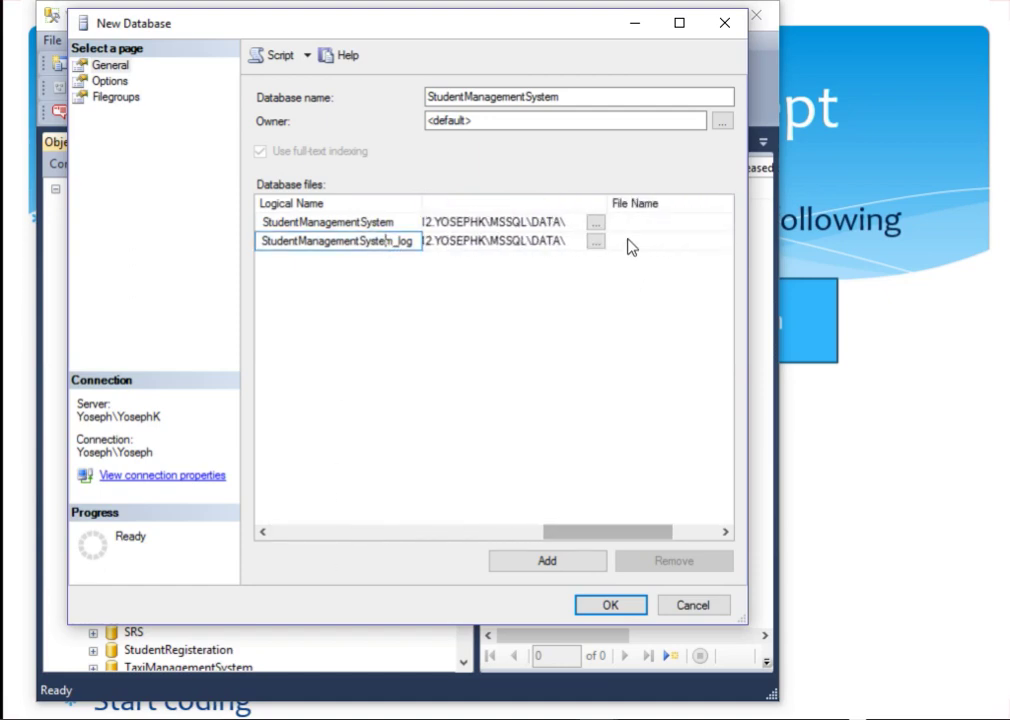
{"action": "mouse_move", "coordinate": [602, 207]}
{"action": "left_mouse_down"}
{"action": "mouse_move", "coordinate": [652, 205]}
{"action": "mouse_move", "coordinate": [600, 205]}
{"action": "left_mouse_up"}
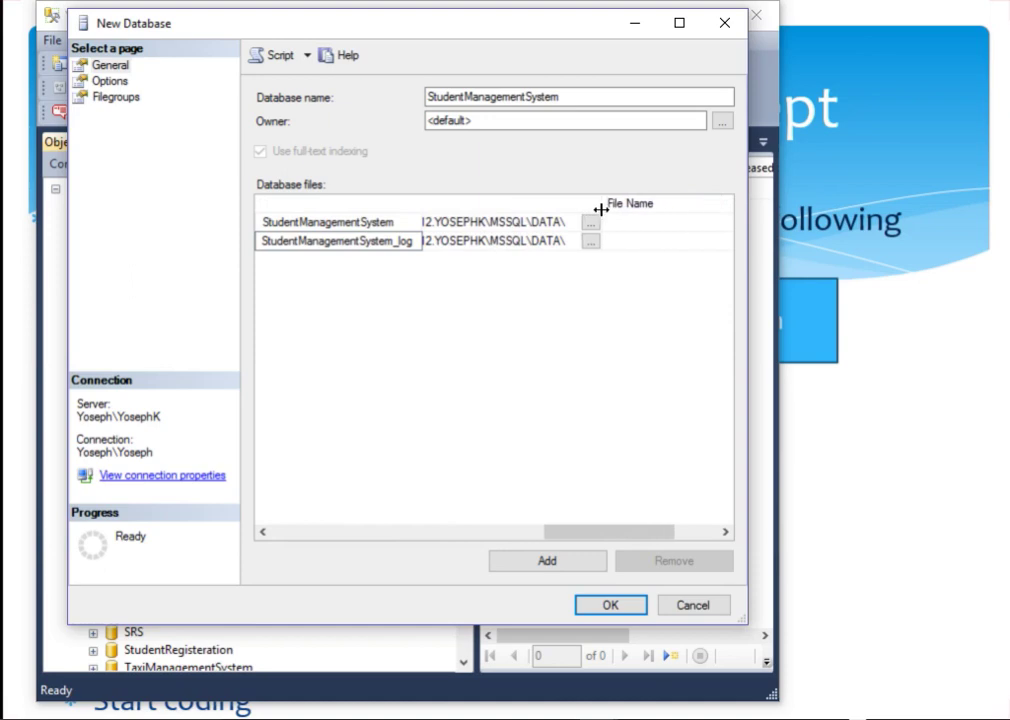
{"action": "left_click_drag", "start_coordinate": [575, 532], "coordinate": [455, 518]}
{"action": "left_click", "coordinate": [568, 240]}
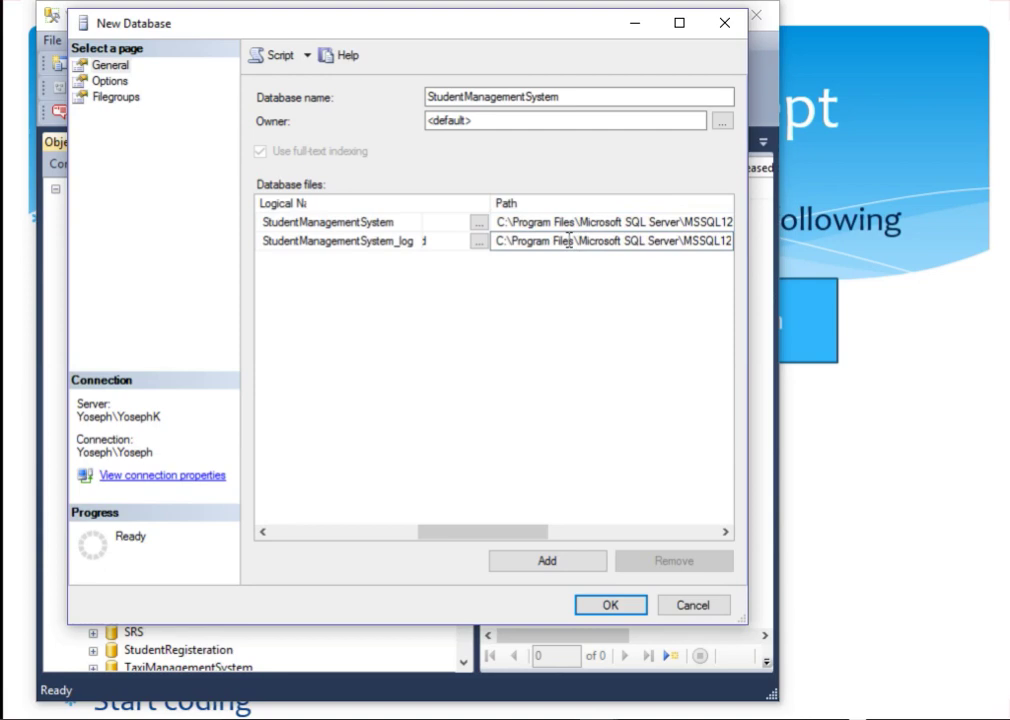
{"action": "left_click", "coordinate": [580, 100]}
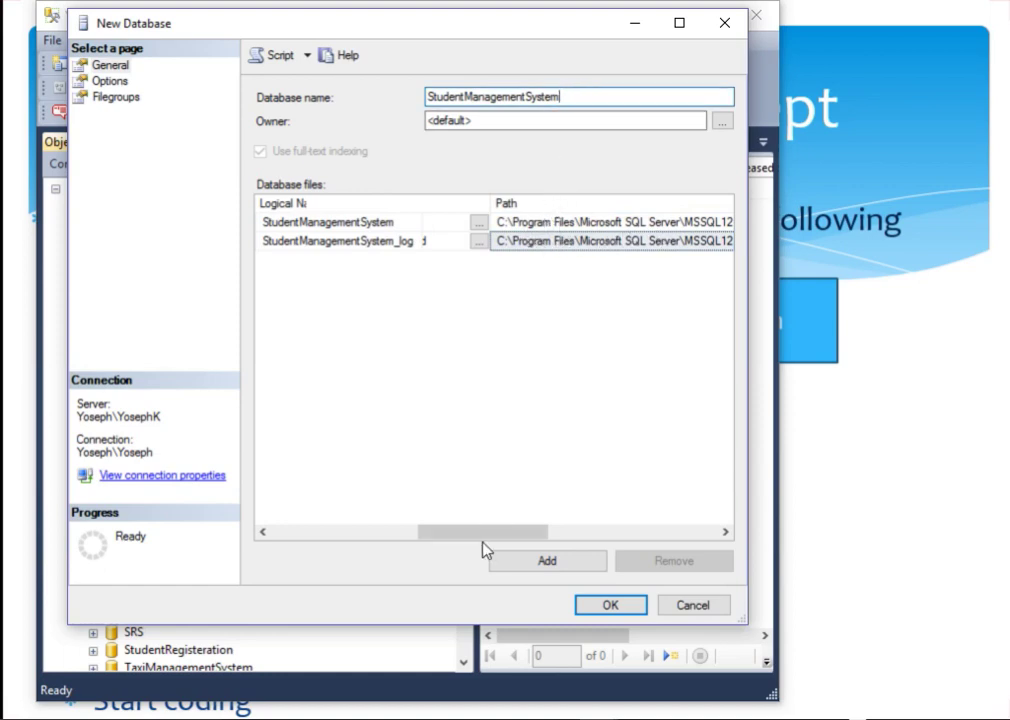
{"action": "left_click_drag", "start_coordinate": [482, 534], "coordinate": [441, 531]}
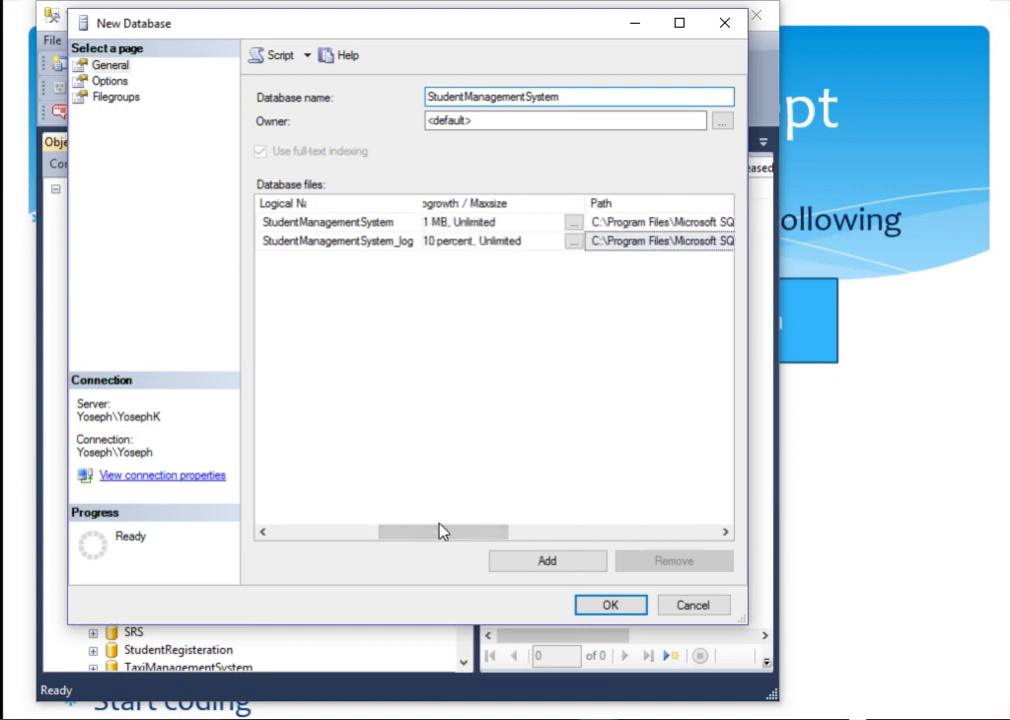
{"action": "left_click_drag", "start_coordinate": [446, 540], "coordinate": [605, 512]}
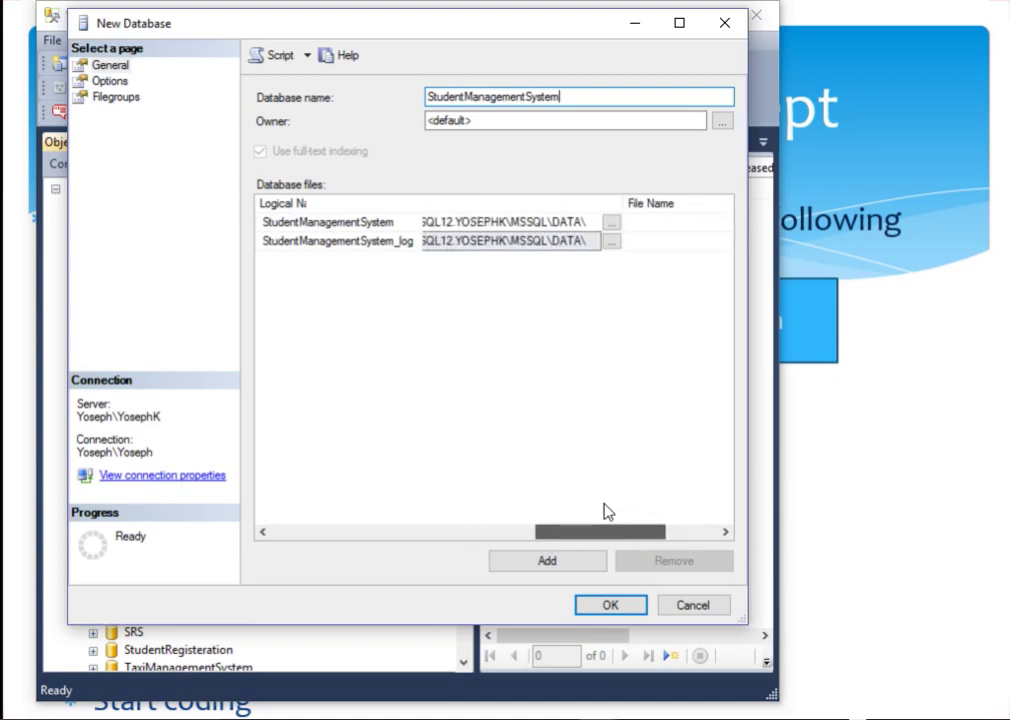
Step: Try browsing a log file folder, dismiss the path error, and cancel the new database
{"action": "left_click", "coordinate": [612, 243]}
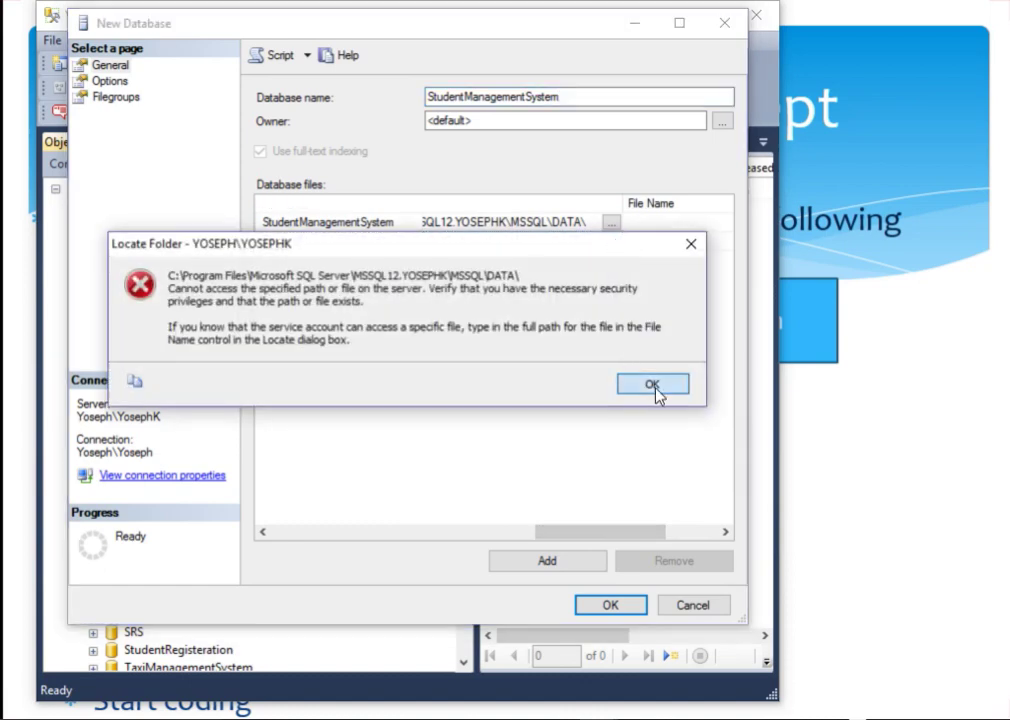
{"action": "left_click", "coordinate": [652, 386]}
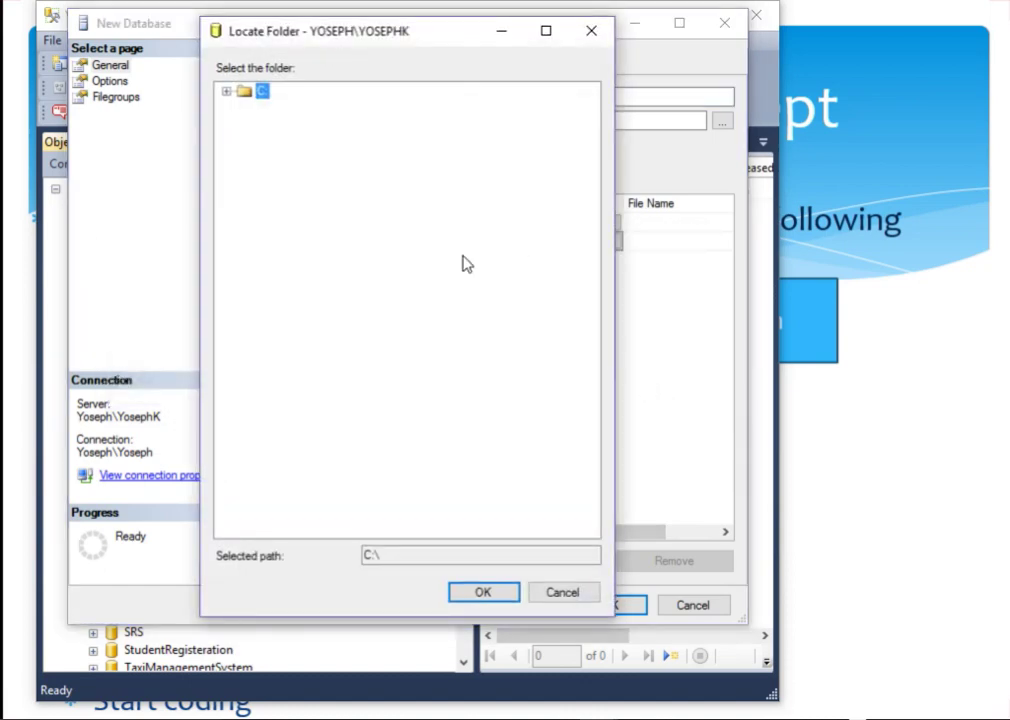
{"action": "left_click", "coordinate": [565, 596]}
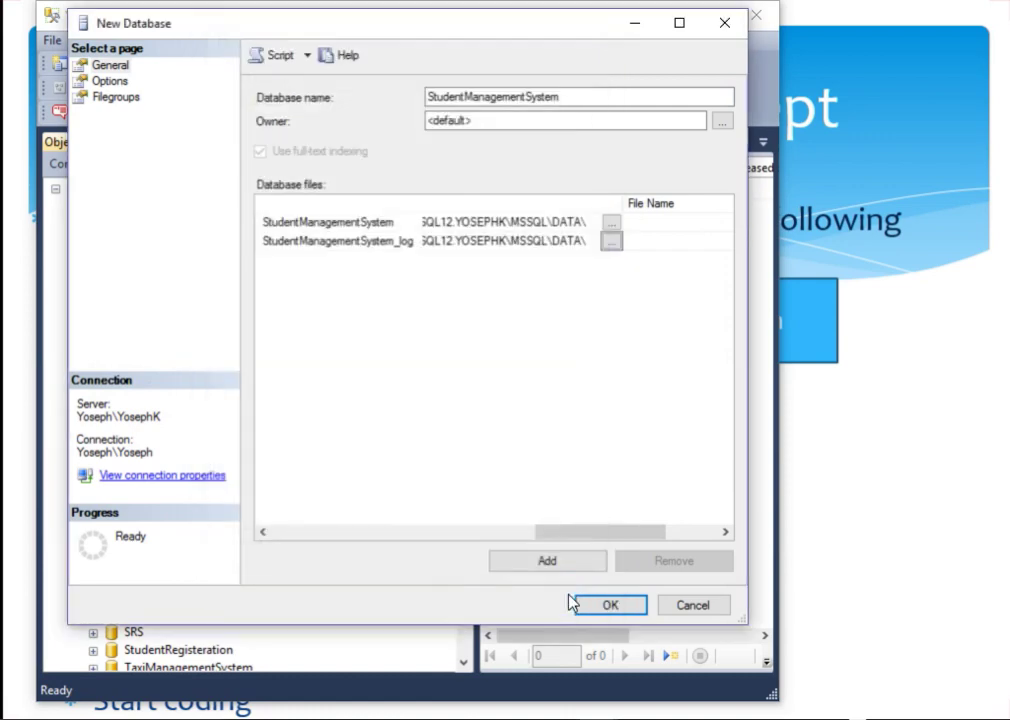
{"action": "left_click", "coordinate": [694, 607]}
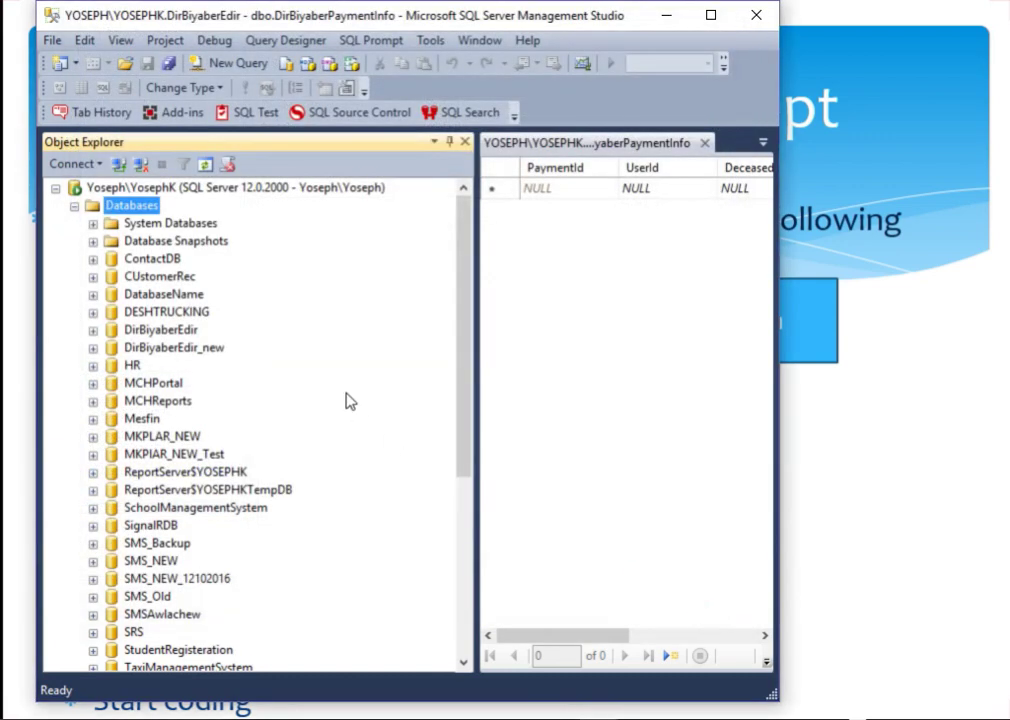
Step: Create StudentManagementSystem with default 4 MB data and 1 MB log files, then refresh the list
{"action": "right_click", "coordinate": [145, 205]}
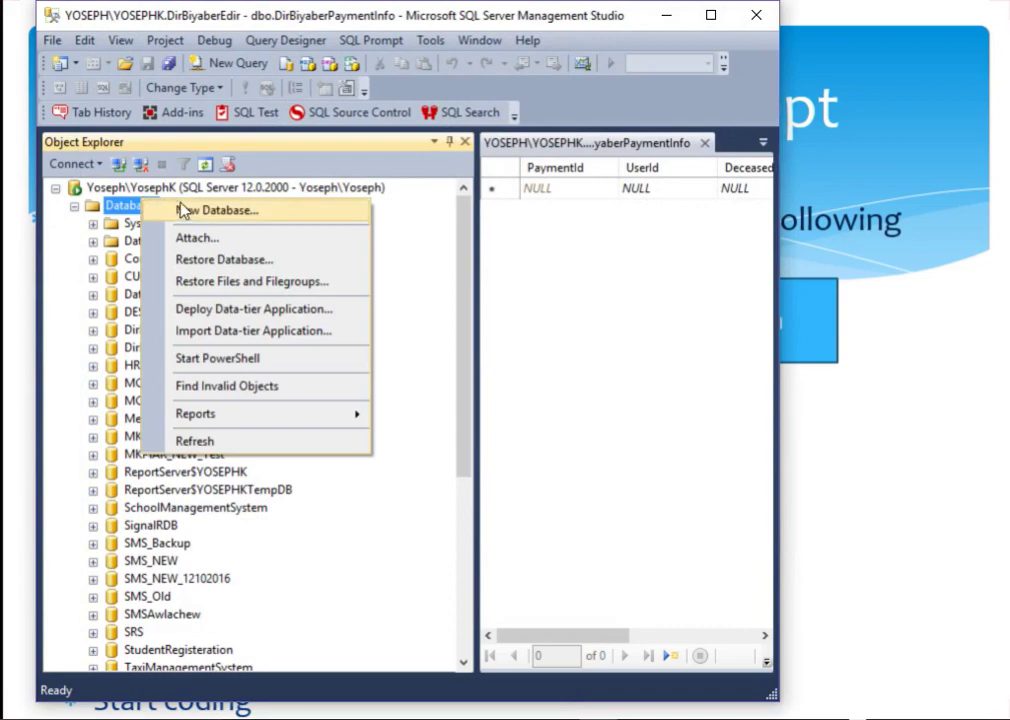
{"action": "left_click", "coordinate": [183, 212]}
{"action": "type", "text": "StudentManagementSystem"}
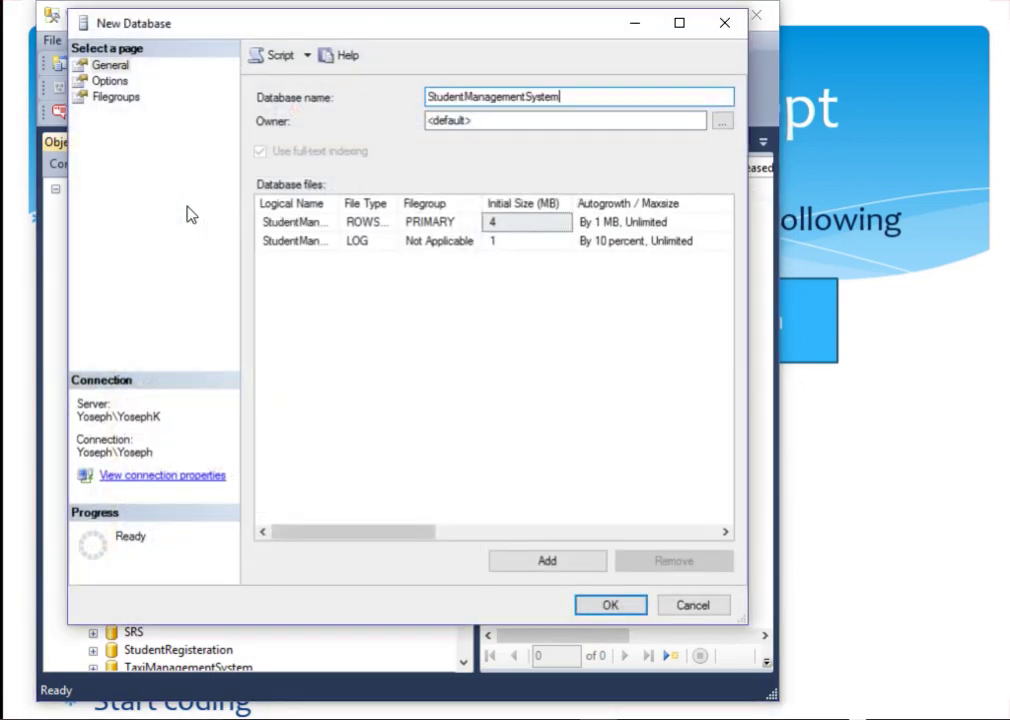
{"action": "left_click", "coordinate": [593, 603]}
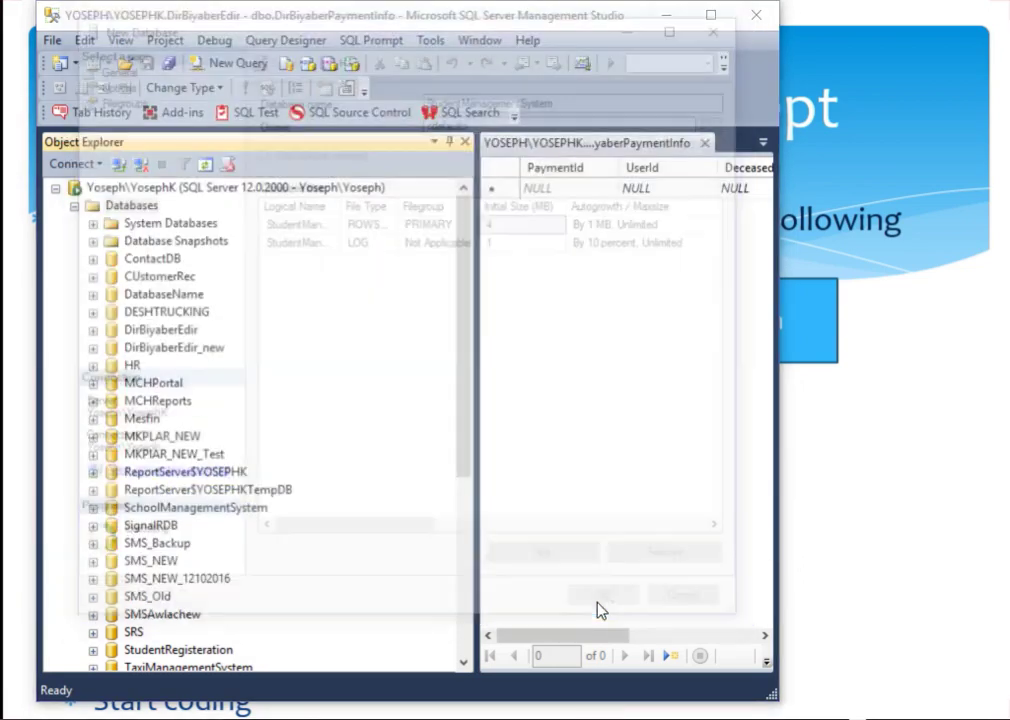
{"action": "left_click_drag", "start_coordinate": [464, 378], "coordinate": [472, 295]}
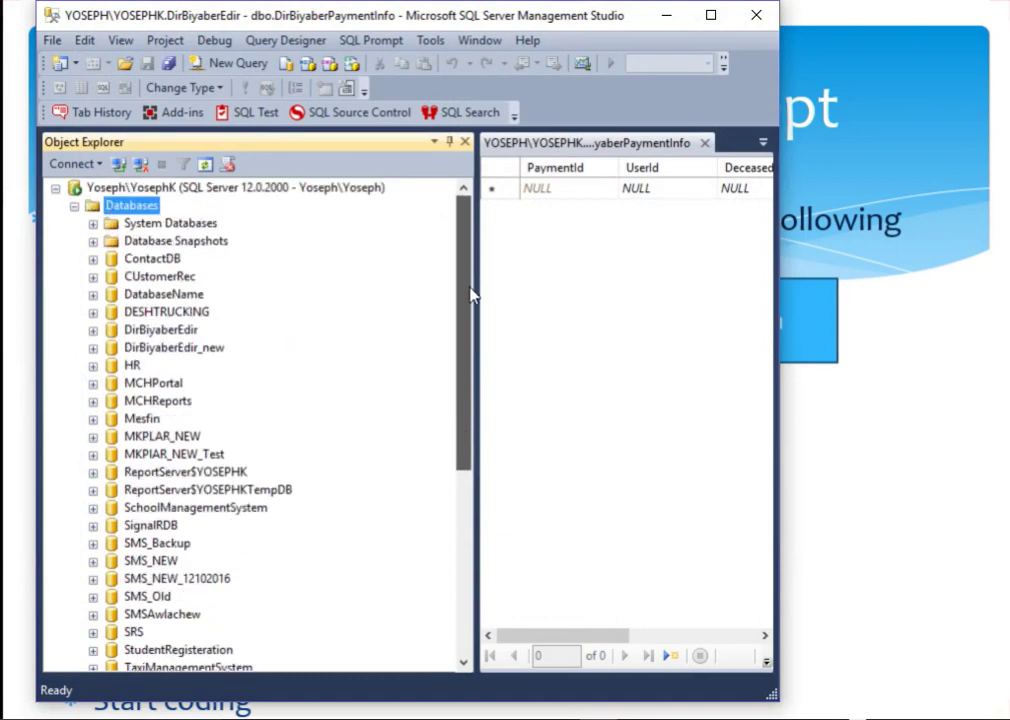
{"action": "left_click", "coordinate": [205, 163]}
{"action": "left_click_drag", "start_coordinate": [463, 392], "coordinate": [464, 442]}
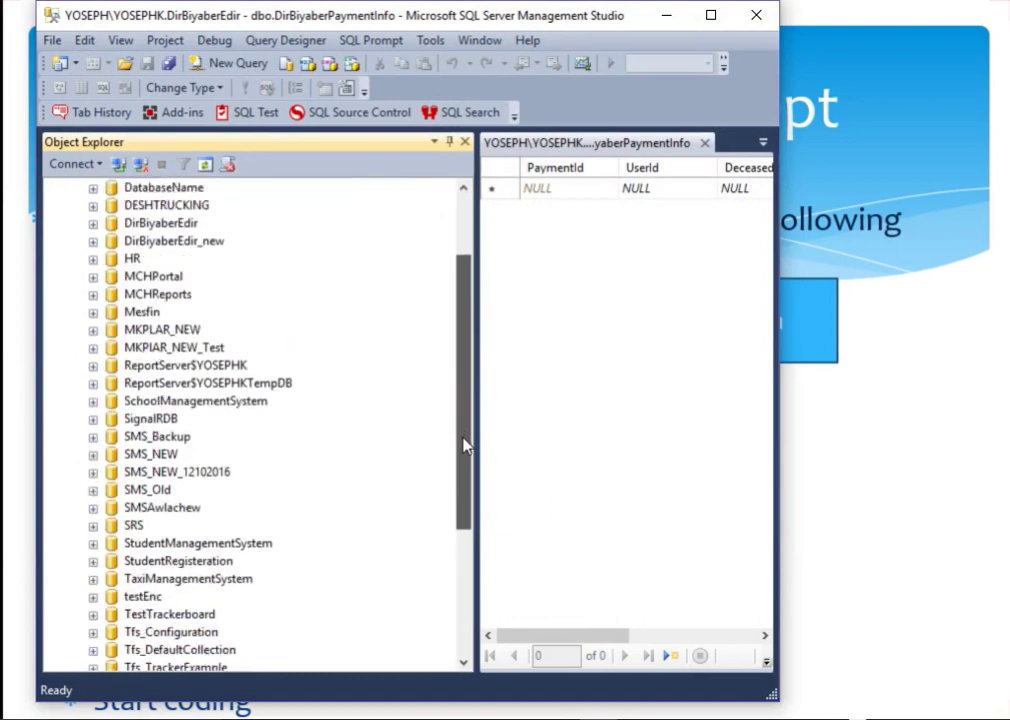
{"action": "left_click", "coordinate": [250, 402]}
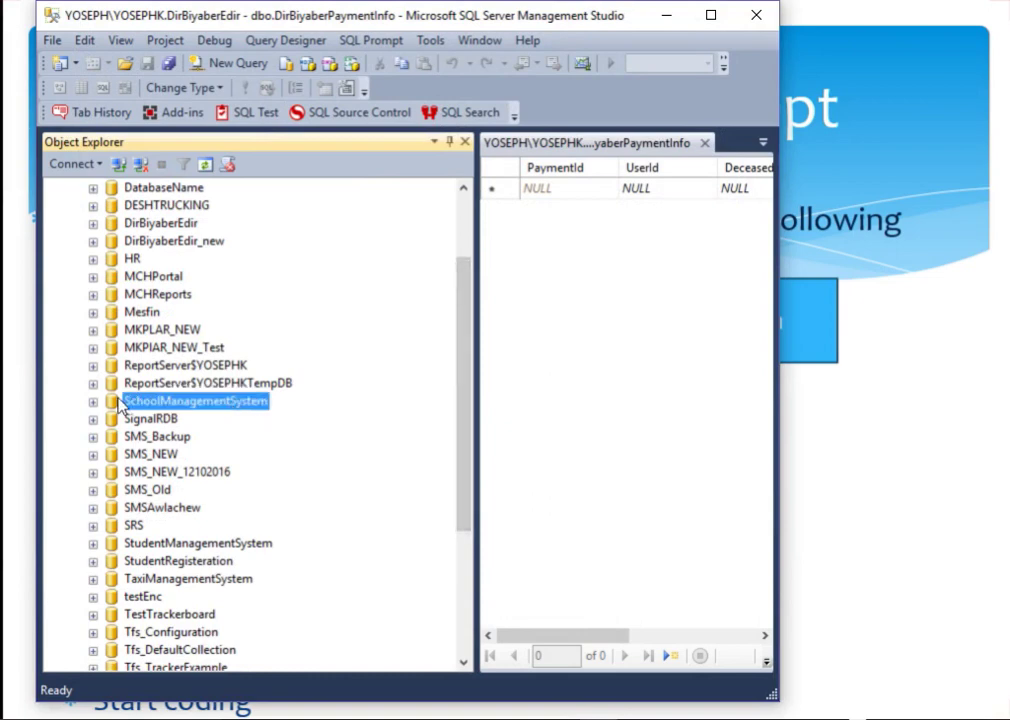
{"action": "left_click", "coordinate": [666, 16]}
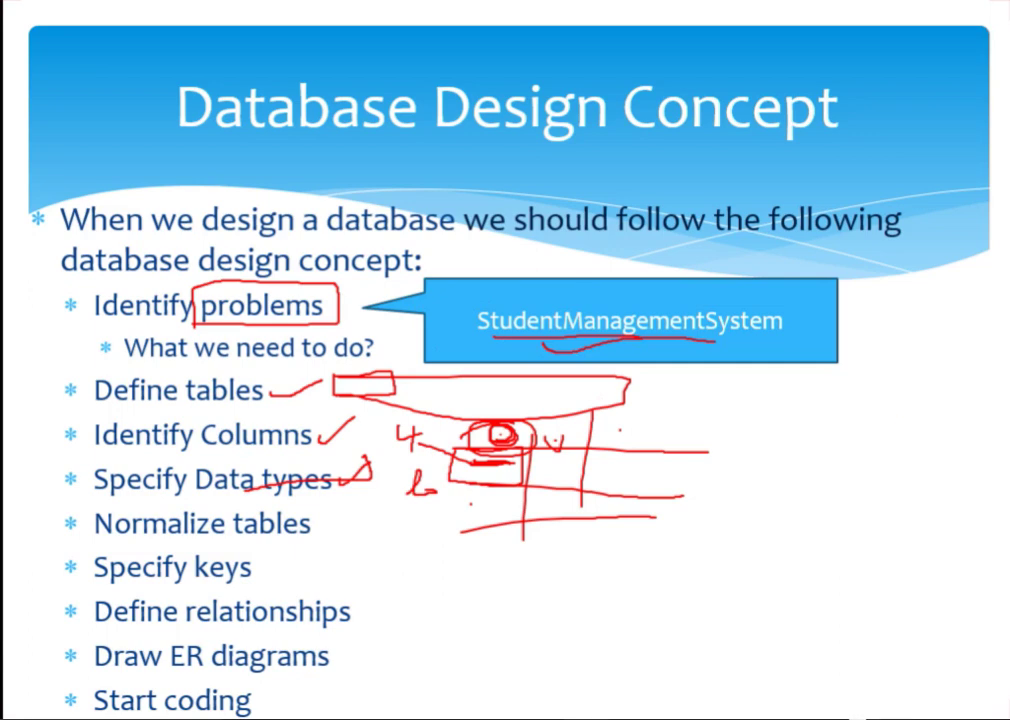
{"action": "mouse_move", "coordinate": [391, 718]}
{"action": "key", "text": "alt+Tab"}
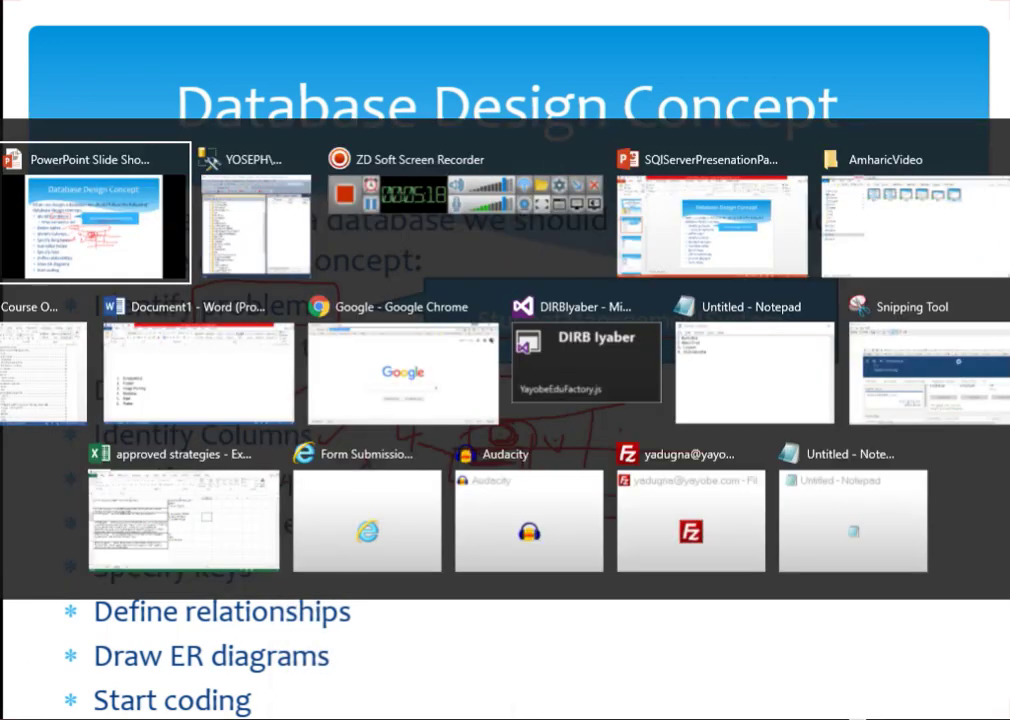
{"action": "key", "text": "alt+Tab"}
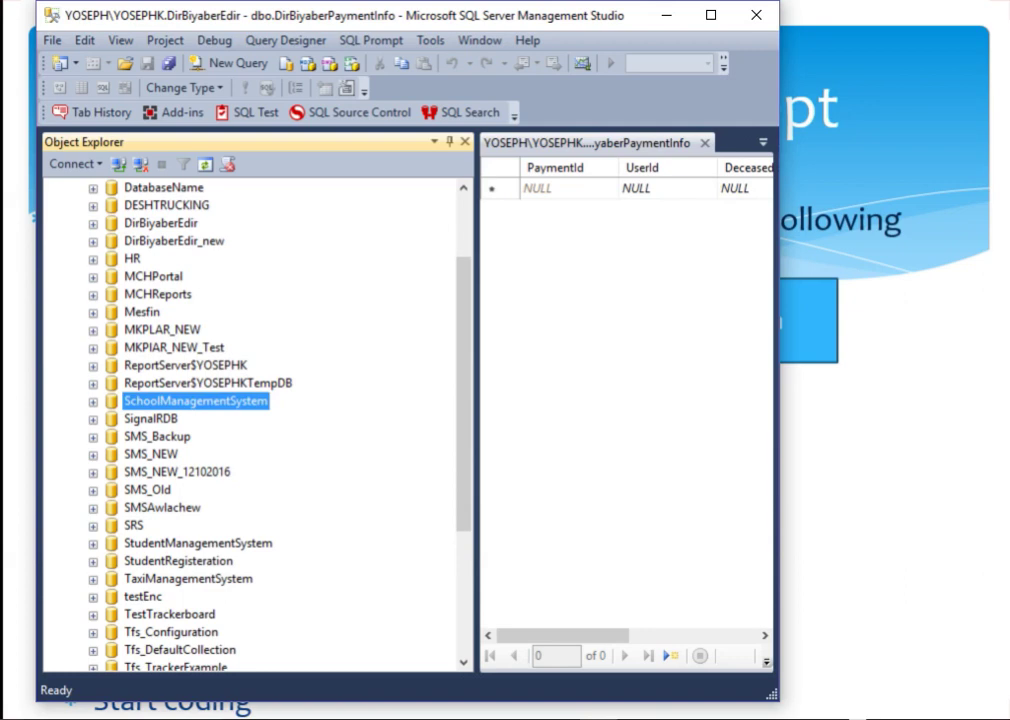
Step: Expand StudentManagementSystem, close the DirBiyaberPaymentInfo tab, and show the Tables folder's New options
{"action": "left_click_drag", "start_coordinate": [462, 415], "coordinate": [463, 482]}
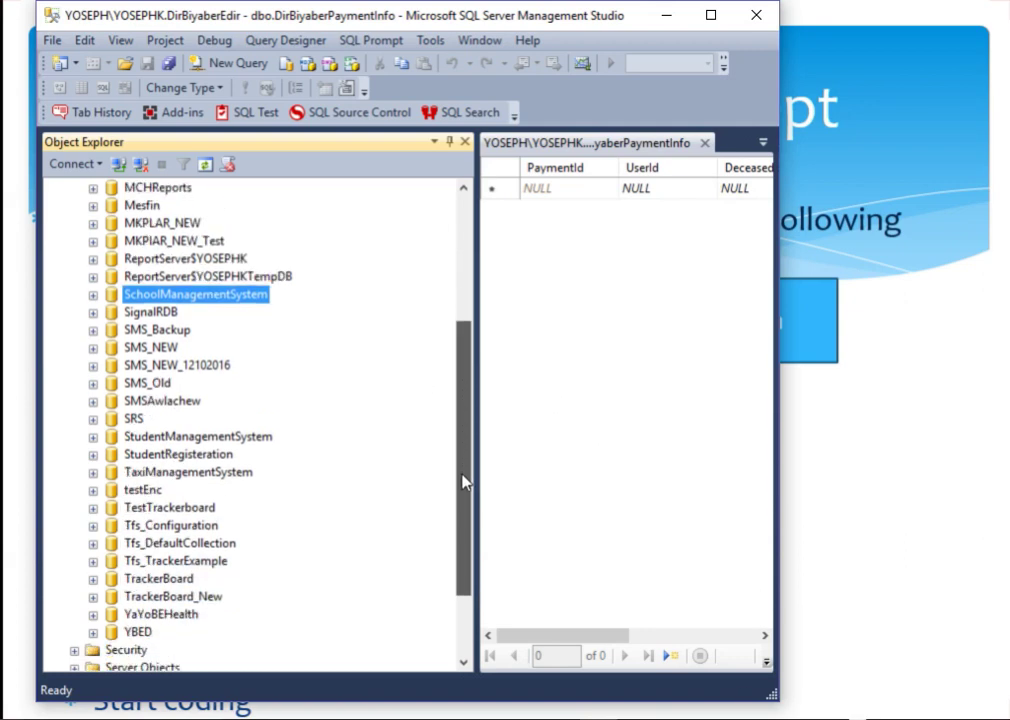
{"action": "left_click", "coordinate": [93, 437]}
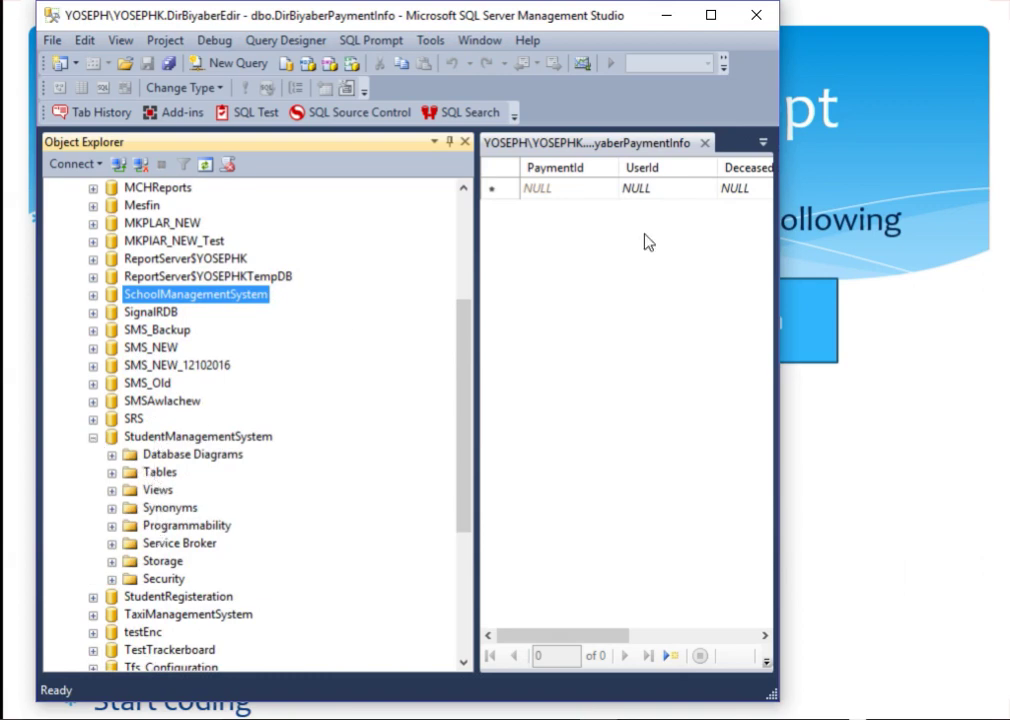
{"action": "left_click", "coordinate": [705, 143]}
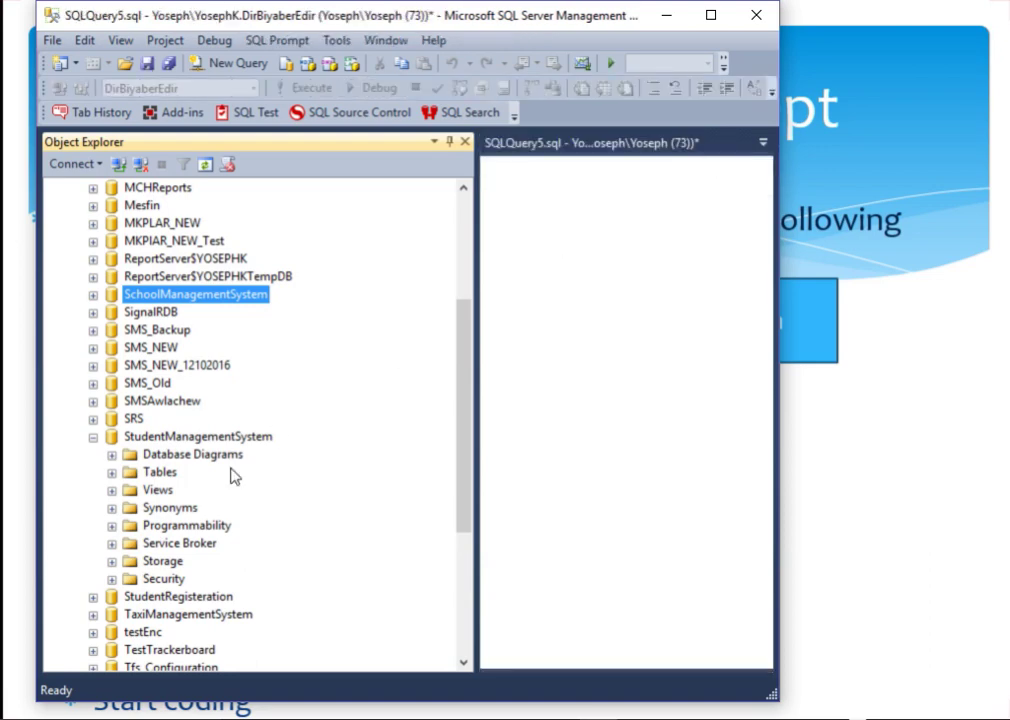
{"action": "right_click", "coordinate": [163, 474]}
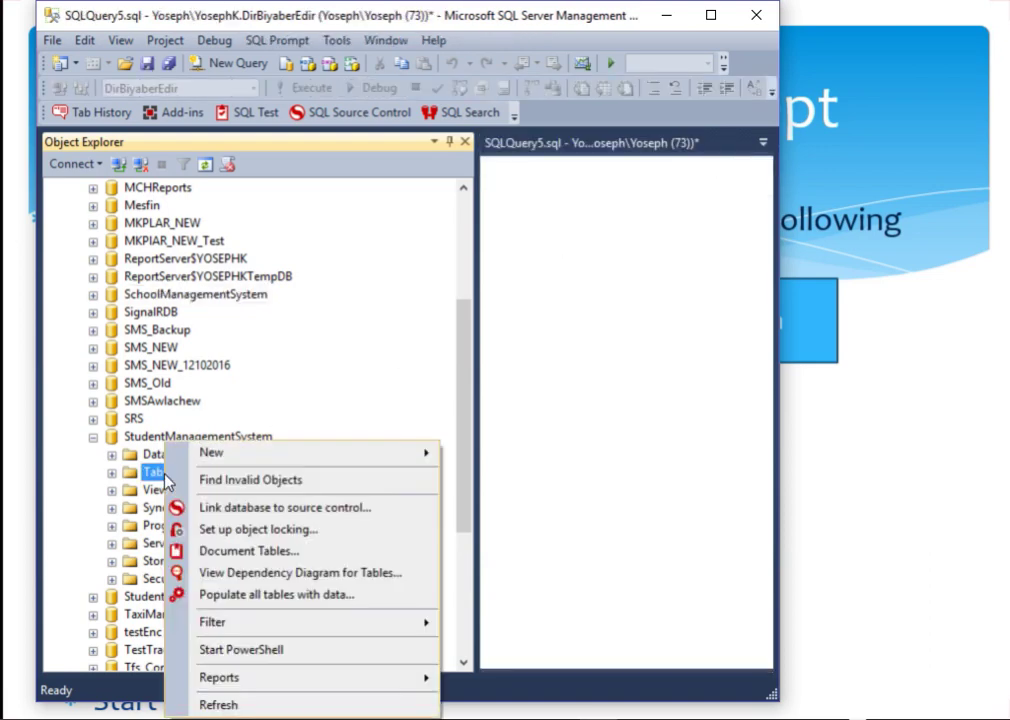
{"action": "mouse_move", "coordinate": [430, 458]}
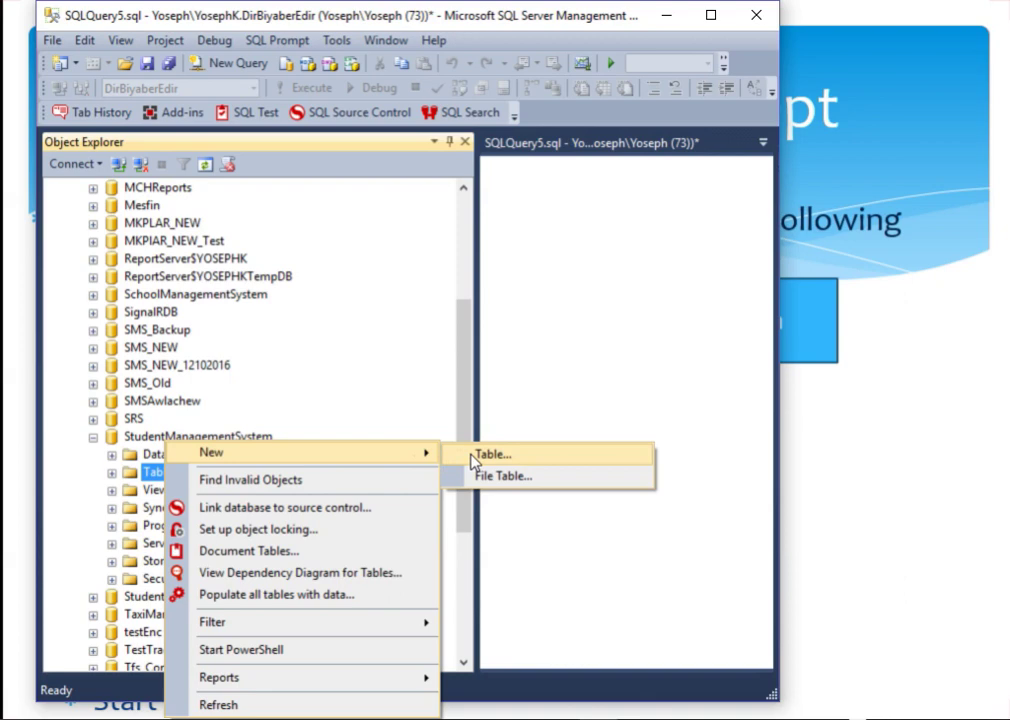
Step: Create a new table and add a StudentId int column
{"action": "left_click", "coordinate": [471, 455]}
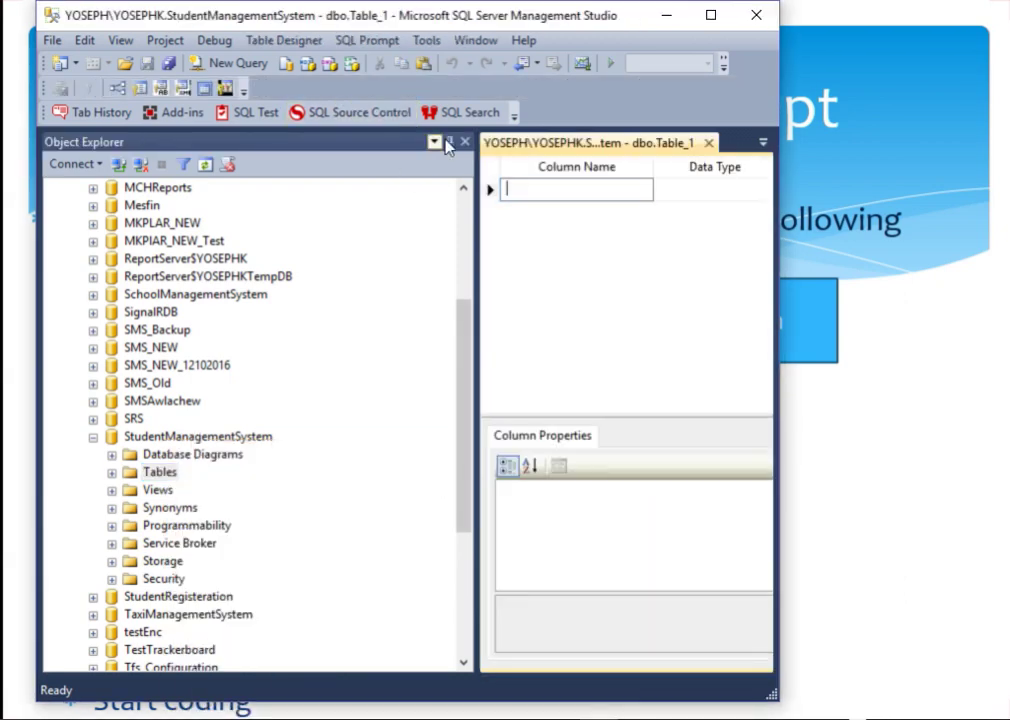
{"action": "left_click_drag", "start_coordinate": [476, 150], "coordinate": [360, 152]}
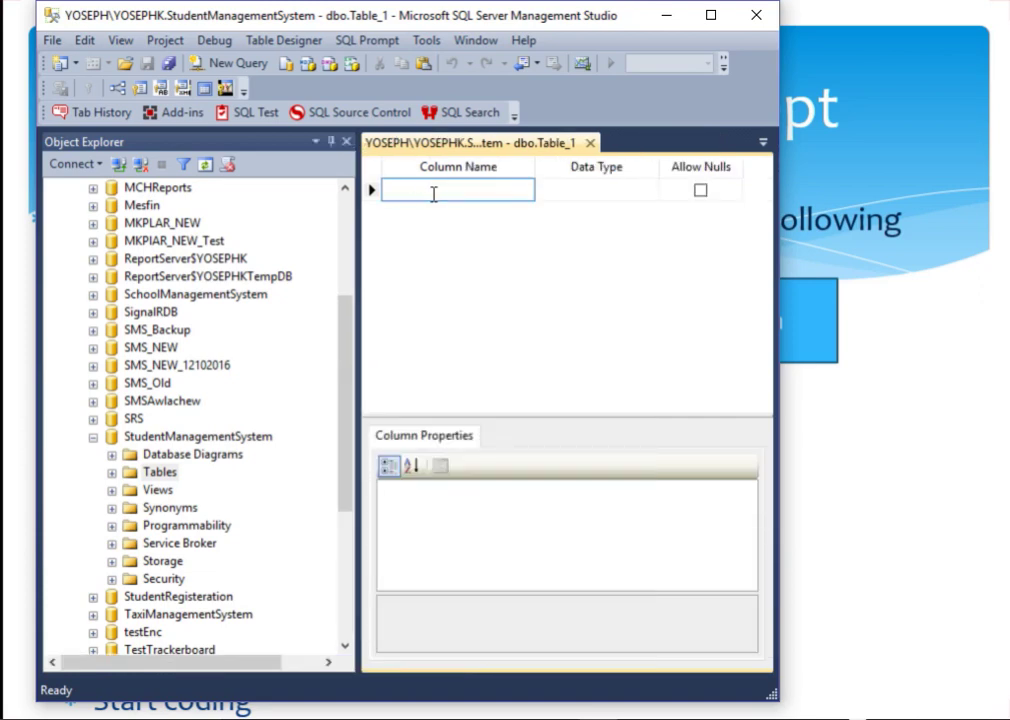
{"action": "type", "text": "St"}
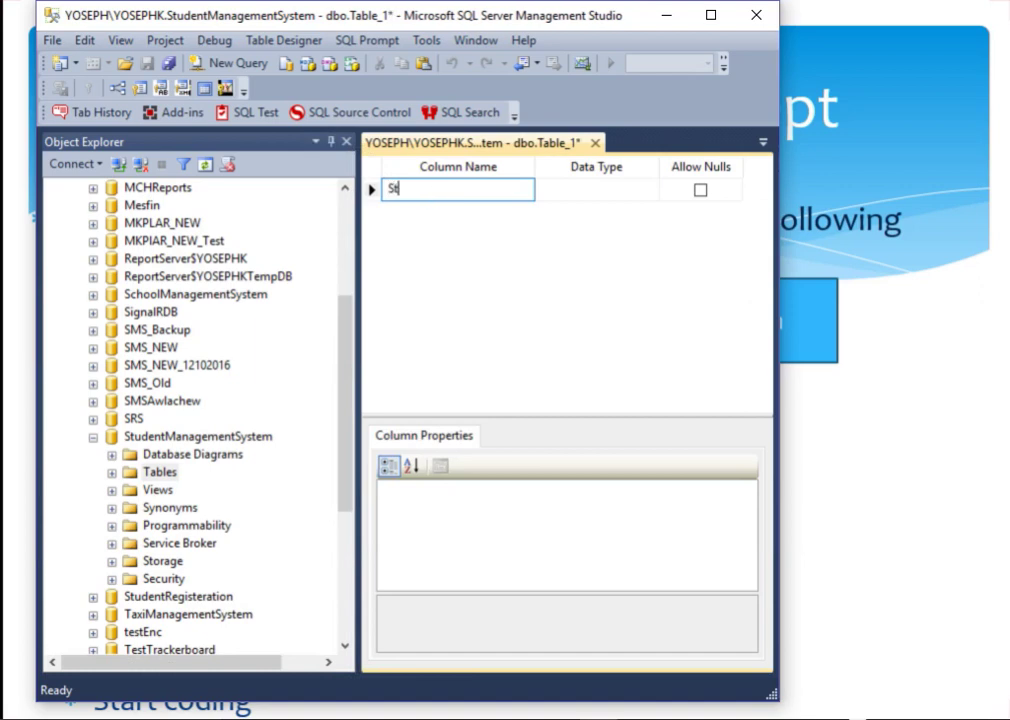
{"action": "type", "text": "udentId"}
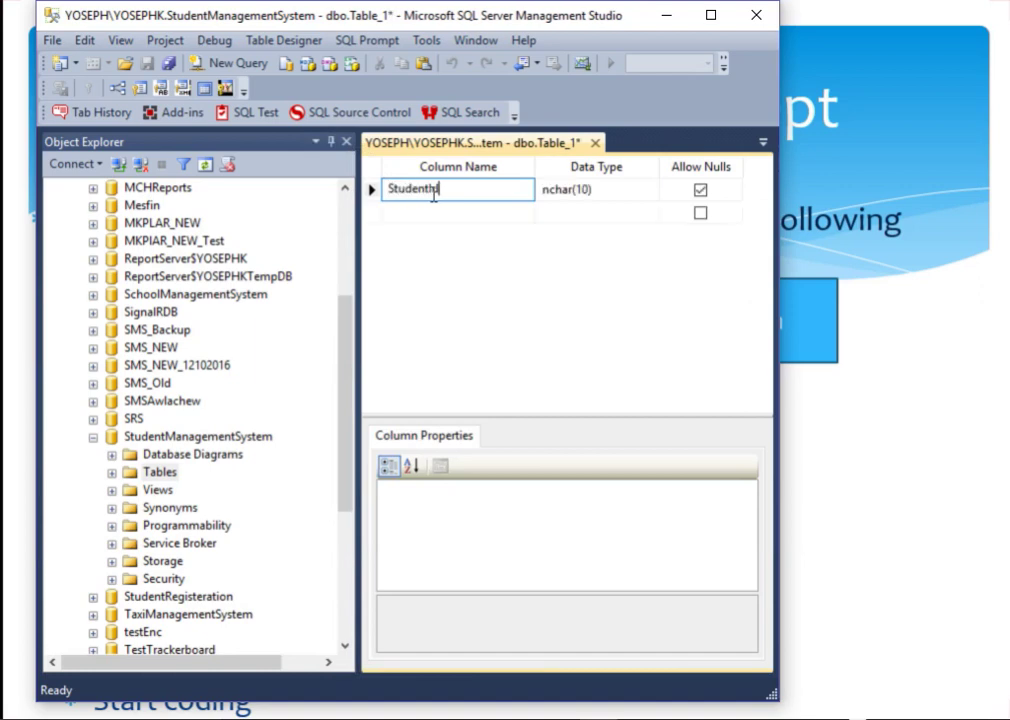
{"action": "key", "text": "Tab"}
{"action": "type", "text": "int"}
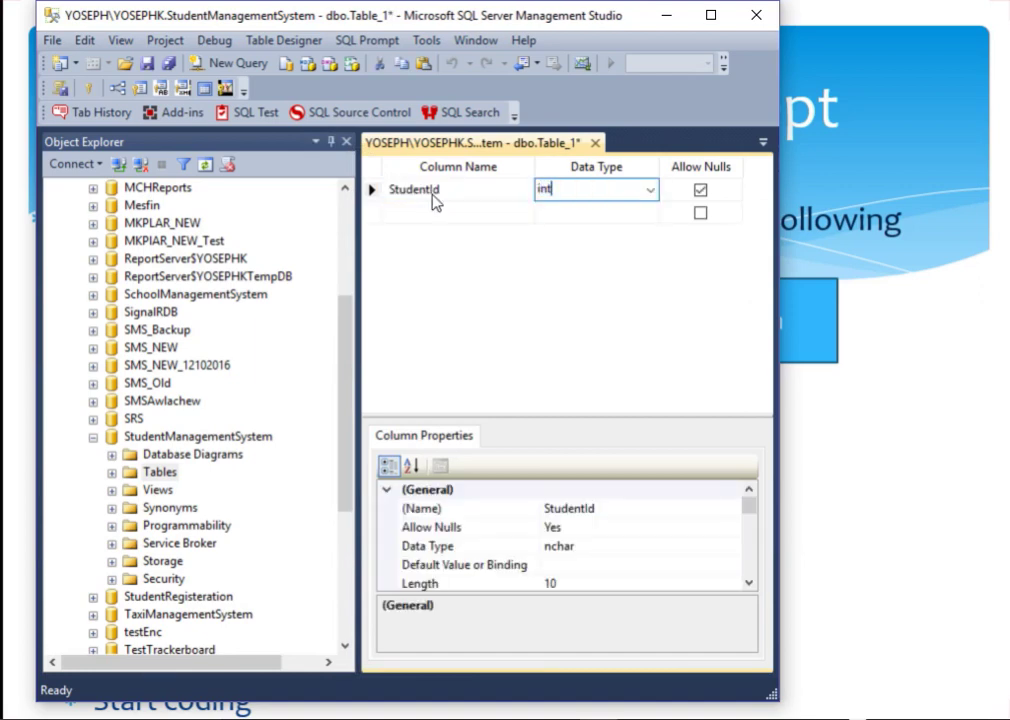
{"action": "key", "text": "Return"}
{"action": "key", "text": "shift+Tab"}
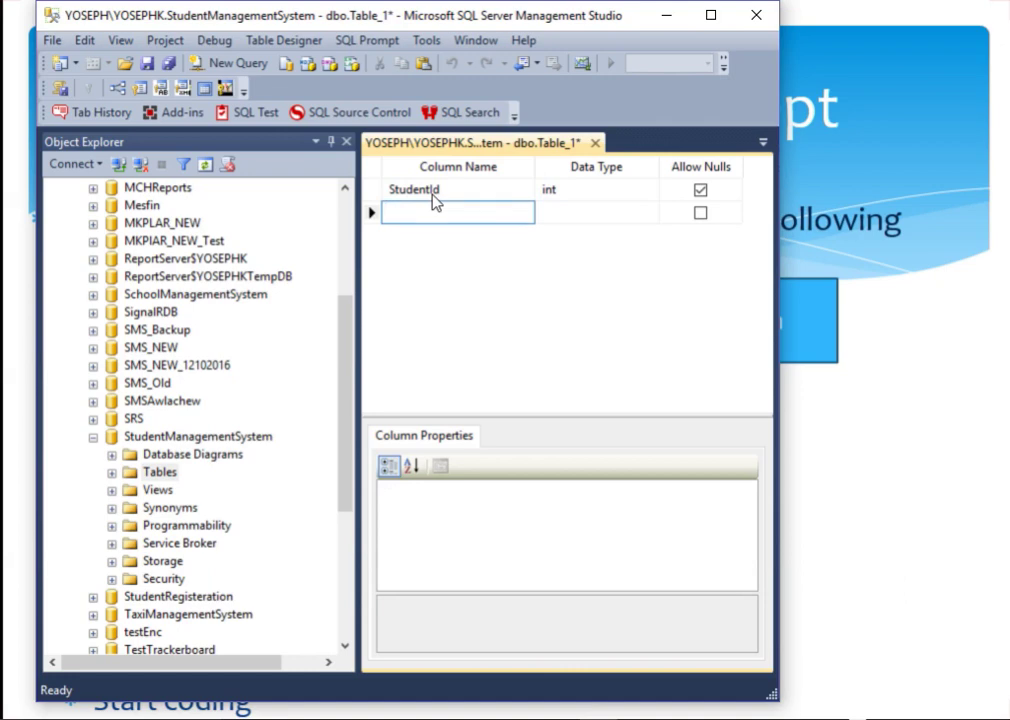
Step: Add FName and LName columns, both varchar(50)
{"action": "type", "text": "FName"}
{"action": "key", "text": "Tab"}
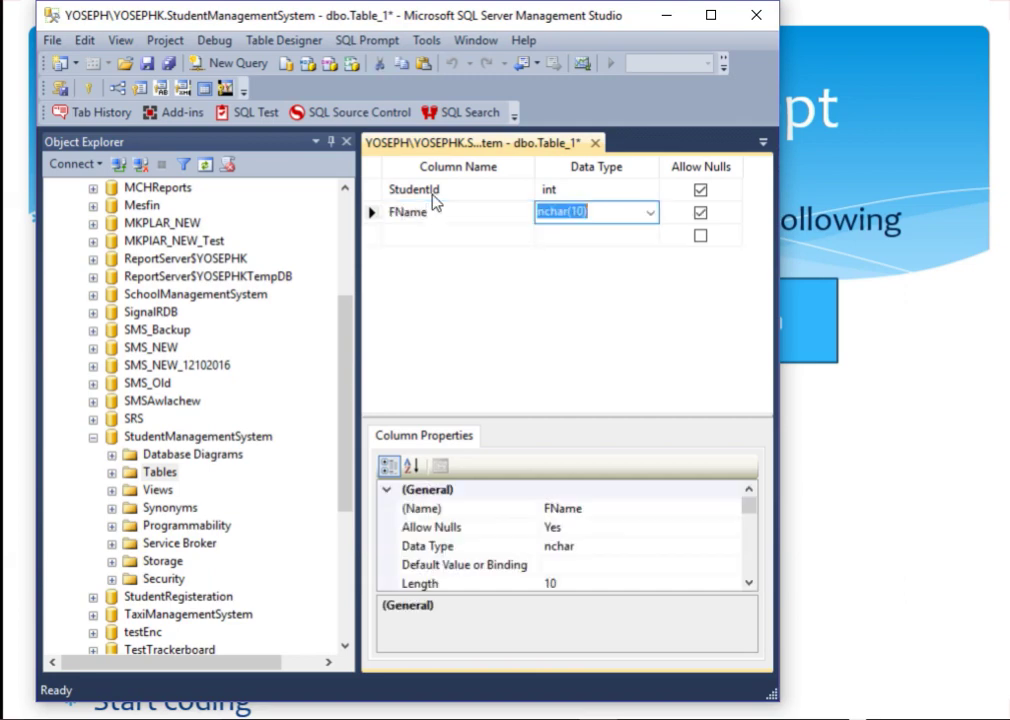
{"action": "type", "text": "varc"}
{"action": "key", "text": "Tab"}
{"action": "key", "text": "Tab"}
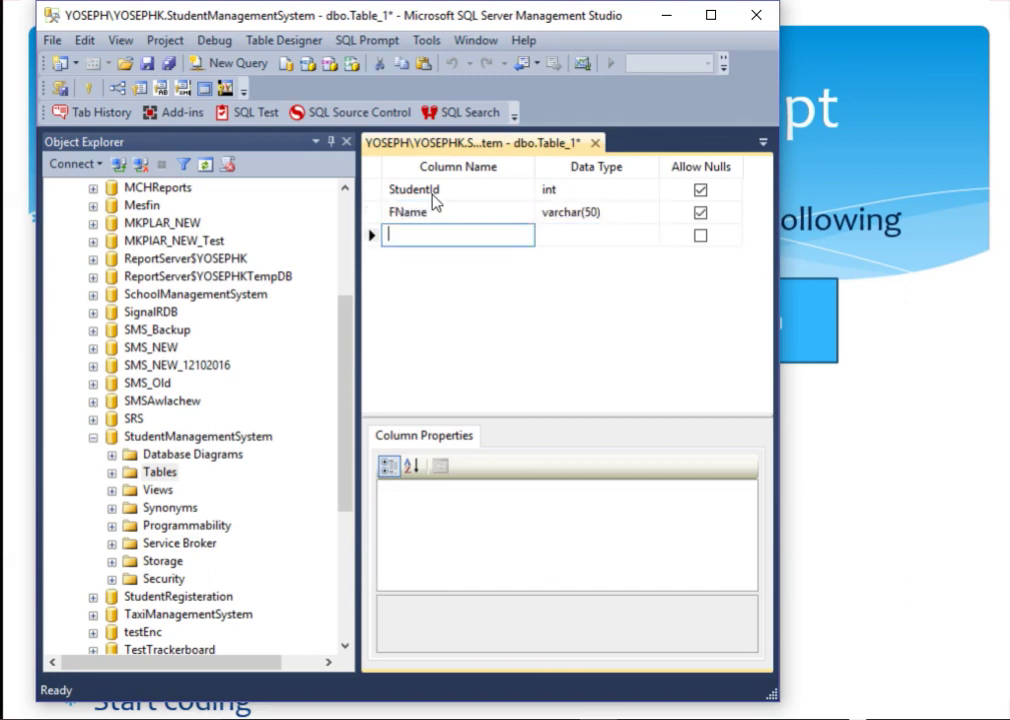
{"action": "type", "text": "LName"}
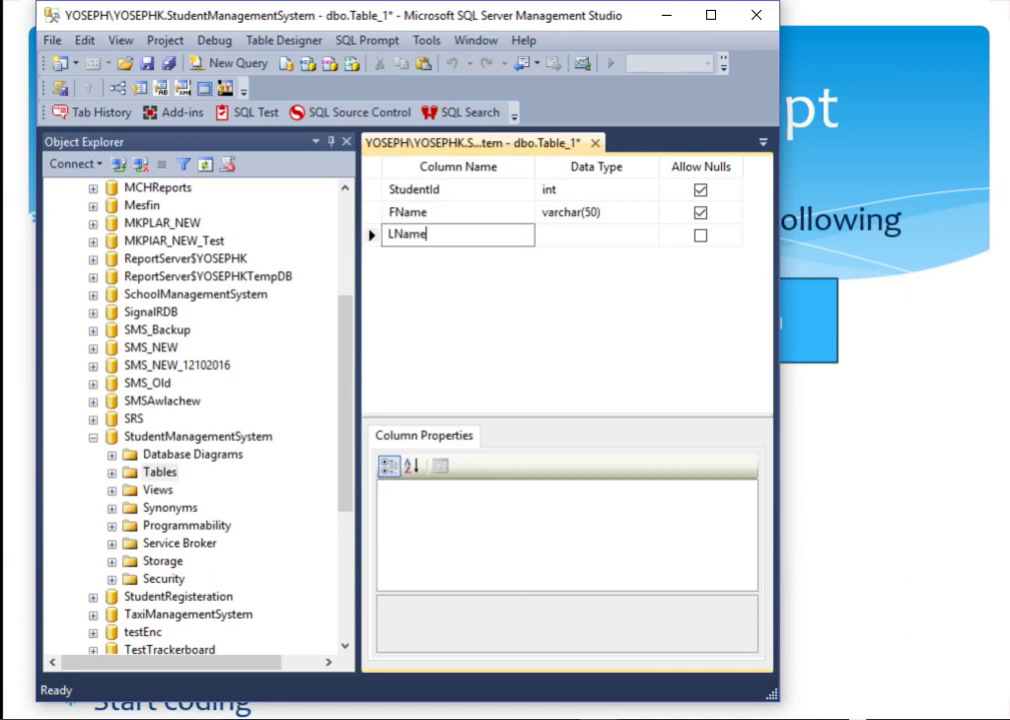
{"action": "key", "text": "Tab"}
{"action": "type", "text": "varc"}
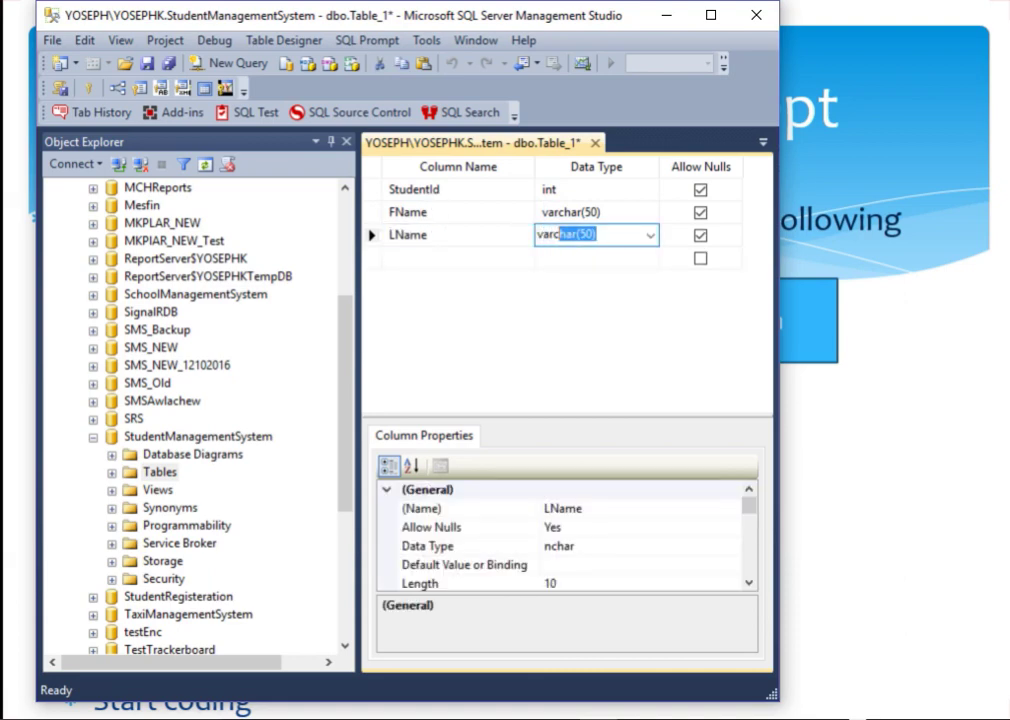
{"action": "key", "text": "Tab"}
{"action": "key", "text": "Tab"}
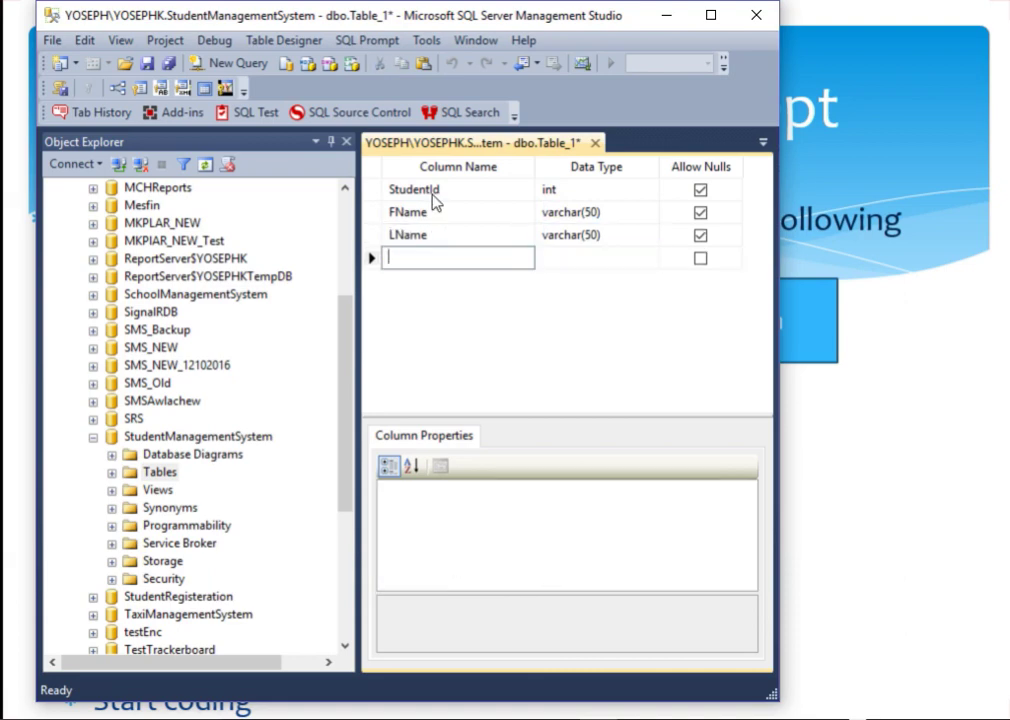
Step: Add a Gender char(1) column and an Age int column
{"action": "type", "text": "Gender"}
{"action": "key", "text": "Tab"}
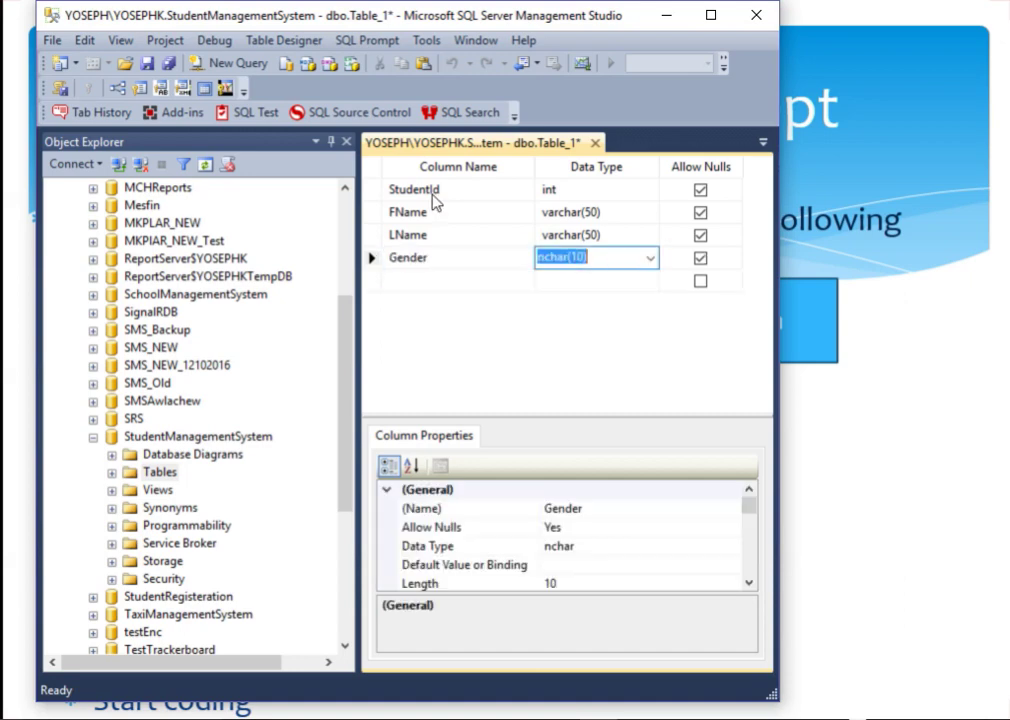
{"action": "type", "text": "char("}
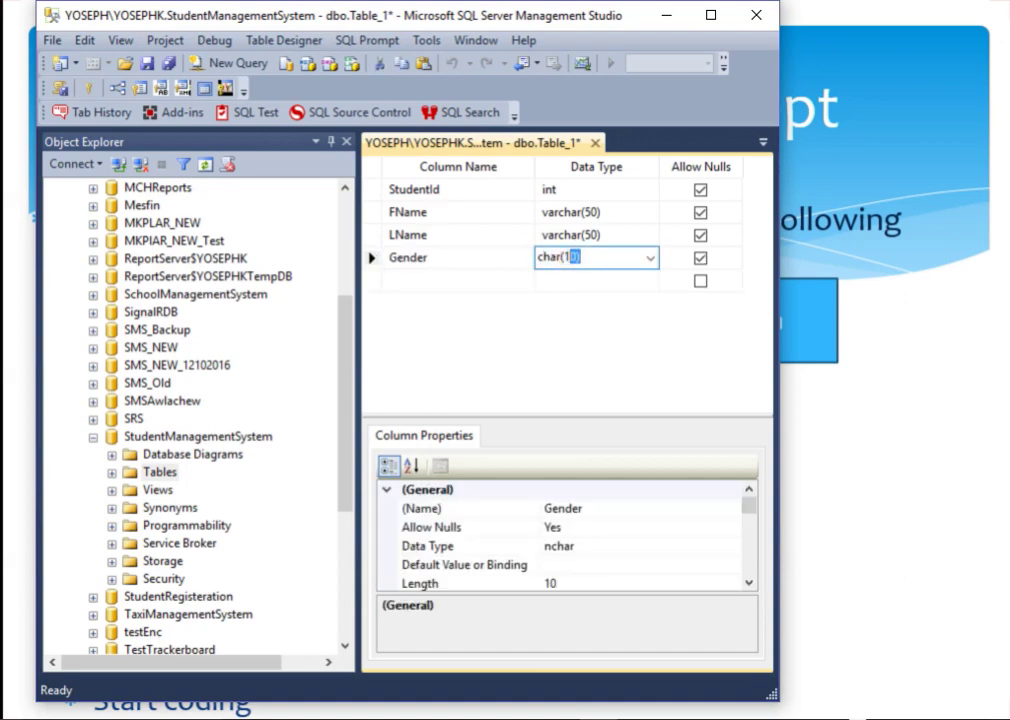
{"action": "type", "text": "1"}
{"action": "key", "text": "Tab"}
{"action": "key", "text": "Tab"}
{"action": "type", "text": "Ag"}
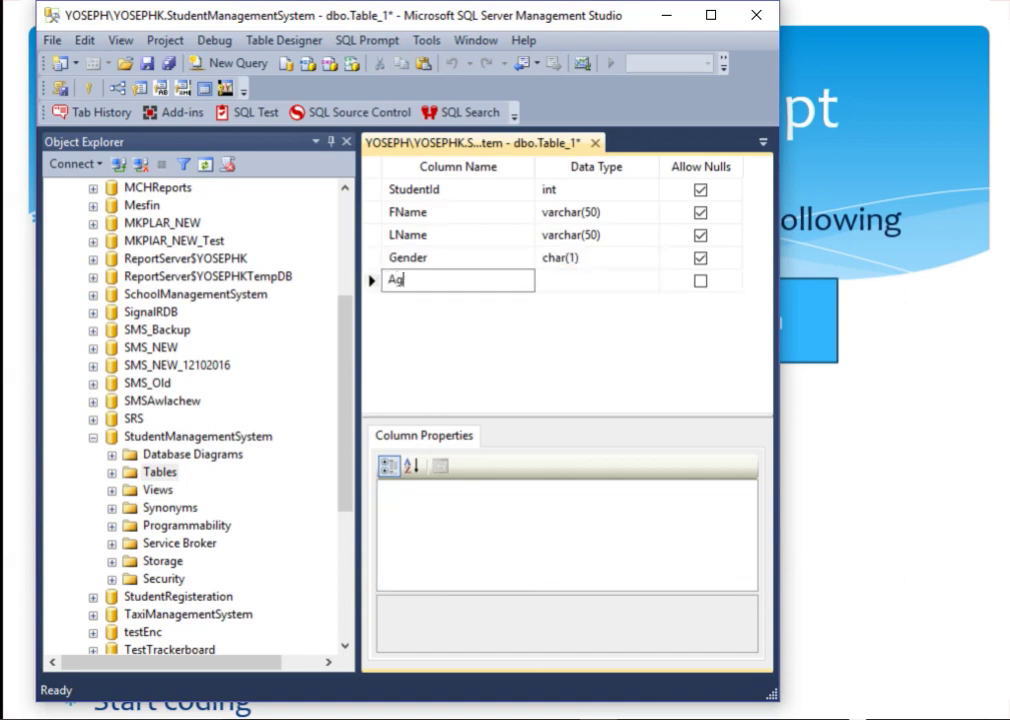
{"action": "type", "text": "e"}
{"action": "key", "text": "Tab"}
{"action": "type", "text": "int"}
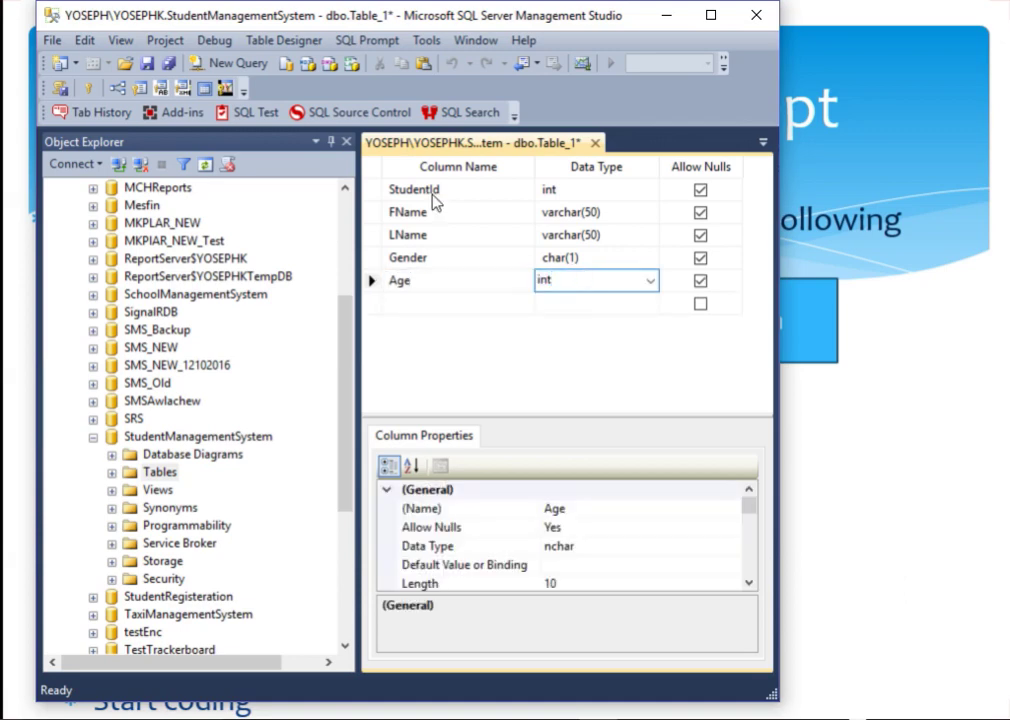
{"action": "left_click", "coordinate": [433, 195]}
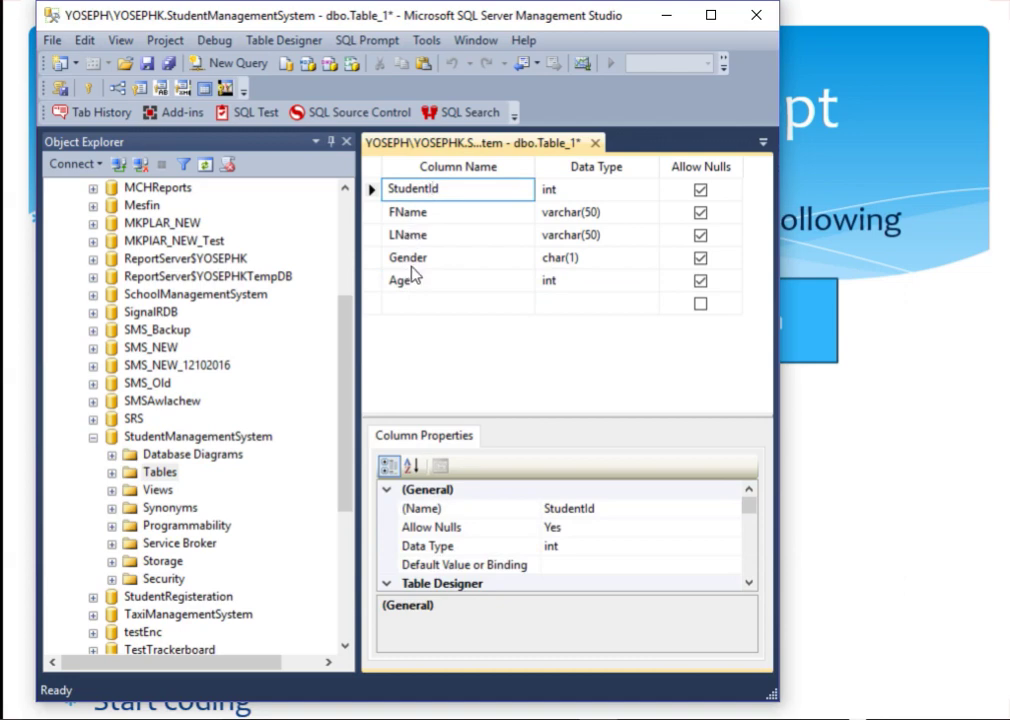
Step: Save the table as Student and select dbo.Student under the Tables folder
{"action": "key", "text": "ctrl+s"}
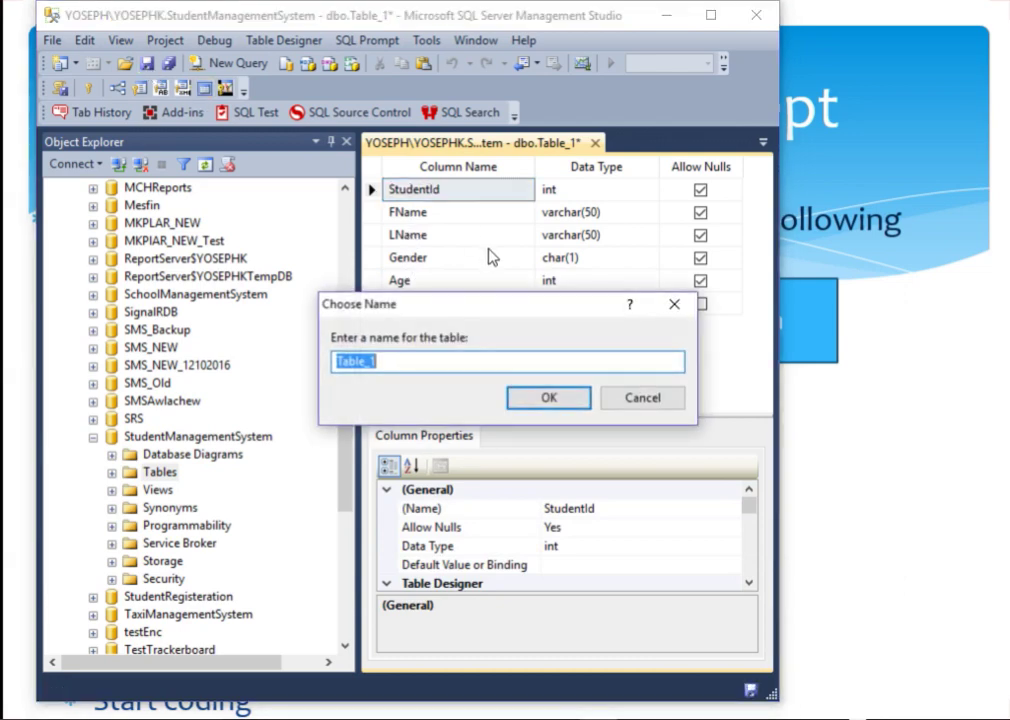
{"action": "type", "text": "Student"}
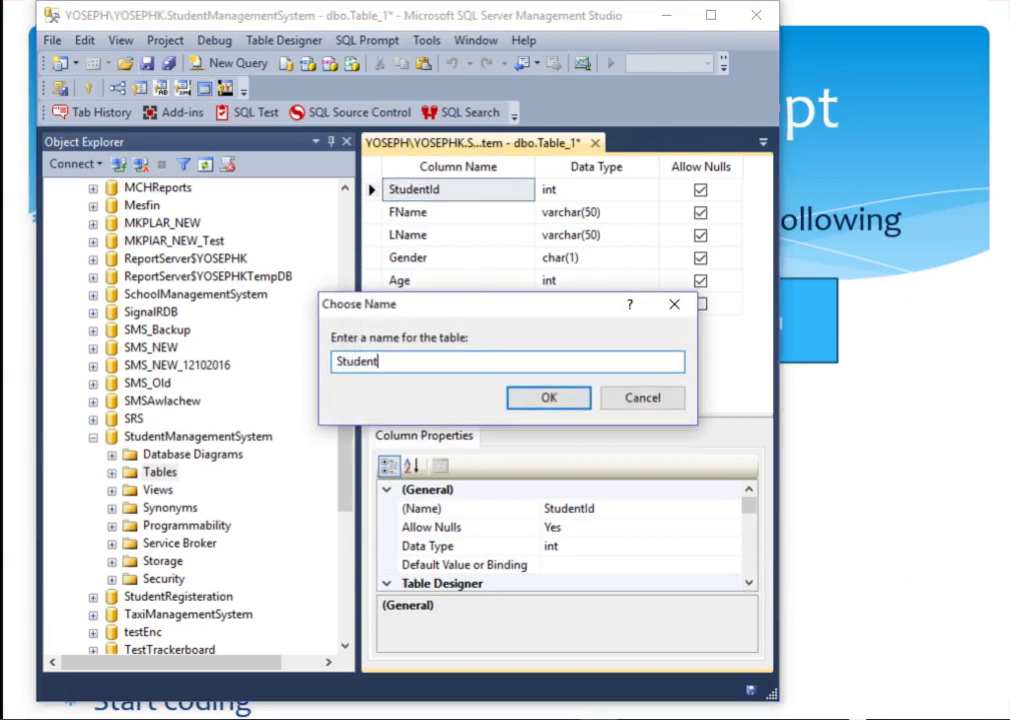
{"action": "left_click", "coordinate": [540, 400]}
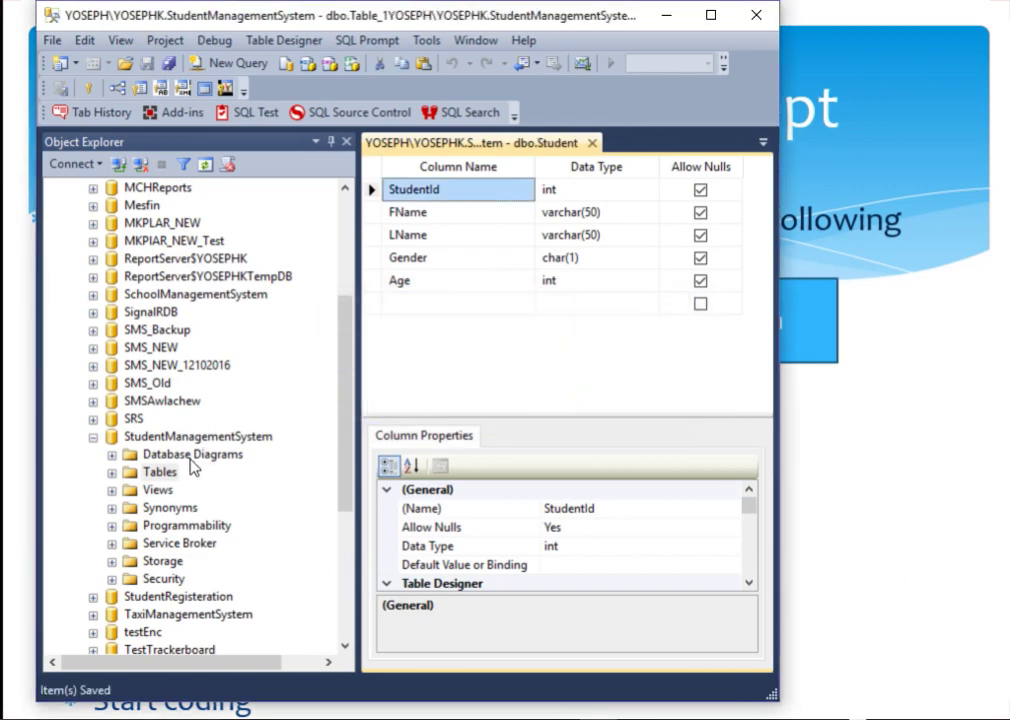
{"action": "left_click", "coordinate": [111, 472]}
{"action": "left_click", "coordinate": [180, 527]}
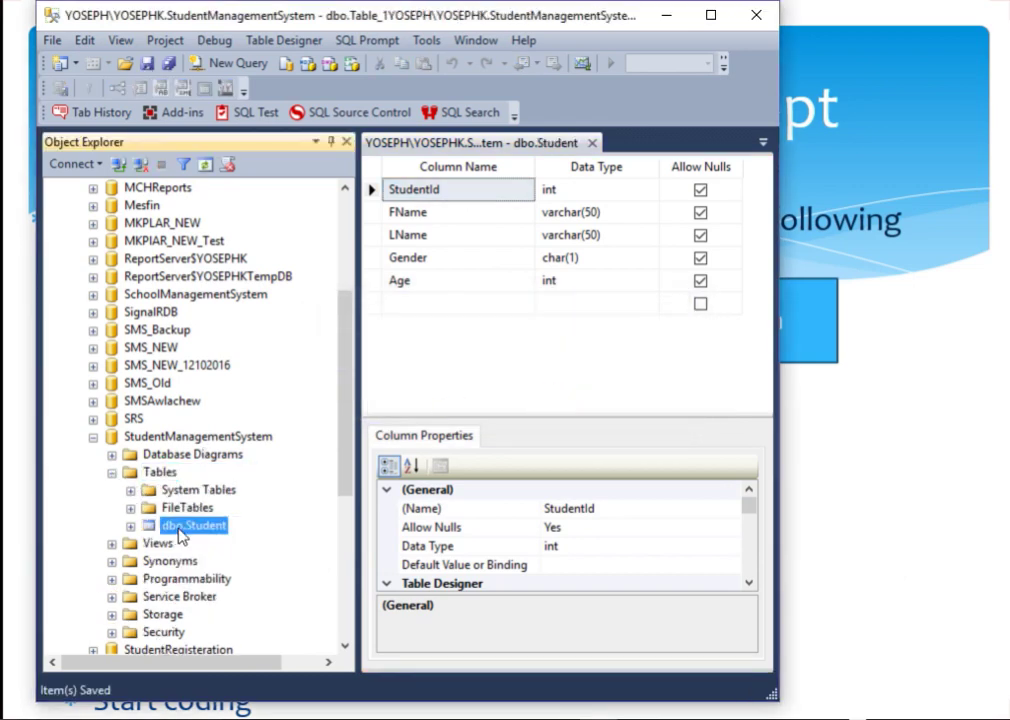
Step: Open dbo.Student in Edit Top 200 Rows, step through the empty row's cells, and return to the design
{"action": "right_click", "coordinate": [180, 535]}
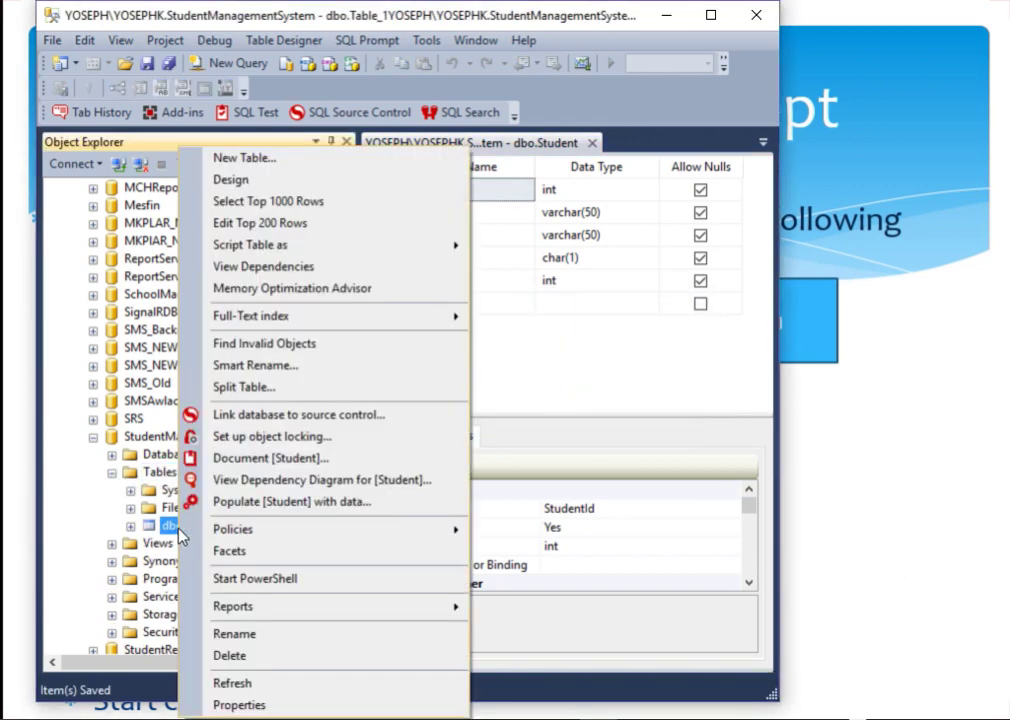
{"action": "left_click", "coordinate": [247, 229]}
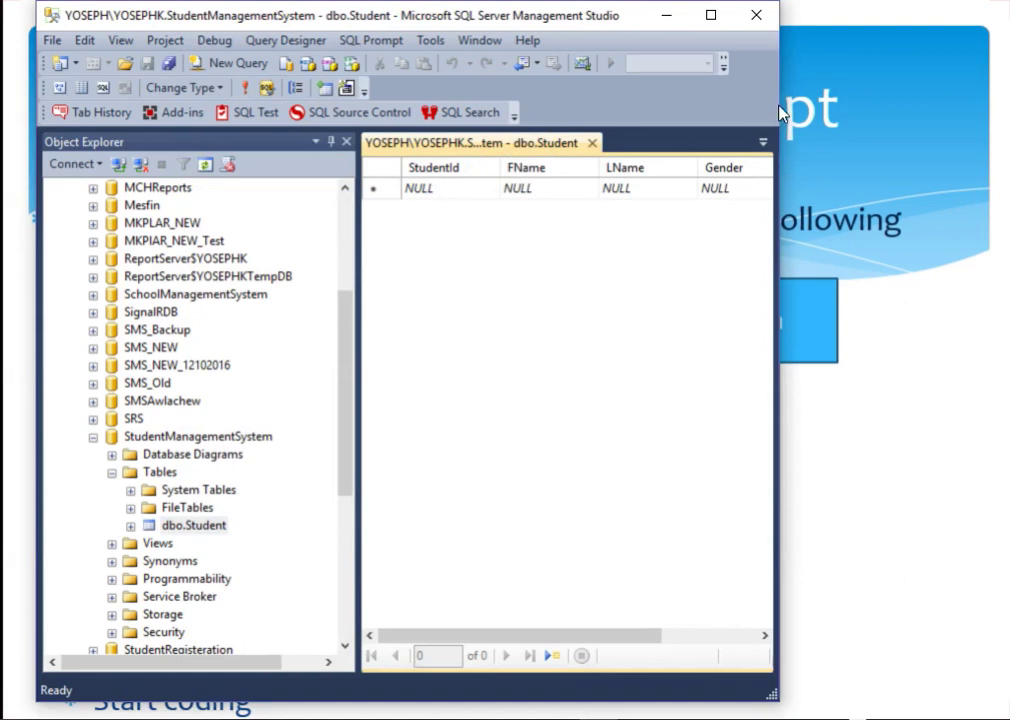
{"action": "left_click_drag", "start_coordinate": [779, 99], "coordinate": [973, 94]}
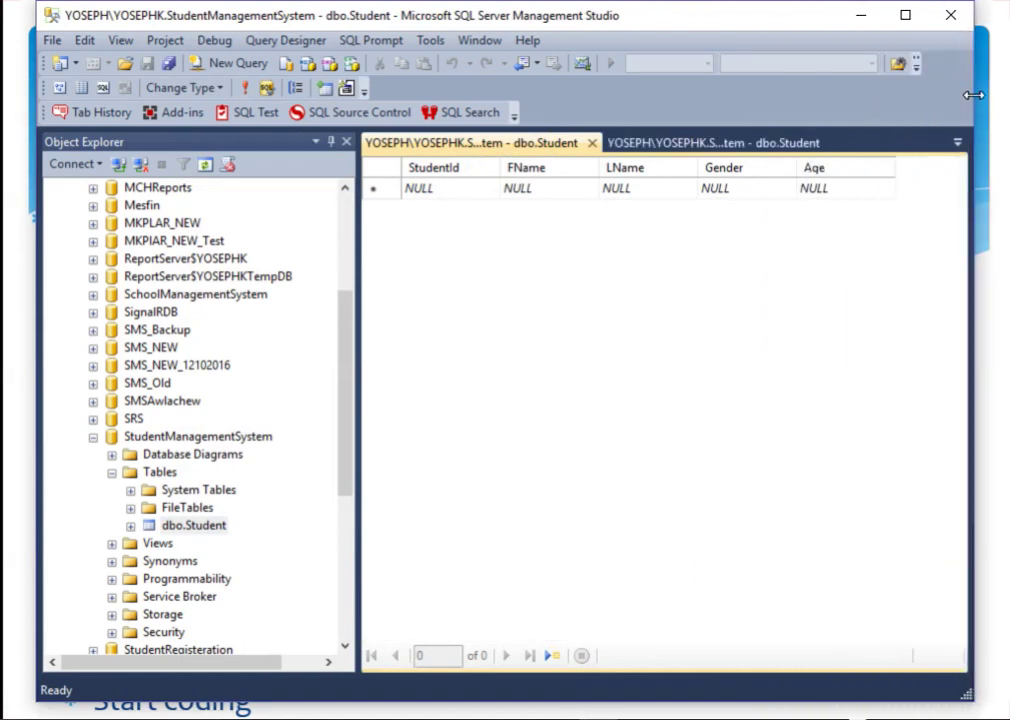
{"action": "left_click", "coordinate": [432, 190]}
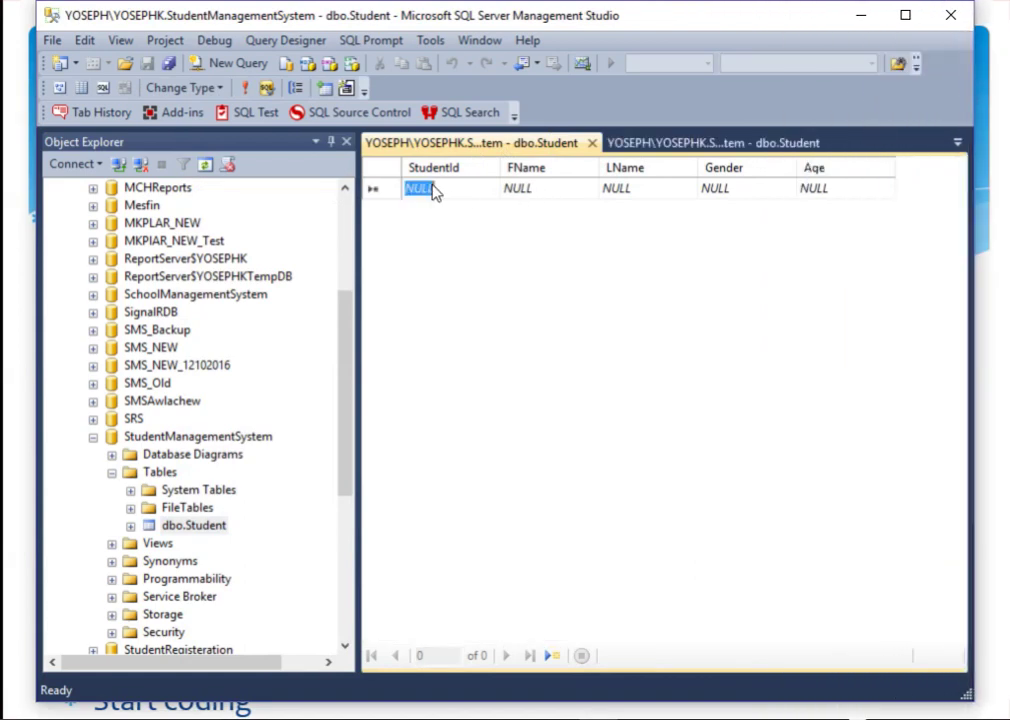
{"action": "left_click", "coordinate": [543, 191]}
{"action": "left_click", "coordinate": [649, 187]}
{"action": "left_click", "coordinate": [716, 188]}
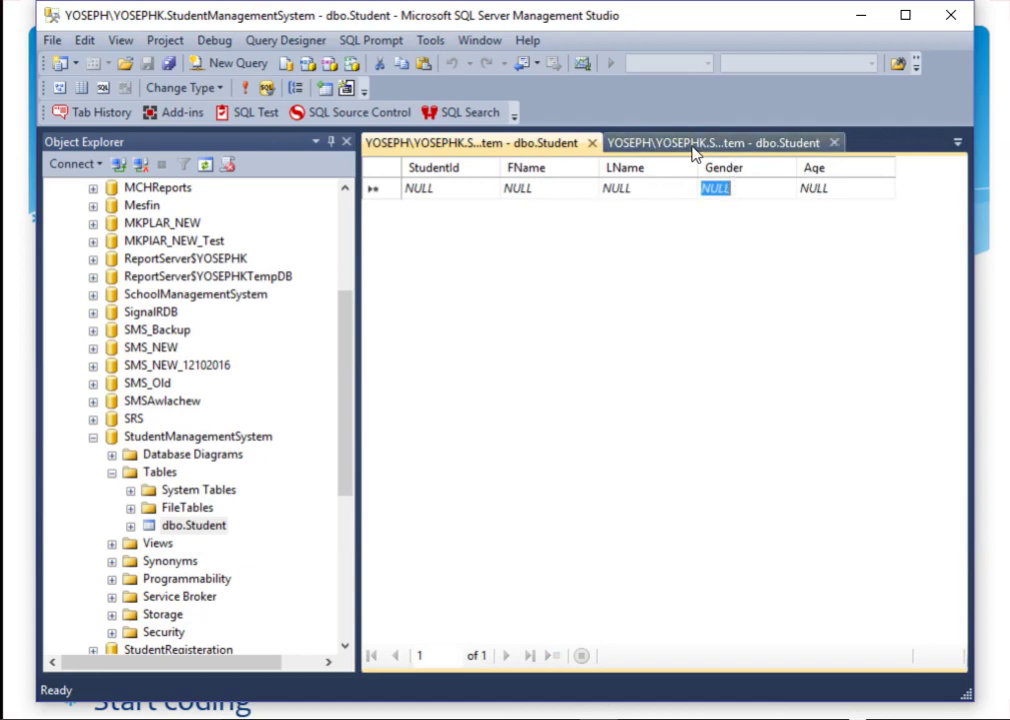
{"action": "left_click", "coordinate": [690, 146]}
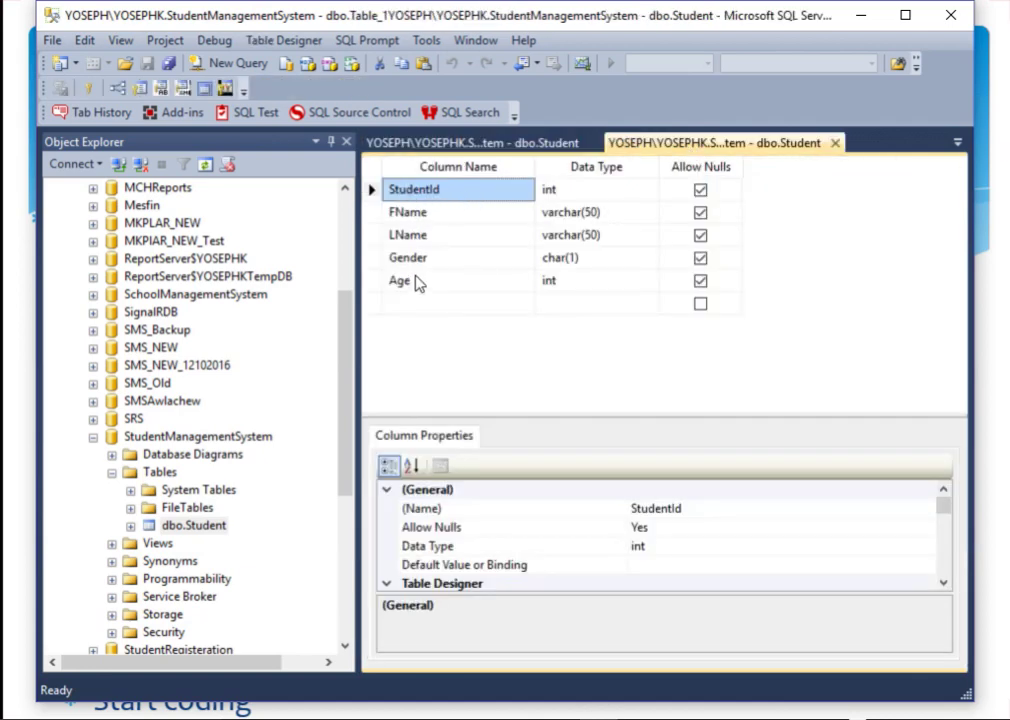
{"action": "left_click", "coordinate": [205, 530]}
{"action": "left_click", "coordinate": [205, 527]}
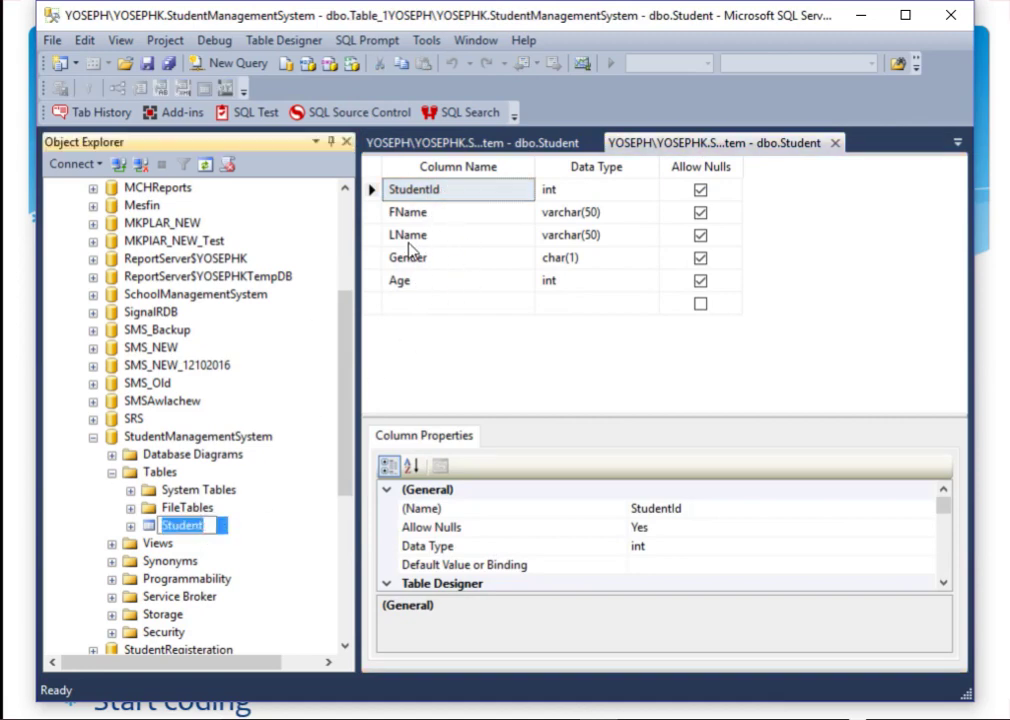
{"action": "left_click", "coordinate": [461, 279]}
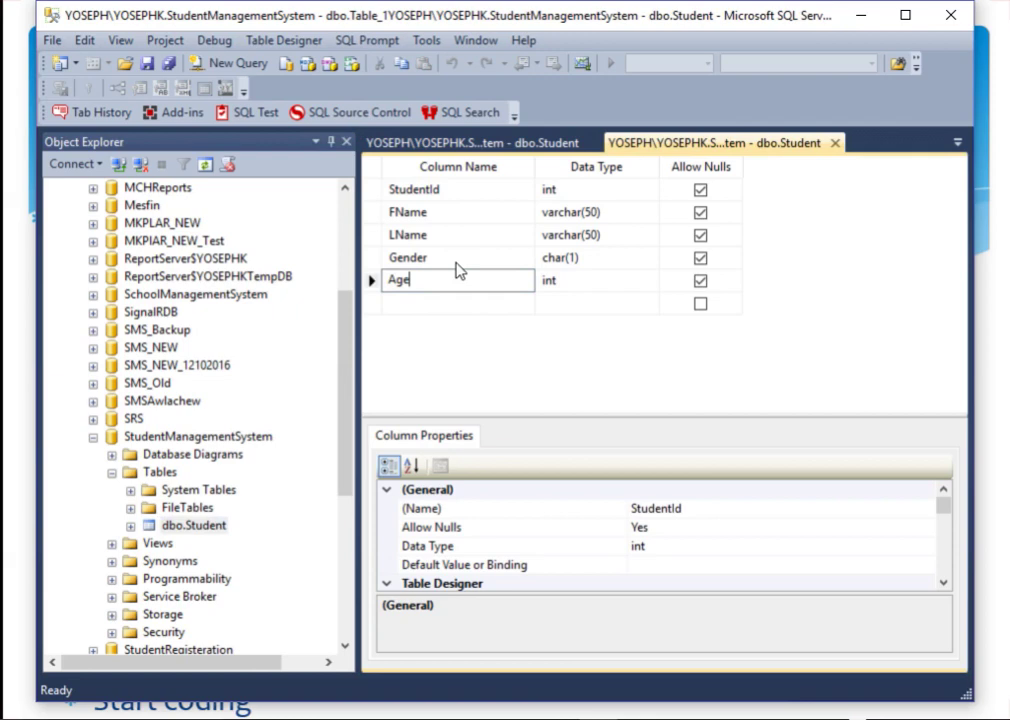
{"action": "left_click", "coordinate": [460, 190]}
{"action": "left_click", "coordinate": [590, 189]}
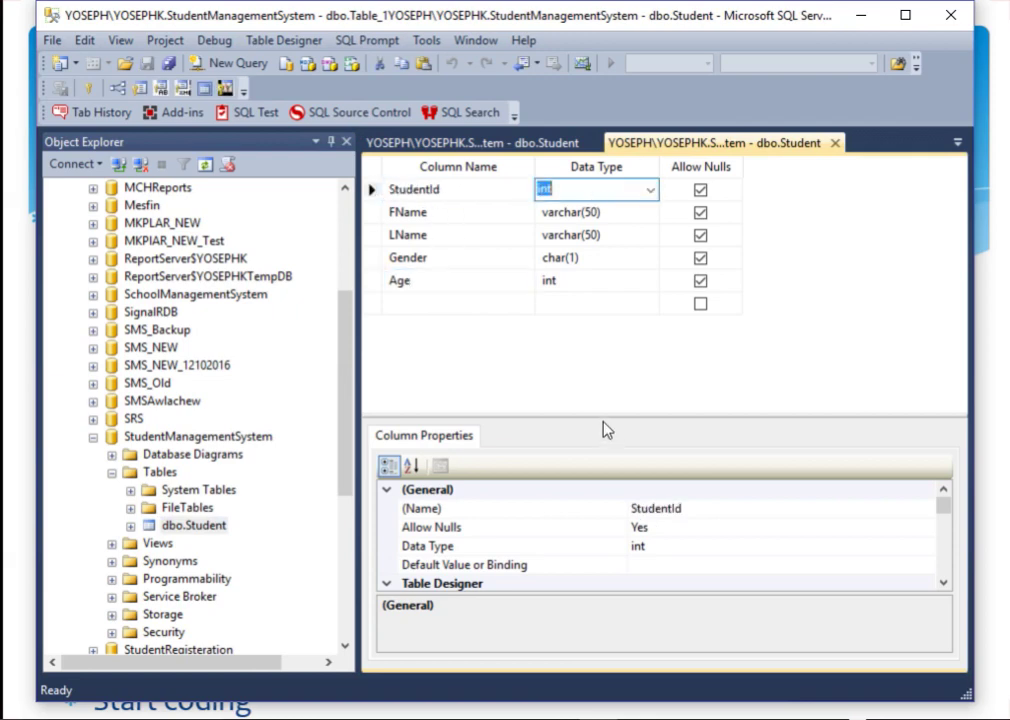
{"action": "left_click_drag", "start_coordinate": [602, 415], "coordinate": [590, 365]}
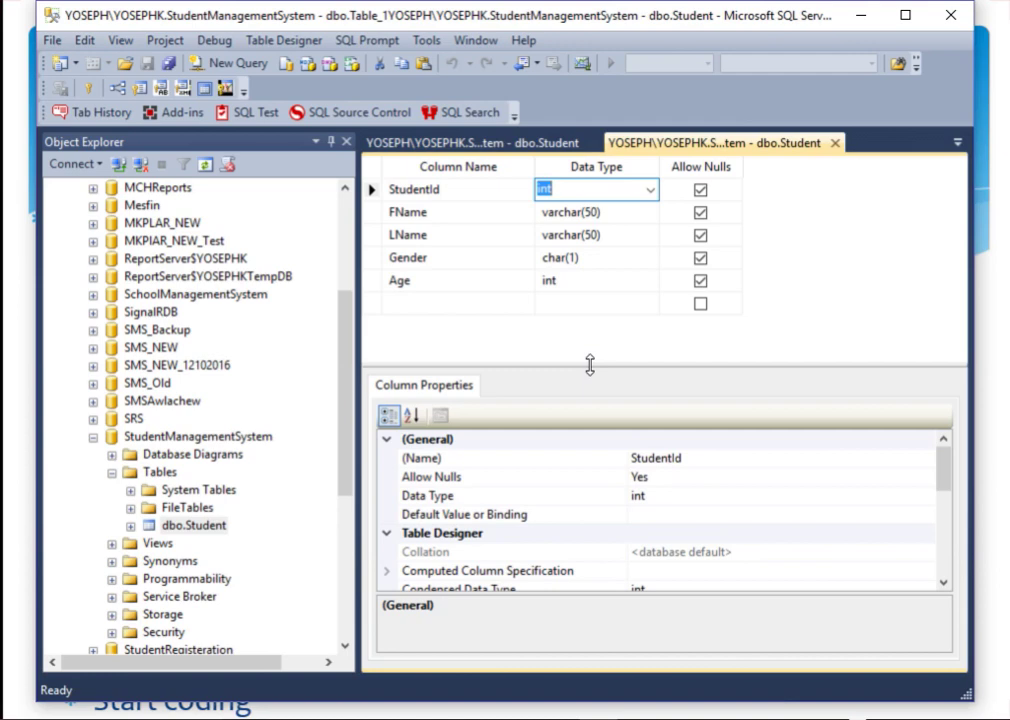
{"action": "left_click", "coordinate": [610, 211]}
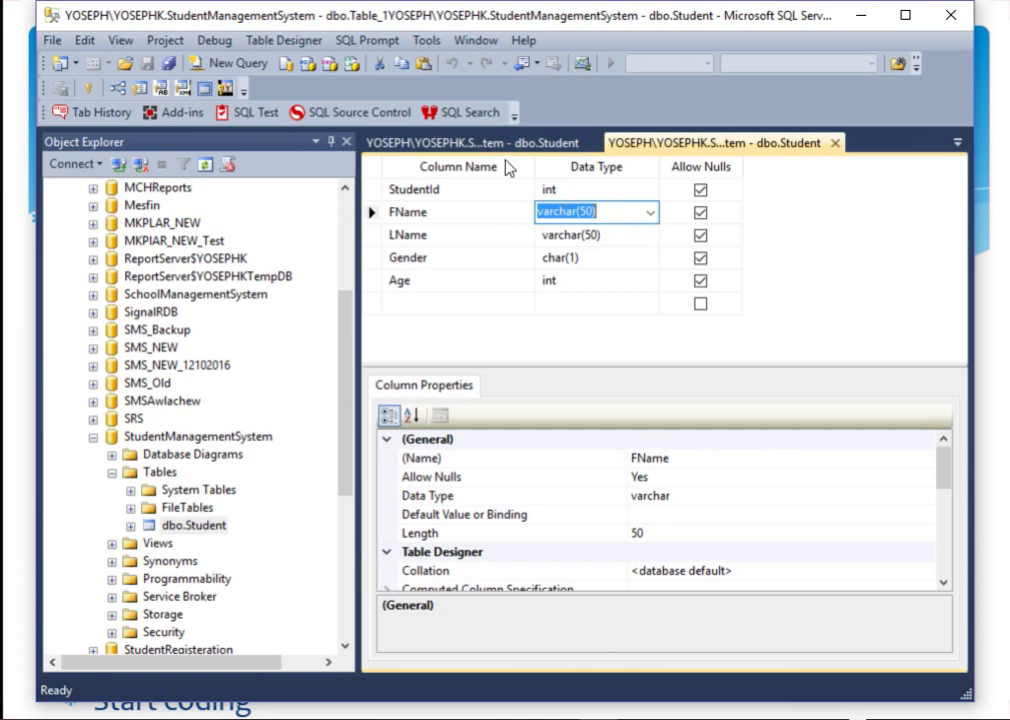
Step: Enter StudentId 1212 in the first row and reselect the FName cell to correct it
{"action": "left_click", "coordinate": [470, 143]}
{"action": "left_click", "coordinate": [438, 187]}
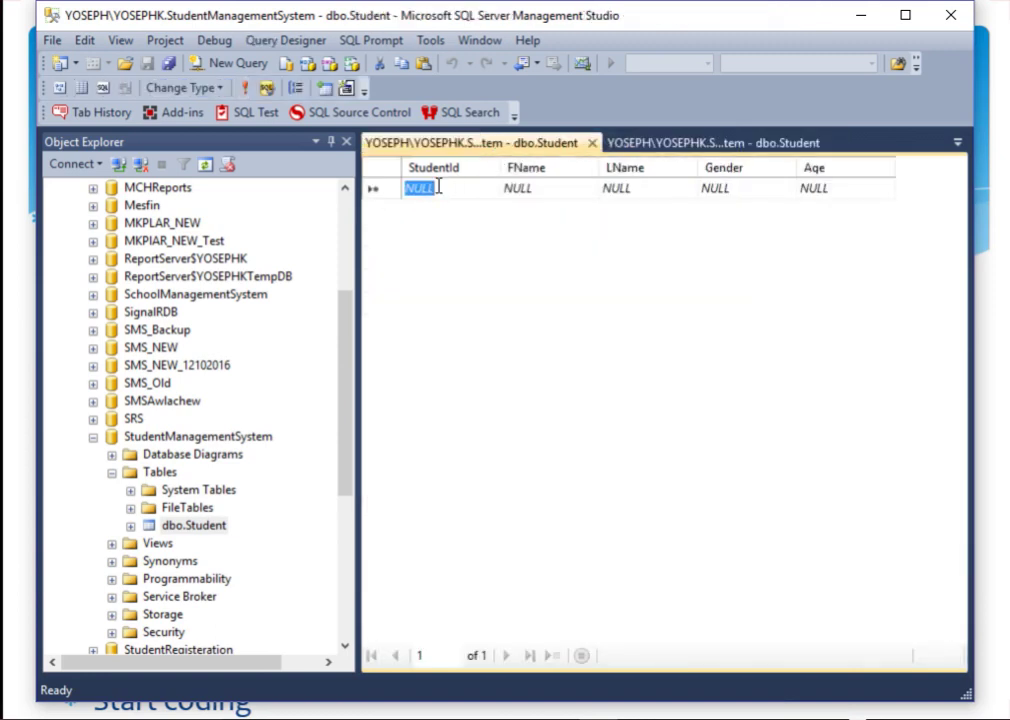
{"action": "type", "text": "1212"}
{"action": "key", "text": "Tab"}
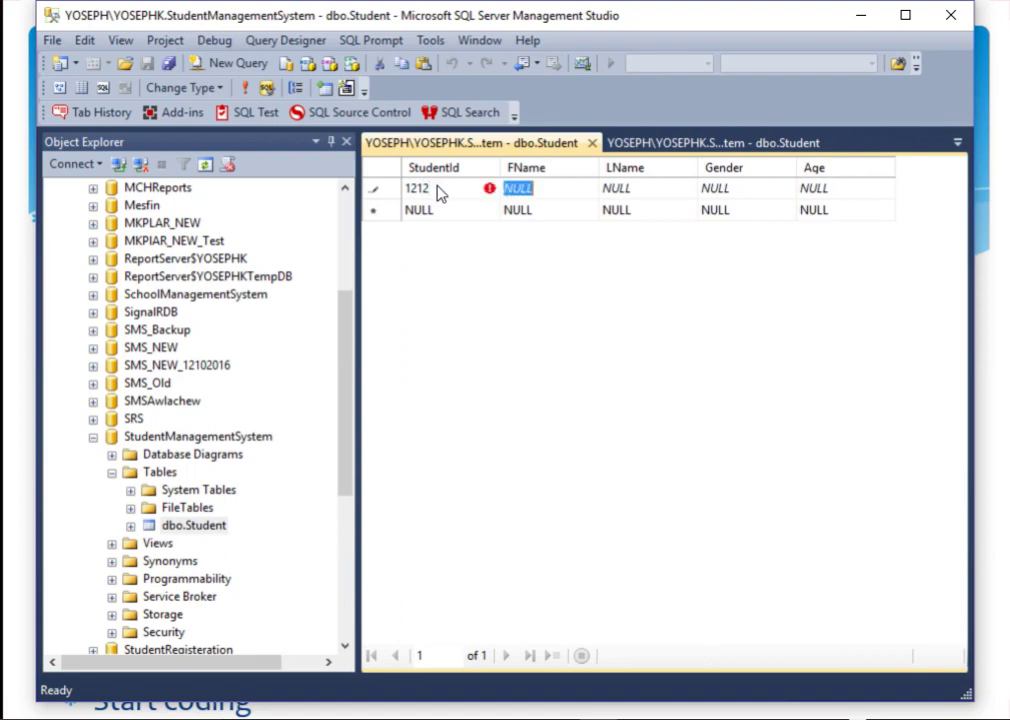
{"action": "type", "text": "a"}
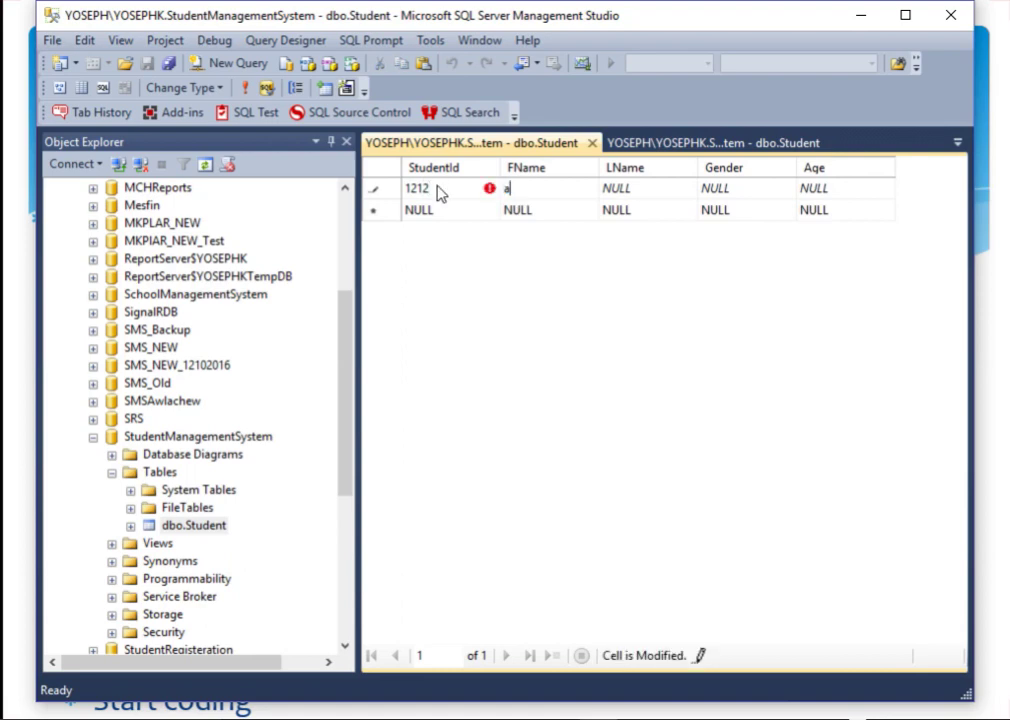
{"action": "key", "text": "Tab"}
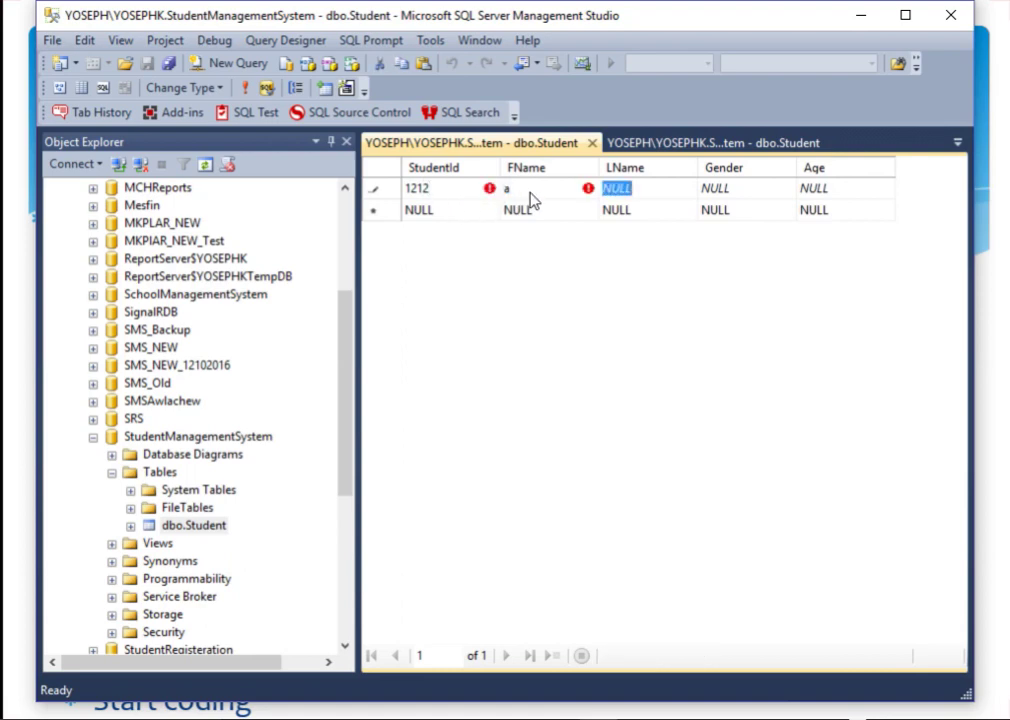
{"action": "left_click", "coordinate": [531, 192]}
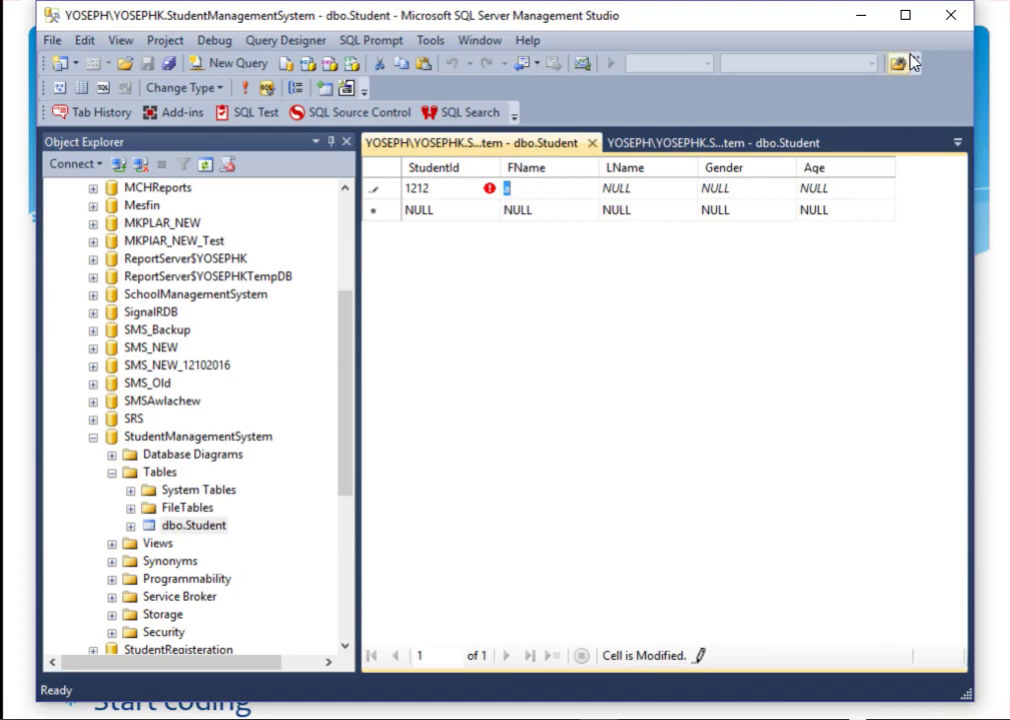
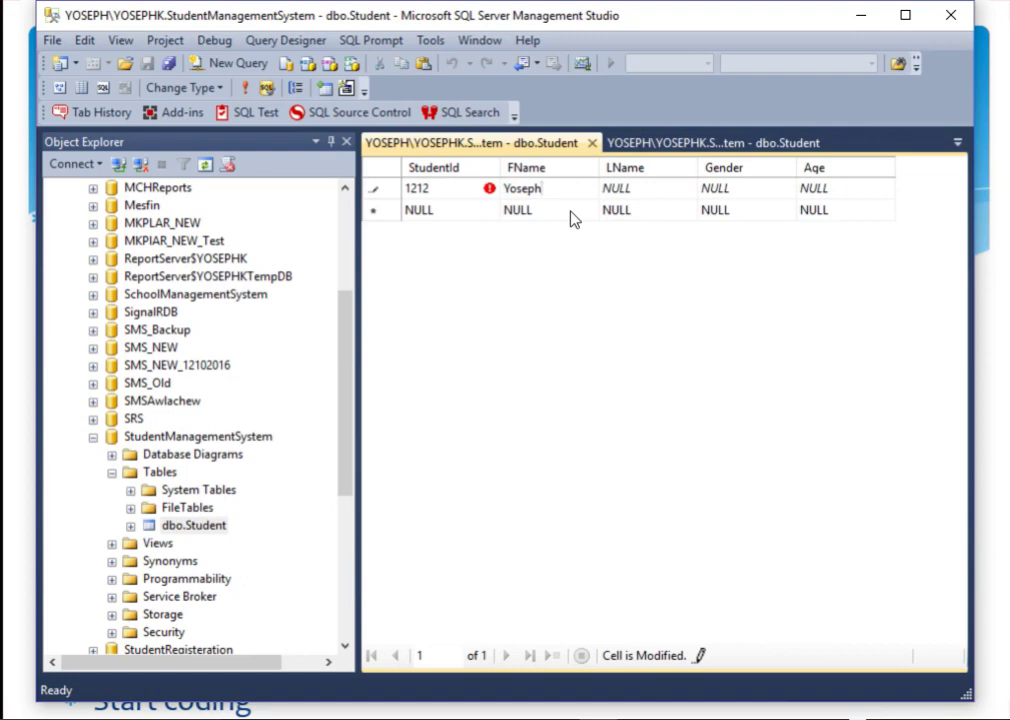
Step: Fill in the student's first and last name, Gender M and Age 32, then commit the row
{"action": "key", "text": "Tab"}
{"action": "key", "text": "Tab"}
{"action": "type", "text": "M"}
{"action": "key", "text": "Tab"}
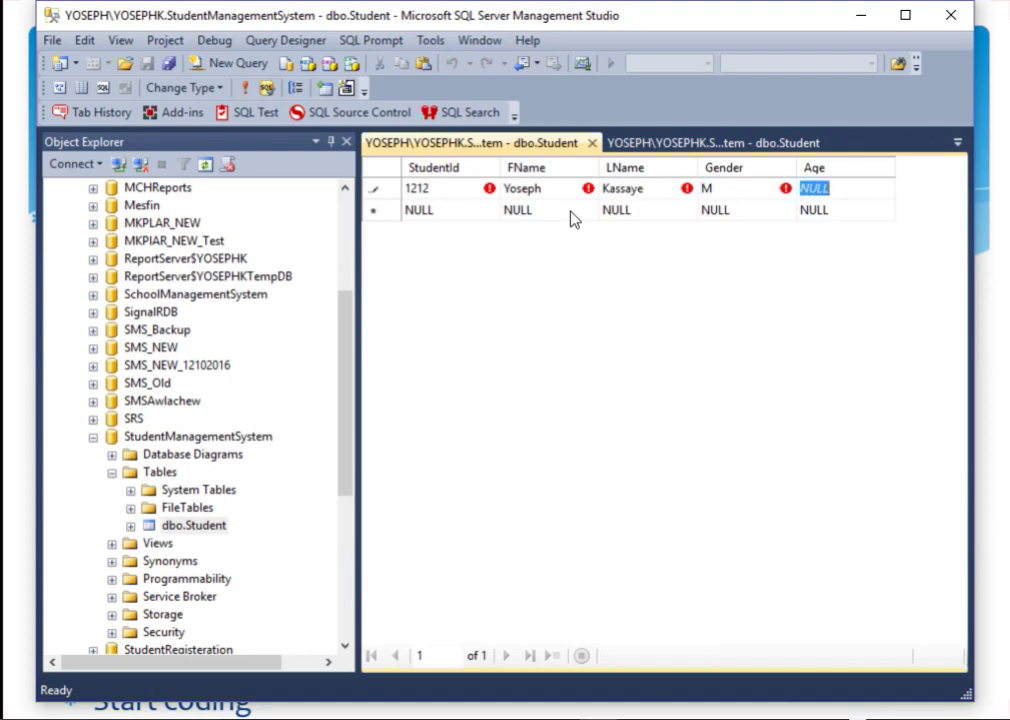
{"action": "type", "text": "32"}
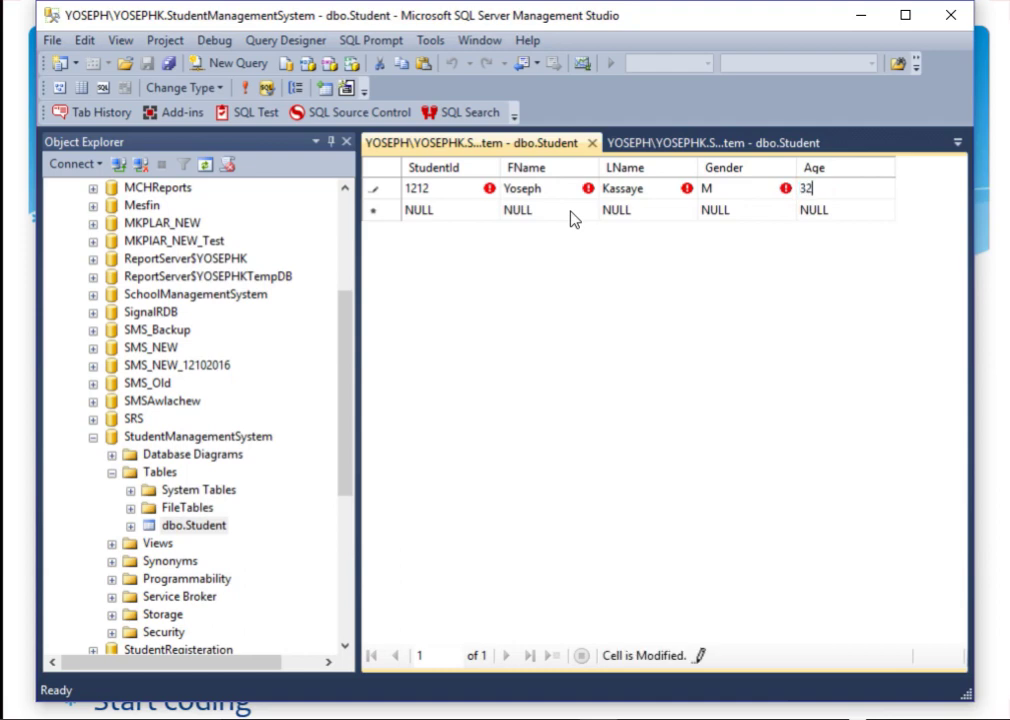
{"action": "left_click", "coordinate": [557, 214]}
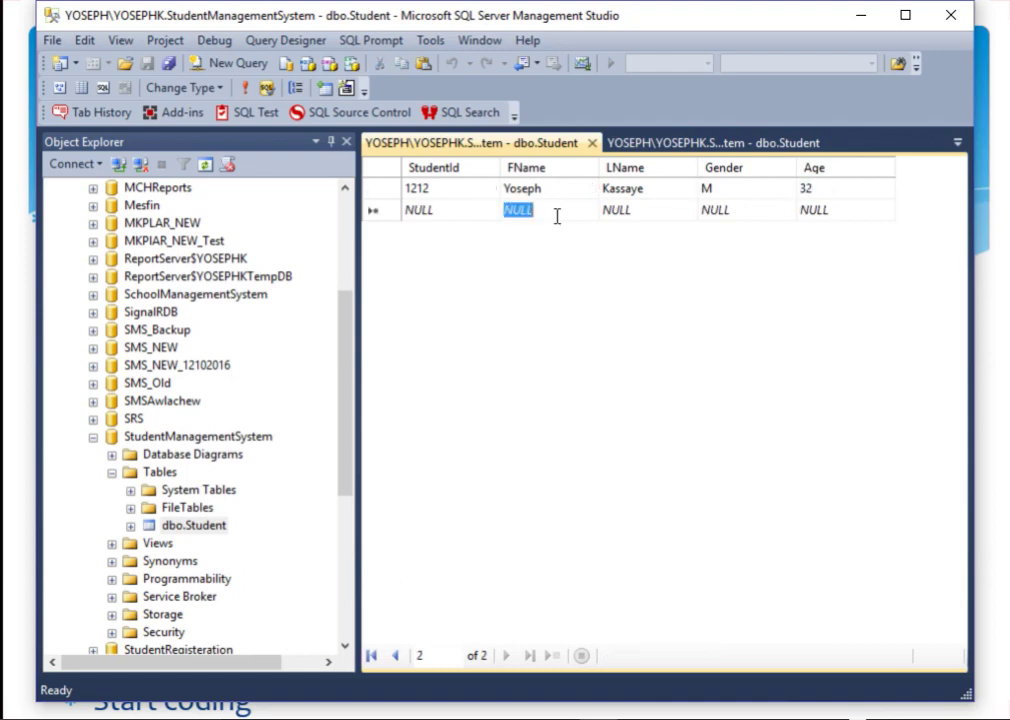
Step: Inspect the FName, LName and Gender data types in the design, then check the row's FName value
{"action": "left_click", "coordinate": [647, 146]}
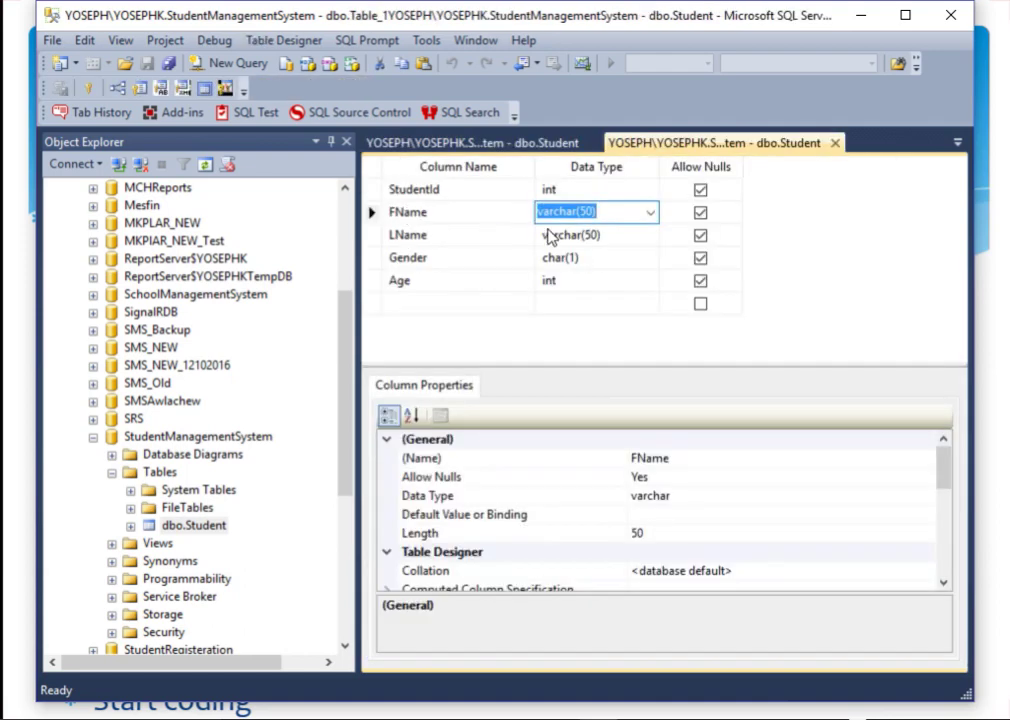
{"action": "left_click", "coordinate": [604, 216]}
{"action": "left_click_drag", "start_coordinate": [609, 218], "coordinate": [533, 222]}
{"action": "left_click", "coordinate": [614, 233]}
{"action": "left_click", "coordinate": [589, 257]}
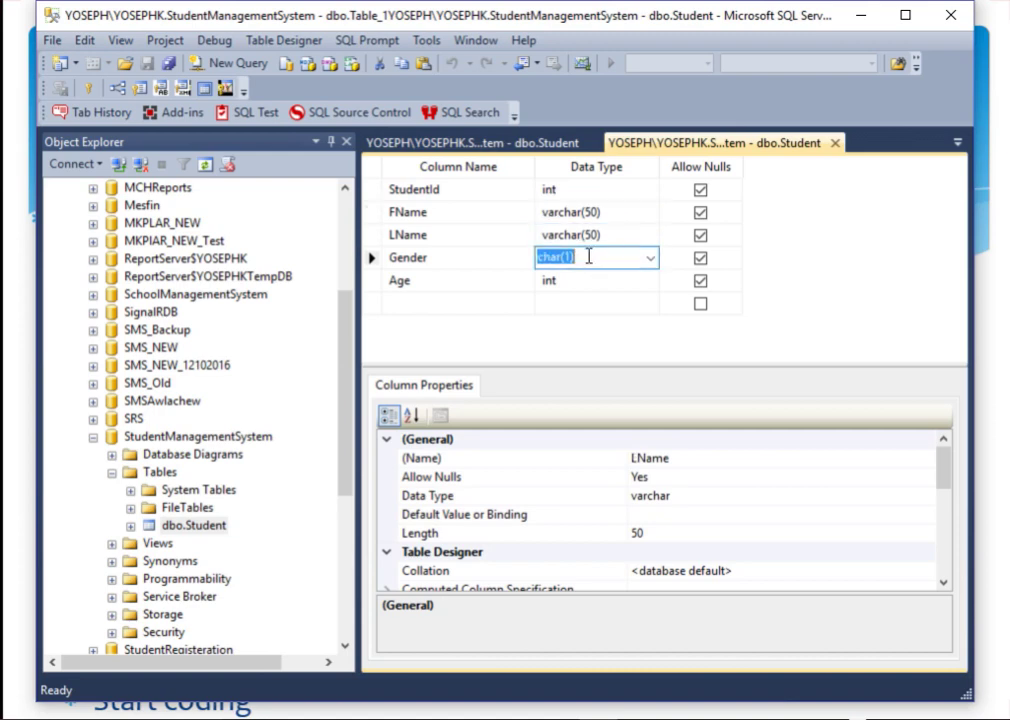
{"action": "left_click", "coordinate": [586, 235]}
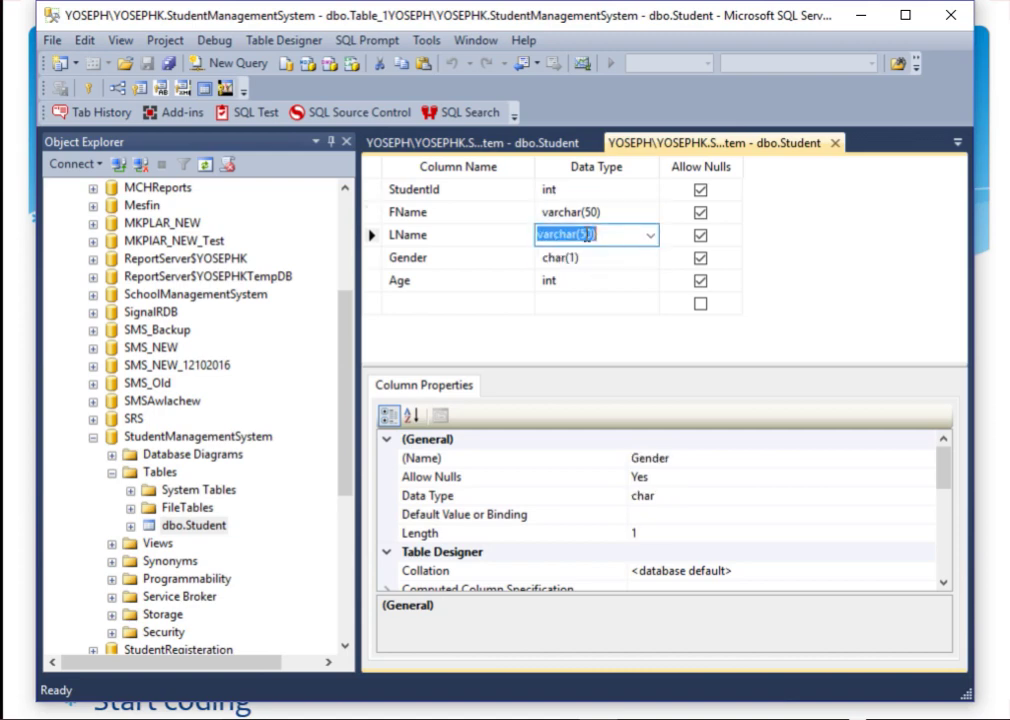
{"action": "left_click", "coordinate": [480, 146]}
{"action": "left_click", "coordinate": [548, 190]}
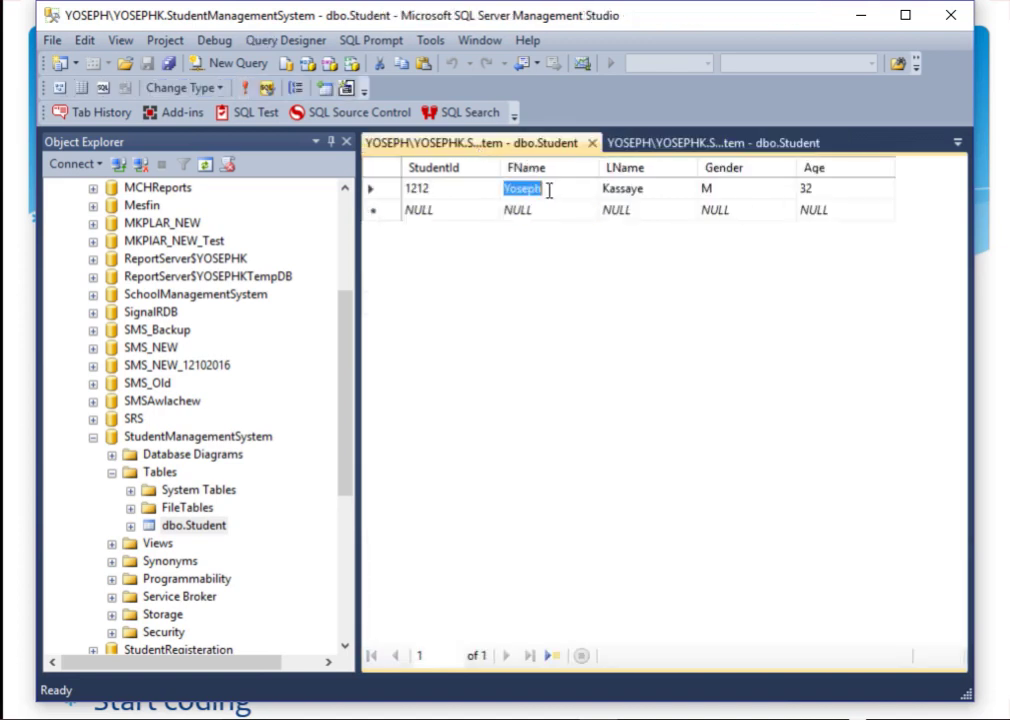
Step: Inspect the Gender and Age data types, then close the dbo.Student design tab
{"action": "left_click", "coordinate": [672, 144]}
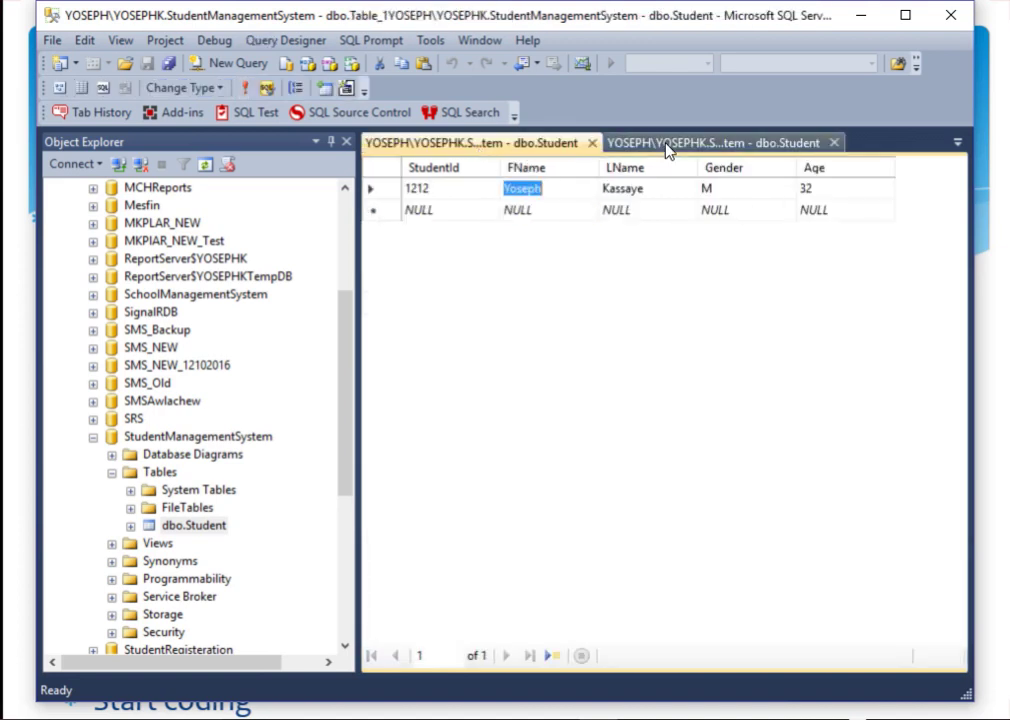
{"action": "left_click", "coordinate": [598, 257]}
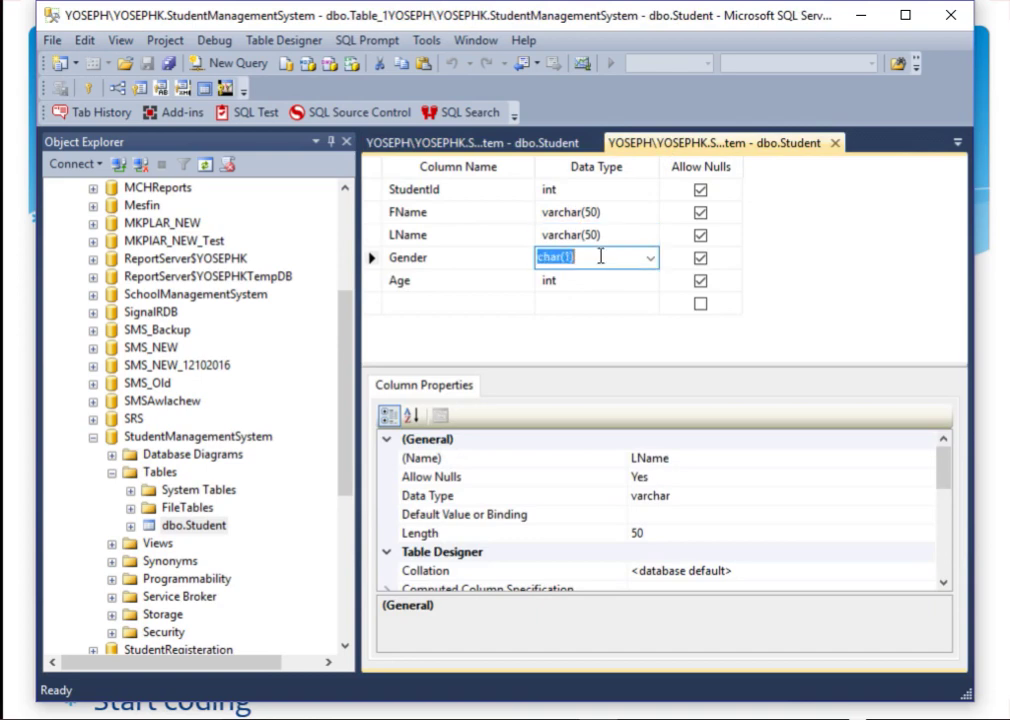
{"action": "left_click", "coordinate": [578, 284]}
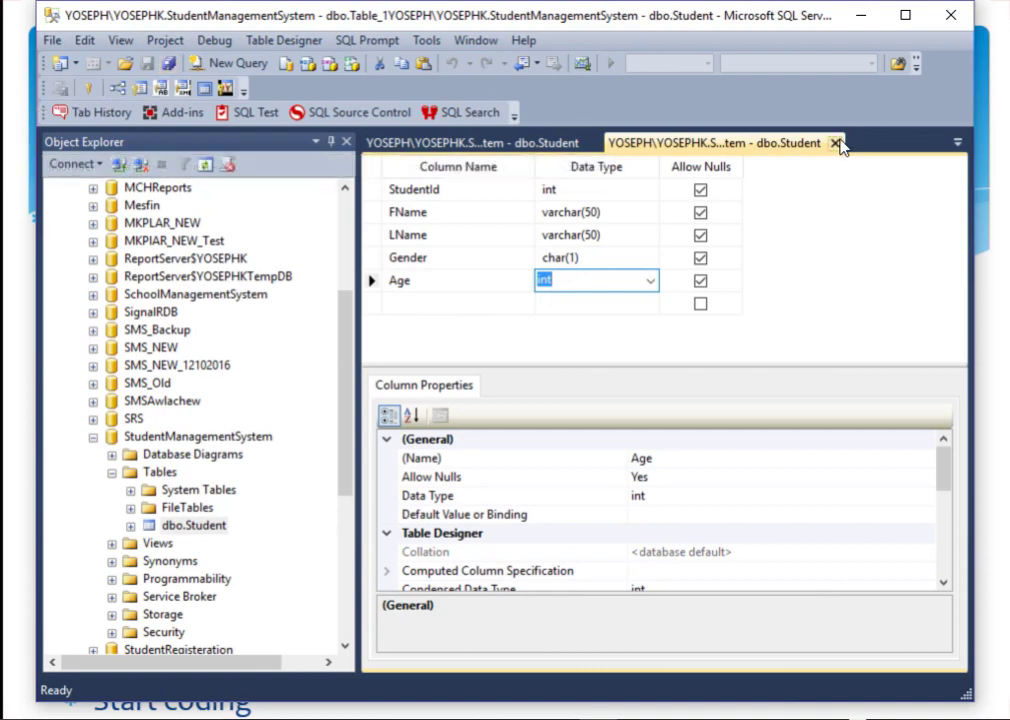
{"action": "left_click", "coordinate": [835, 143]}
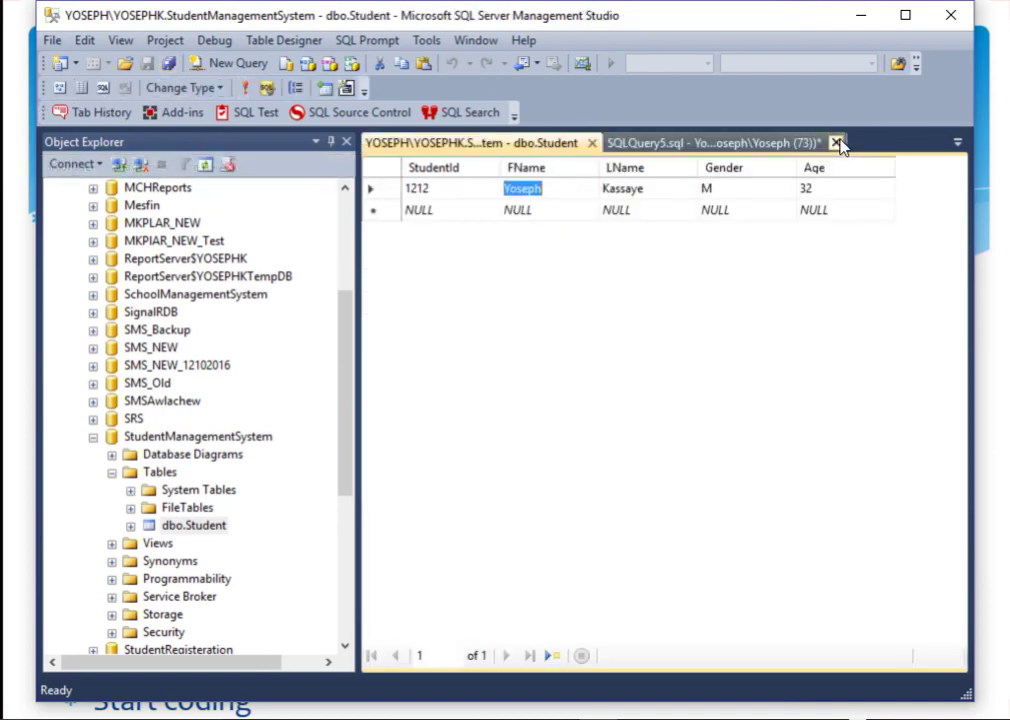
Step: Close the dbo.Student rows tab and collapse, then re-expand, the Tables folder
{"action": "left_click", "coordinate": [592, 143]}
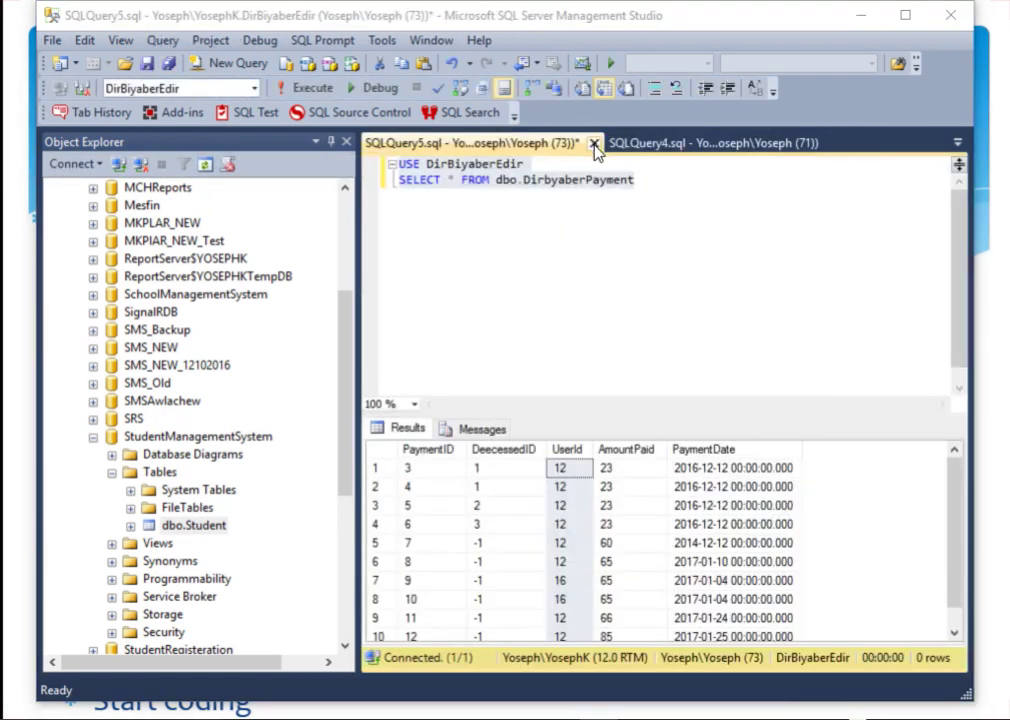
{"action": "right_click", "coordinate": [180, 526]}
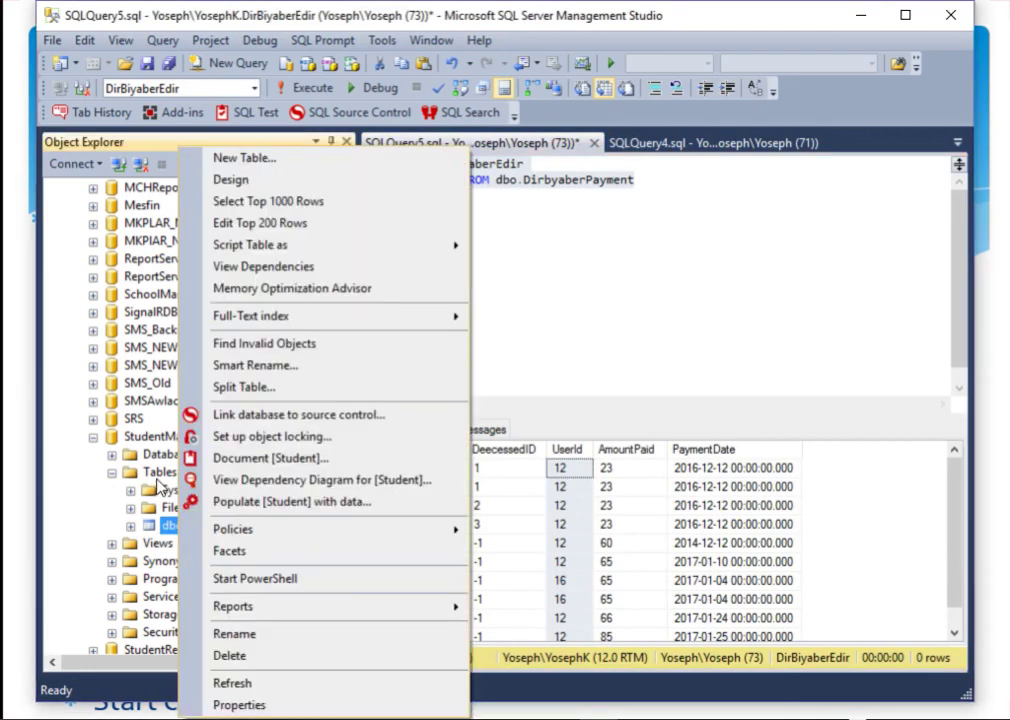
{"action": "left_click", "coordinate": [130, 472]}
{"action": "left_click", "coordinate": [111, 472]}
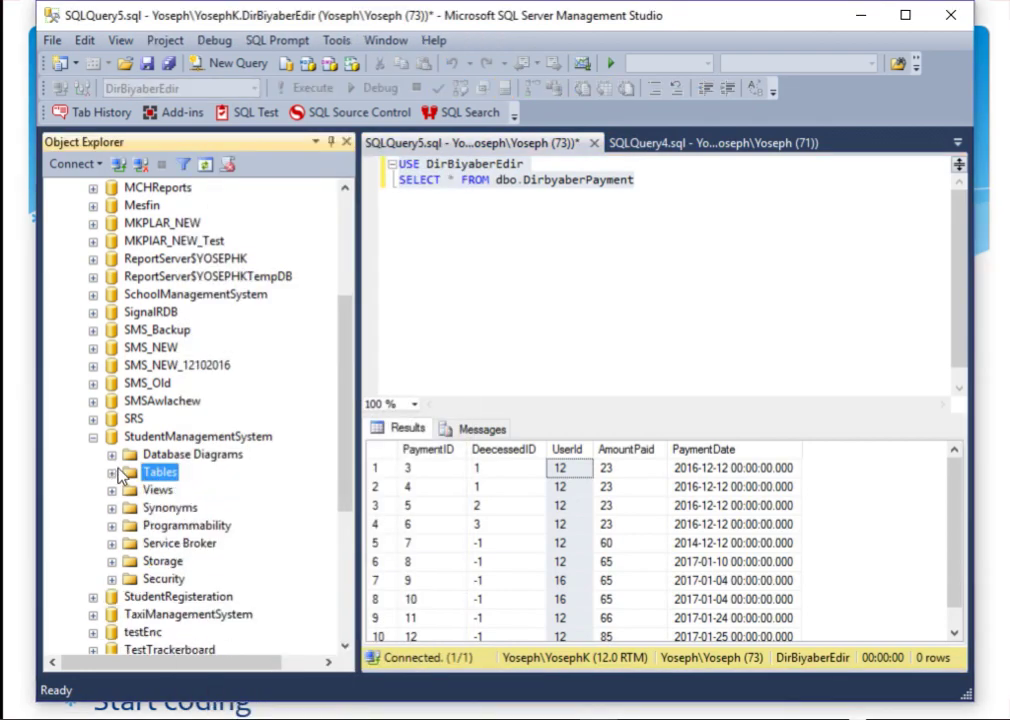
{"action": "left_click", "coordinate": [113, 471]}
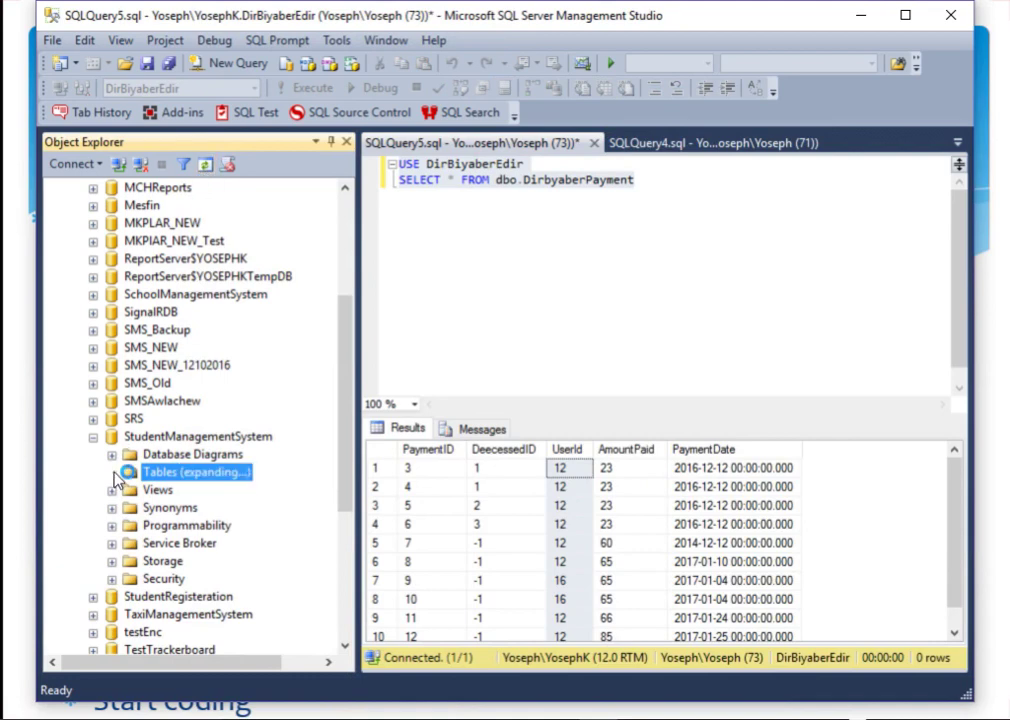
Step: Reopen dbo.Student's Edit Top 200 Rows grid, then close it again
{"action": "right_click", "coordinate": [166, 477]}
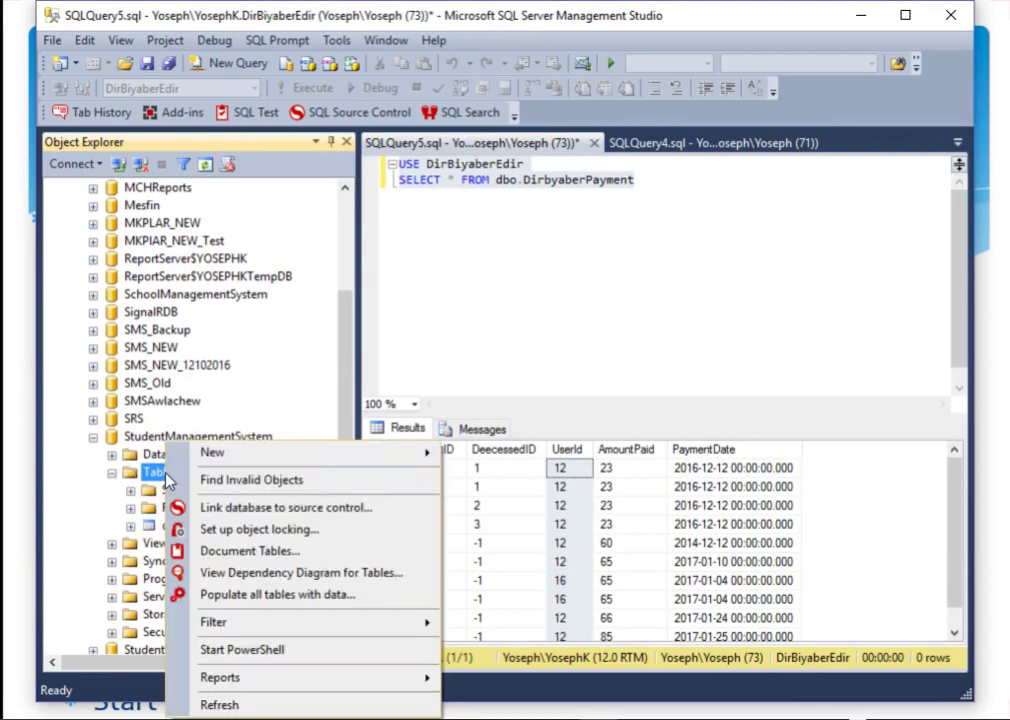
{"action": "mouse_move", "coordinate": [249, 456]}
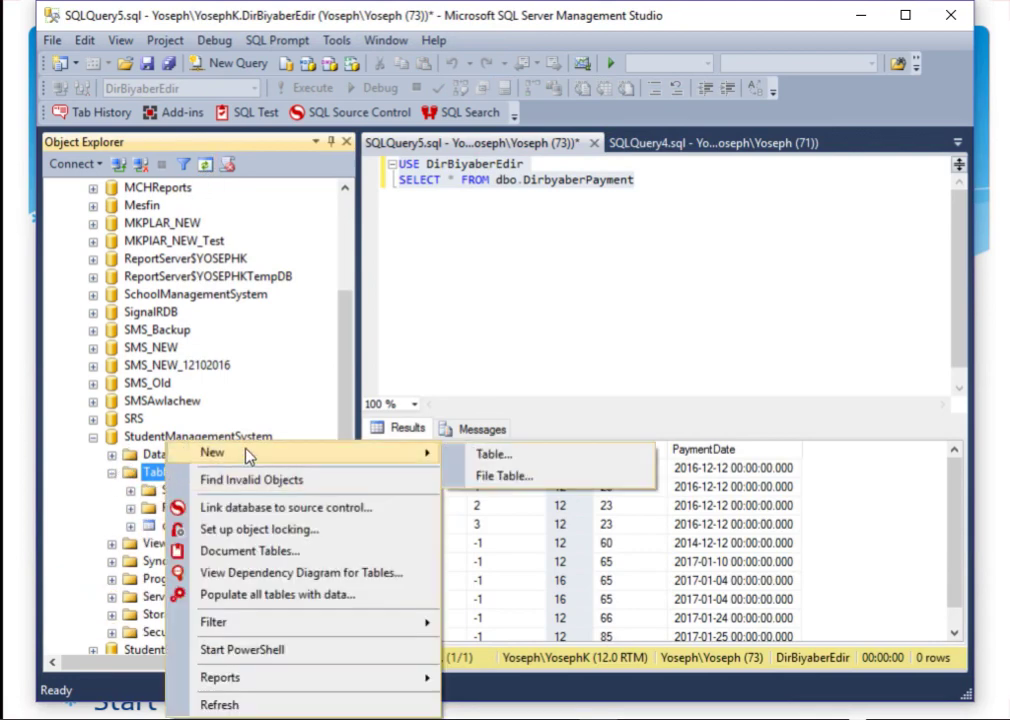
{"action": "left_click", "coordinate": [155, 489]}
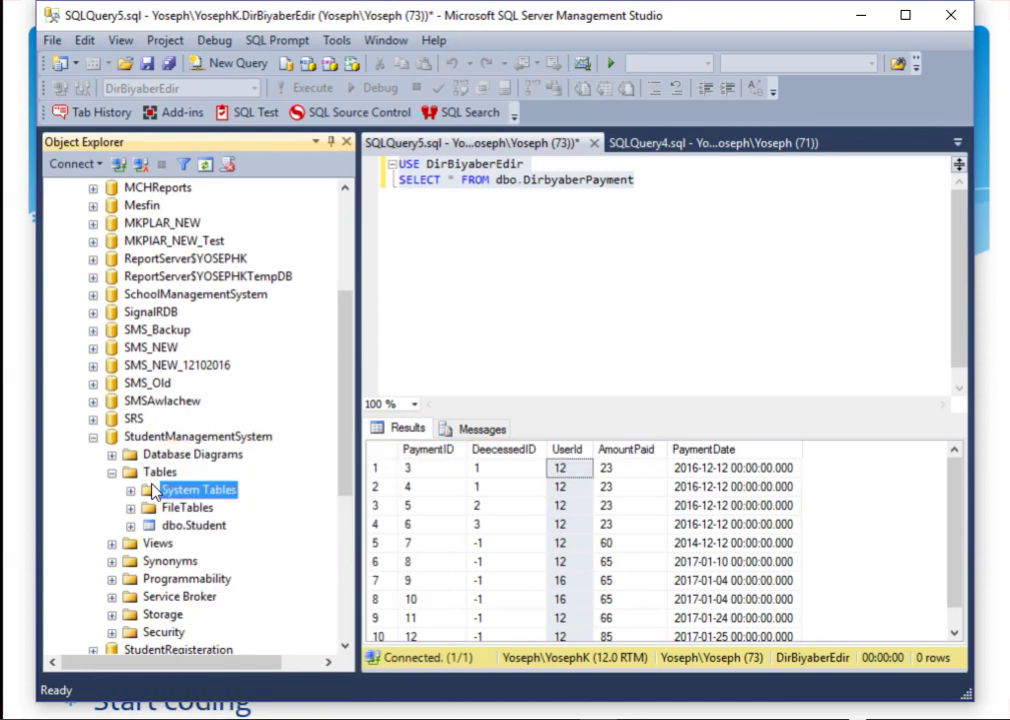
{"action": "right_click", "coordinate": [190, 525]}
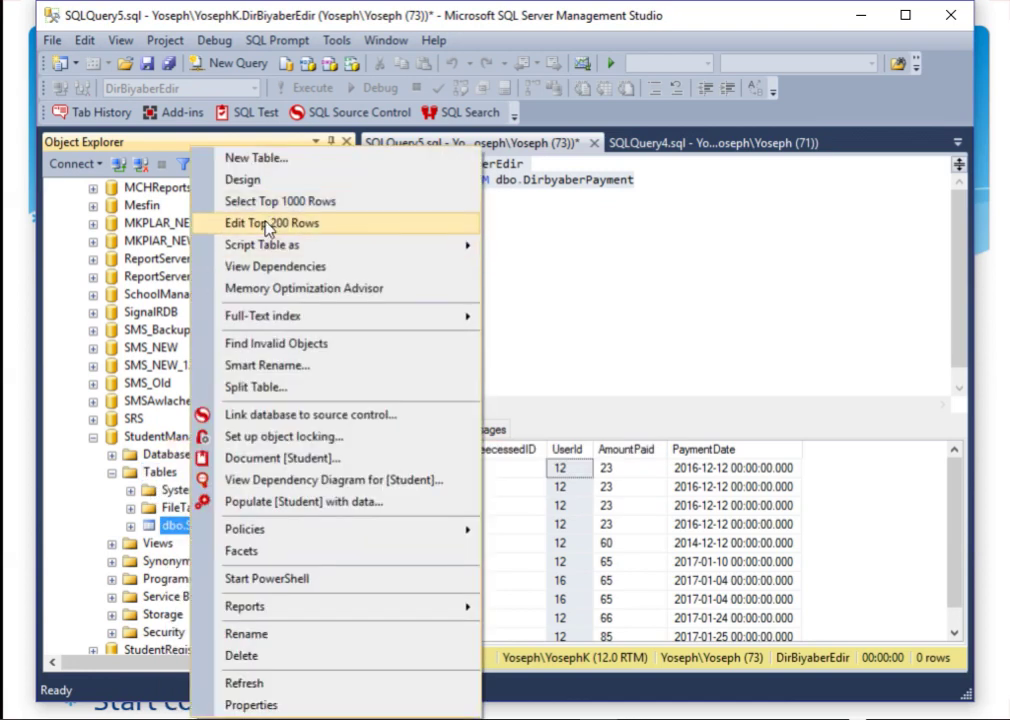
{"action": "left_click", "coordinate": [250, 223]}
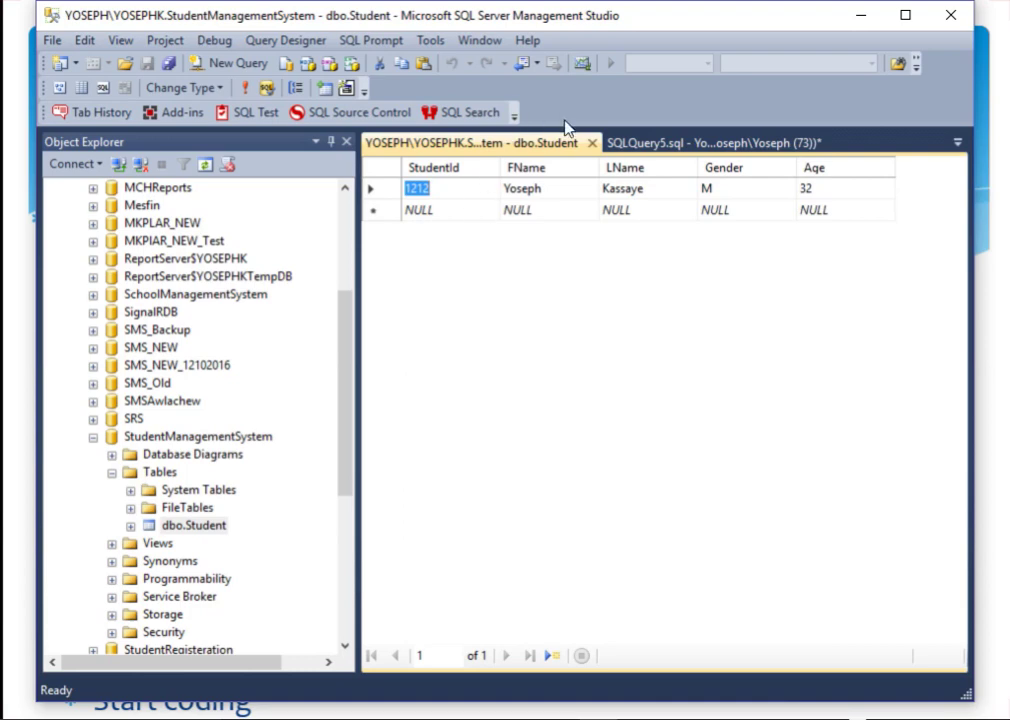
{"action": "left_click", "coordinate": [594, 145]}
{"action": "right_click", "coordinate": [199, 527]}
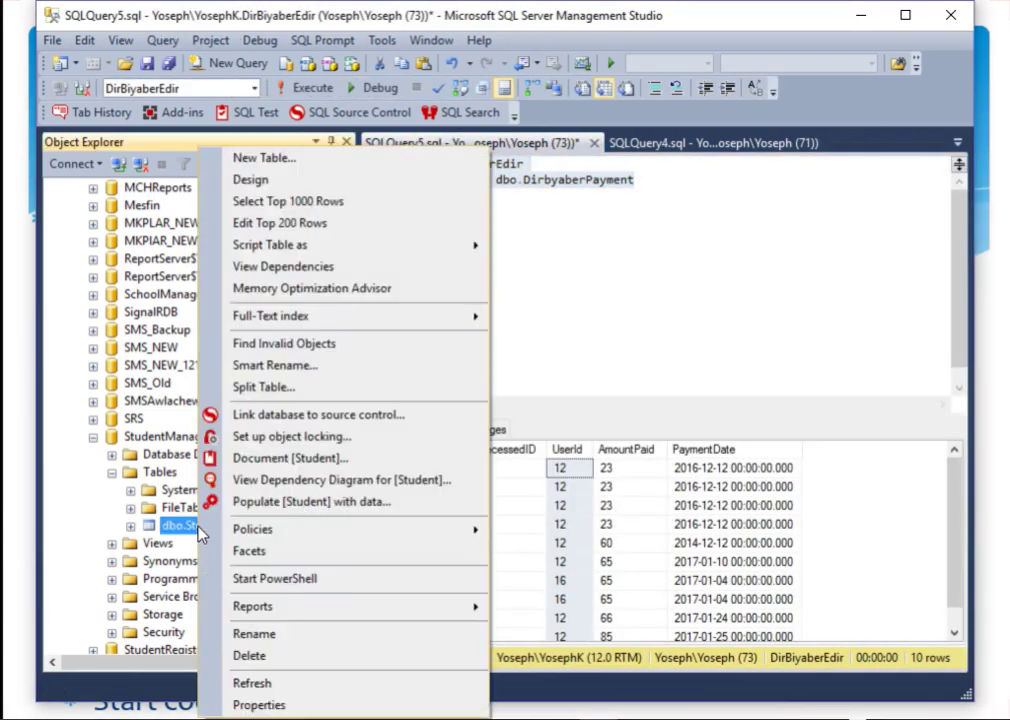
Step: In the dbo.Student designer, make StudentId the primary key and save the design
{"action": "left_click", "coordinate": [266, 181]}
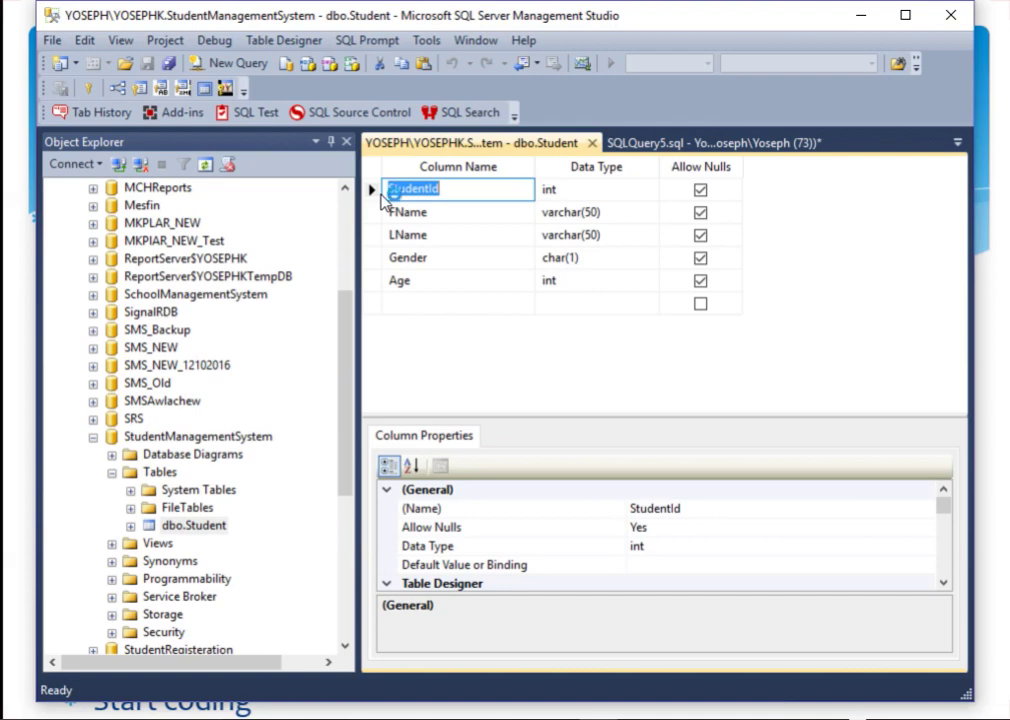
{"action": "right_click", "coordinate": [385, 197]}
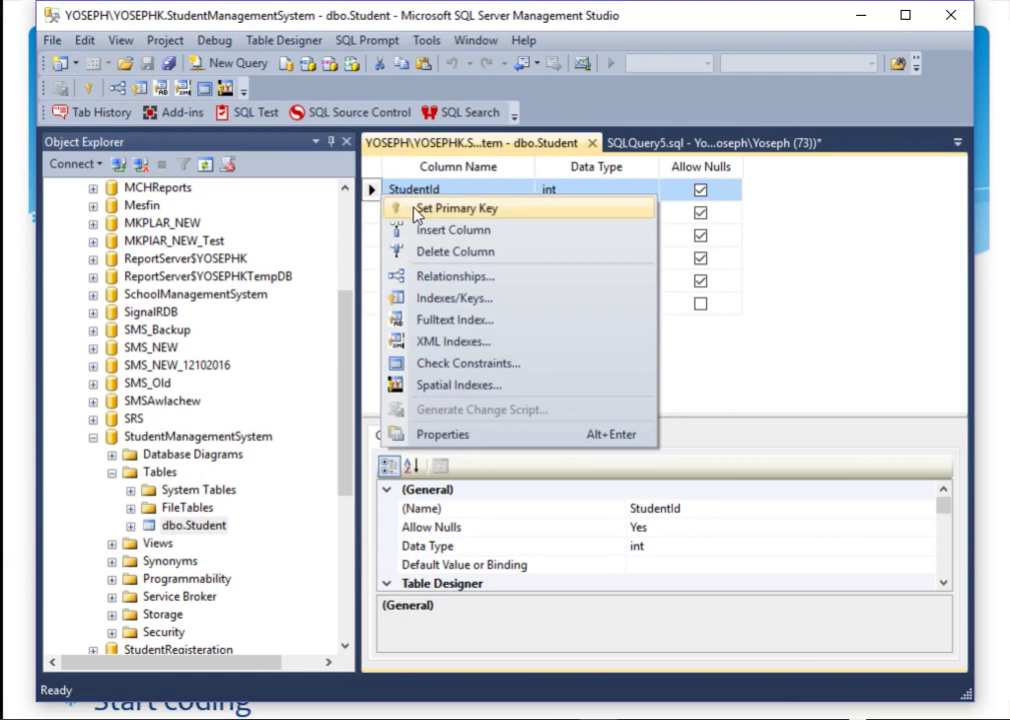
{"action": "left_click", "coordinate": [416, 210]}
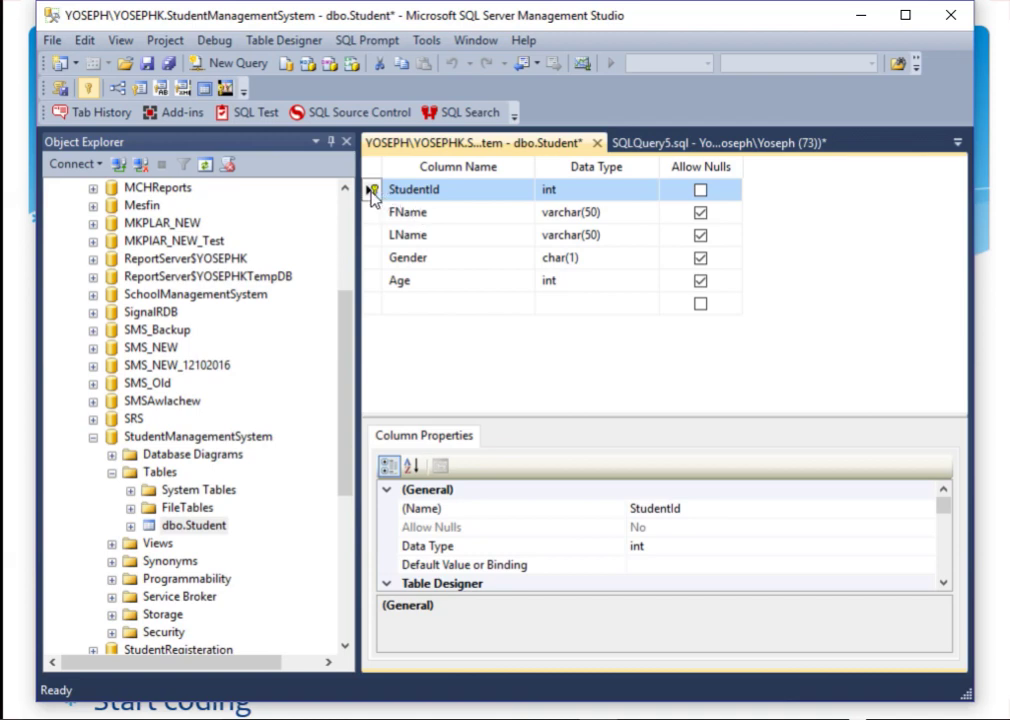
{"action": "left_click", "coordinate": [146, 63]}
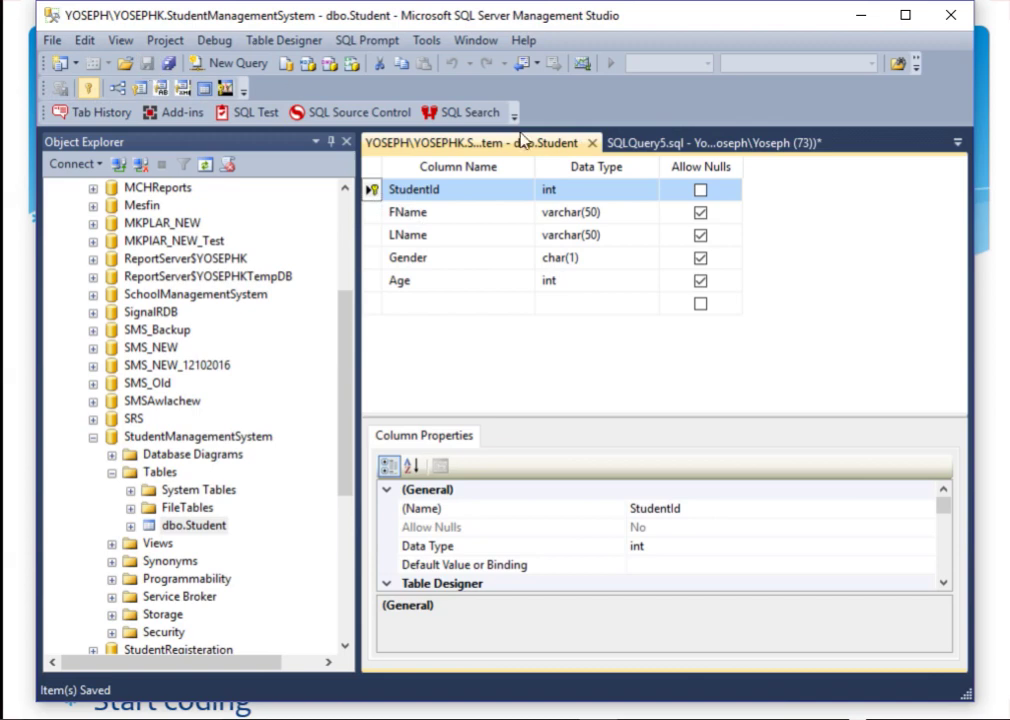
Step: Close the dbo.Student designer and expand dbo.Student to view its columns and keys
{"action": "left_click", "coordinate": [593, 146]}
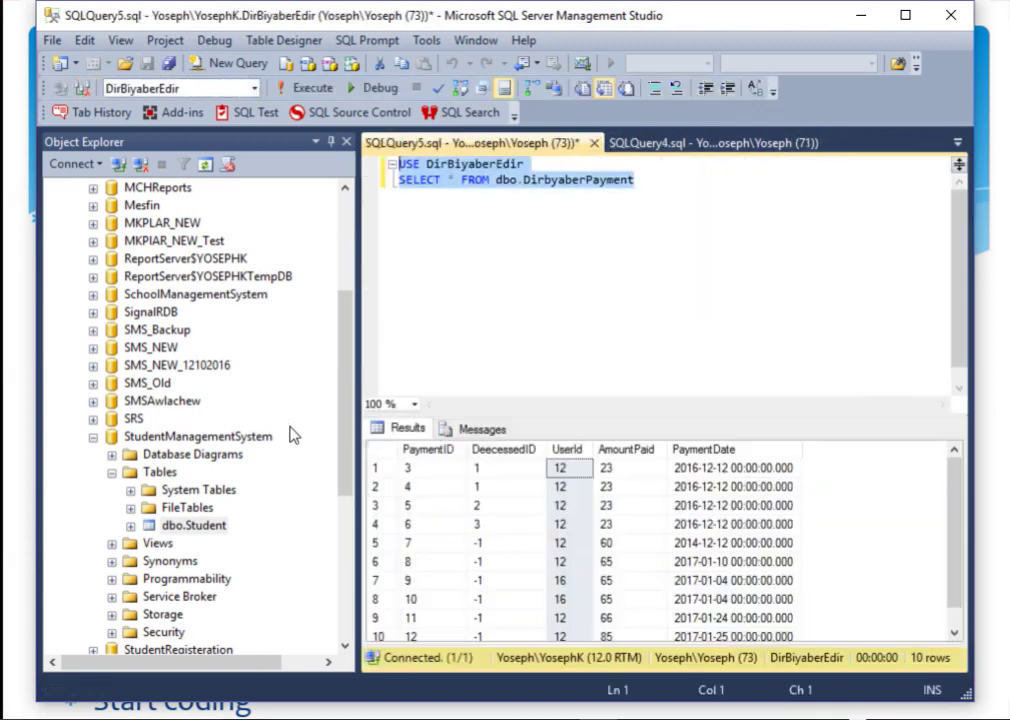
{"action": "left_click", "coordinate": [128, 472]}
{"action": "left_click", "coordinate": [170, 525]}
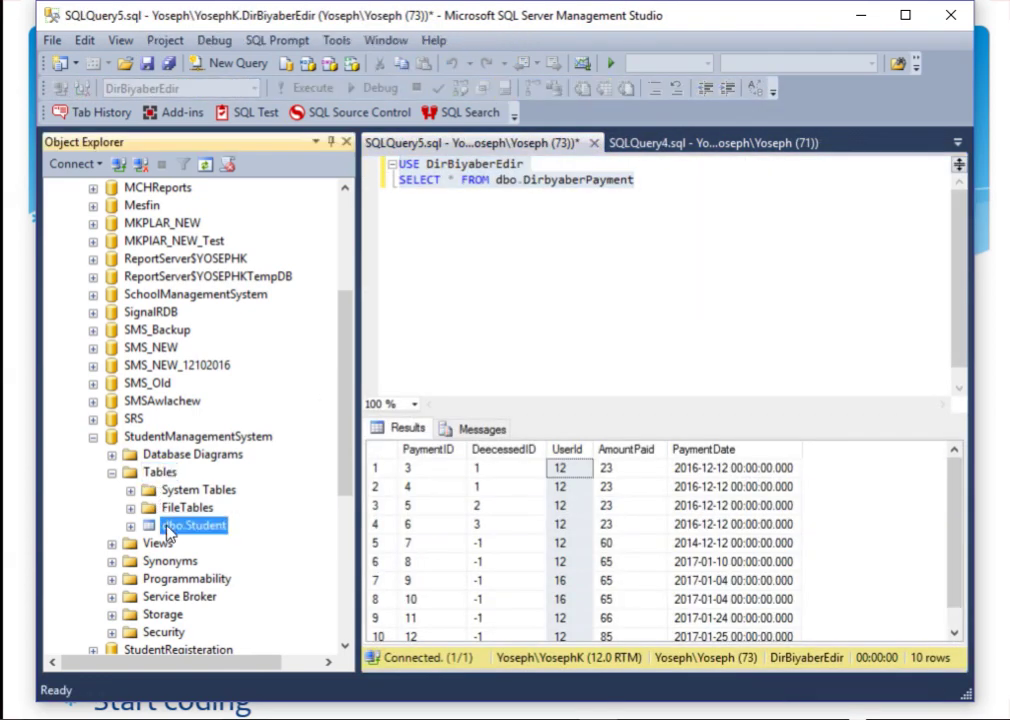
{"action": "scroll", "coordinate": [345, 382], "scroll_direction": "down", "scroll_amount": 2}
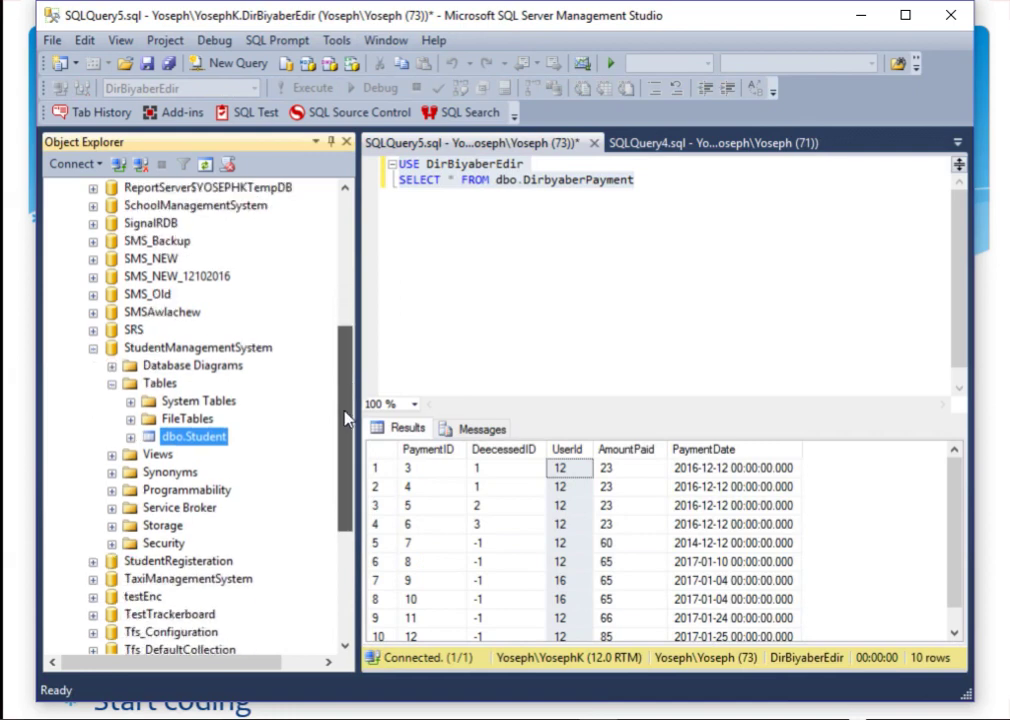
{"action": "left_click", "coordinate": [130, 438]}
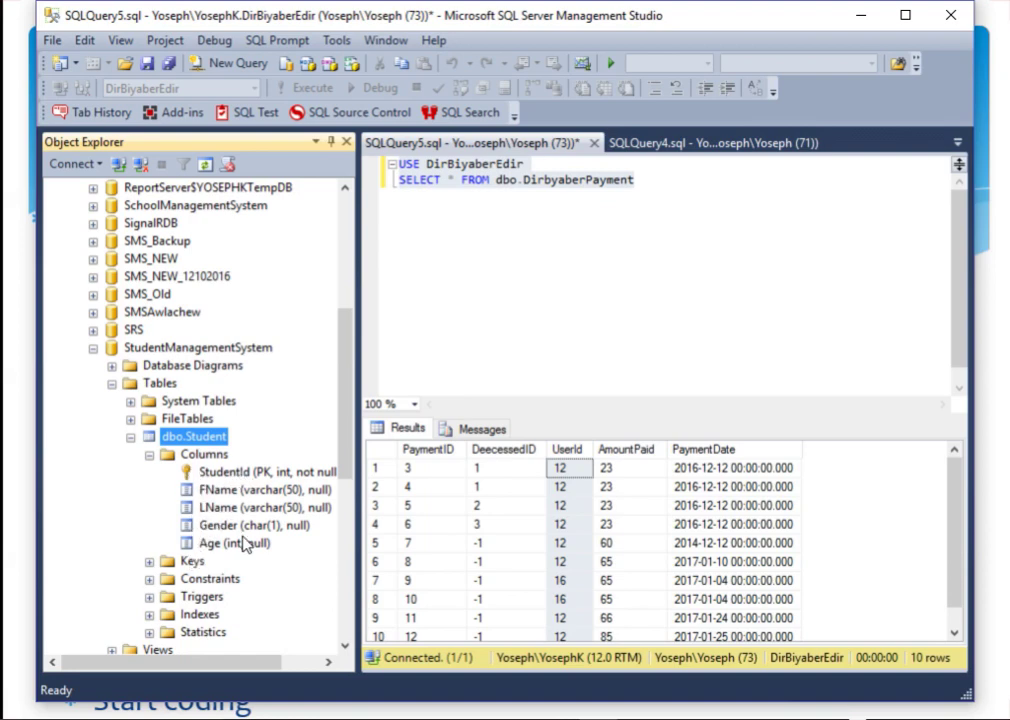
Step: Reopen dbo.Student in the table designer, then close it again
{"action": "right_click", "coordinate": [172, 447]}
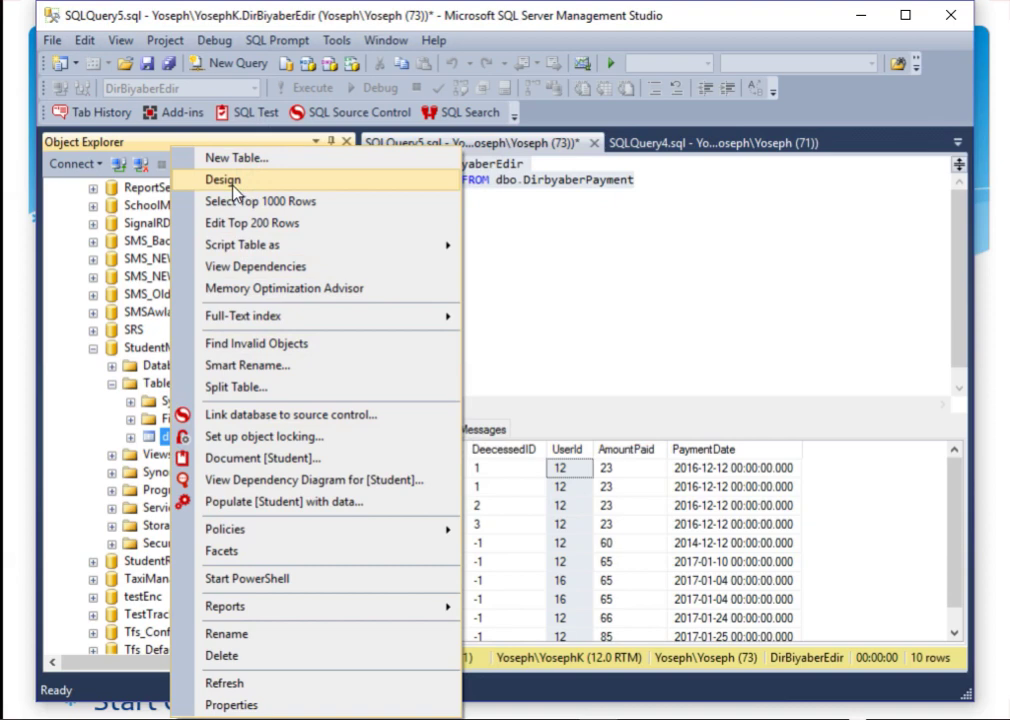
{"action": "left_click", "coordinate": [233, 182]}
{"action": "left_click", "coordinate": [432, 213]}
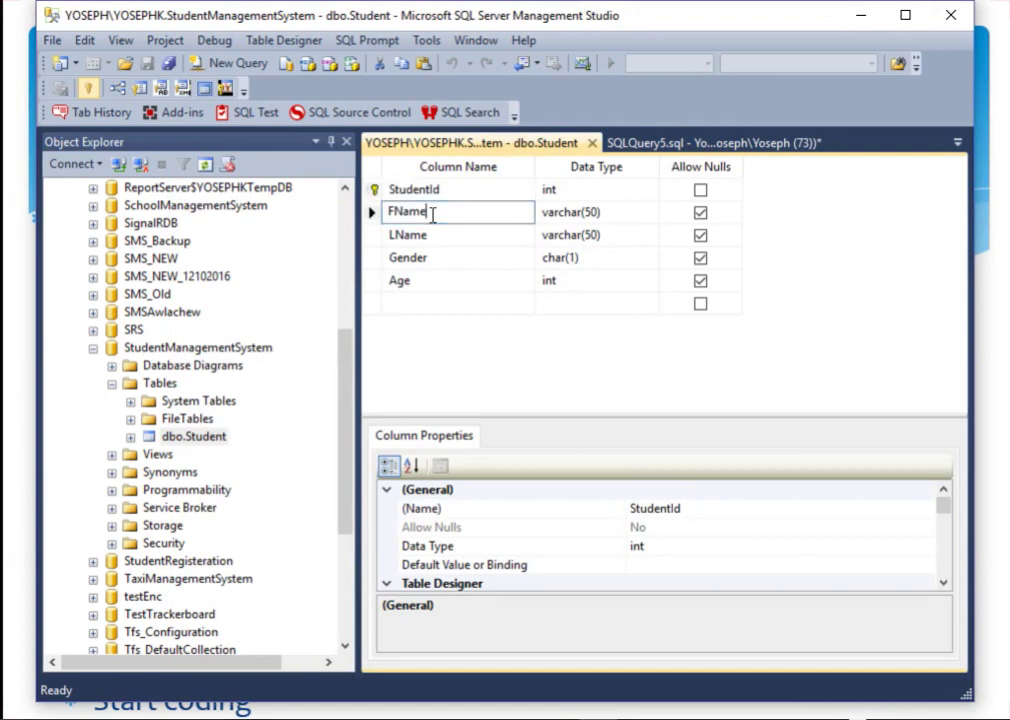
{"action": "left_click", "coordinate": [592, 143]}
Step: Open dbo.Student's rows for editing and change the first student's Age from 32 to 33
{"action": "right_click", "coordinate": [220, 434]}
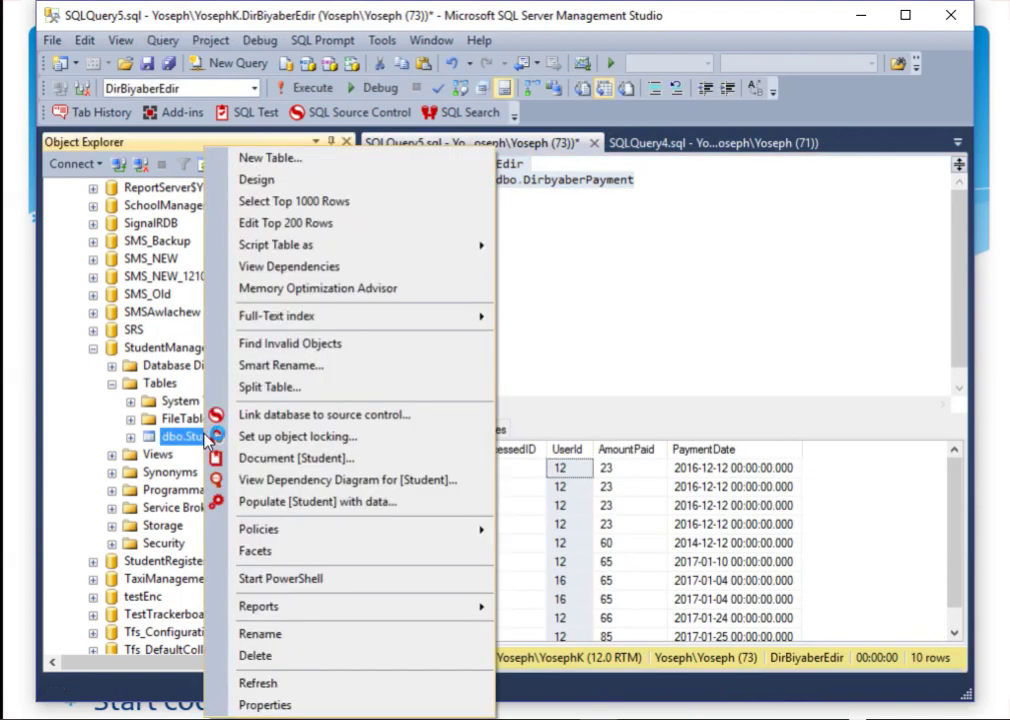
{"action": "left_click", "coordinate": [290, 203]}
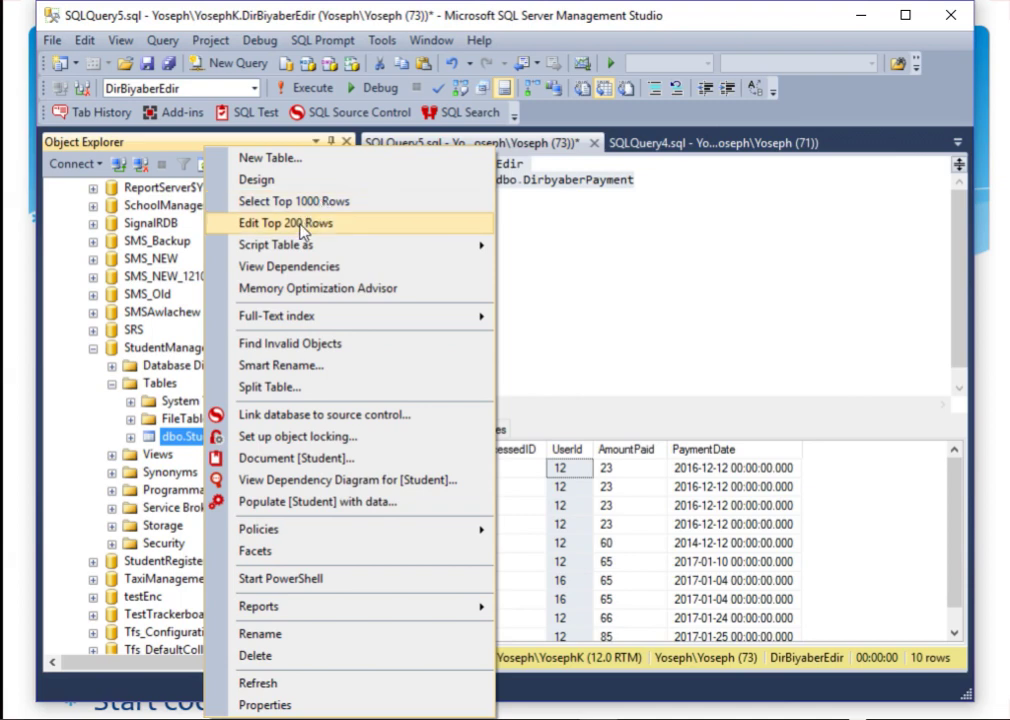
{"action": "left_click", "coordinate": [299, 223]}
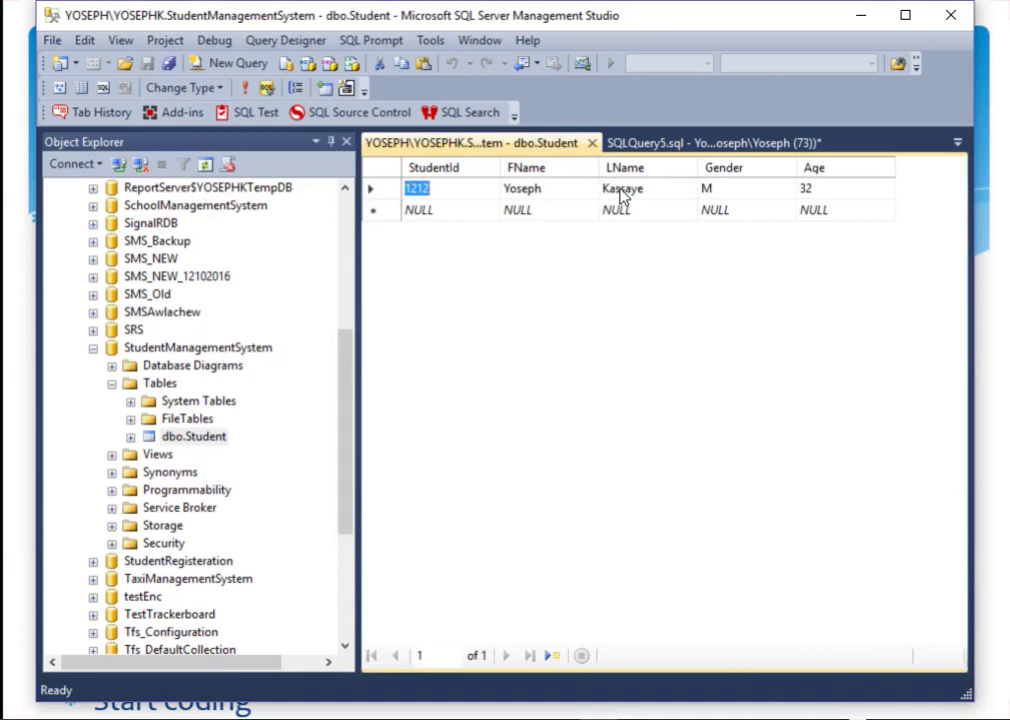
{"action": "left_click", "coordinate": [818, 187]}
{"action": "type", "text": "33"}
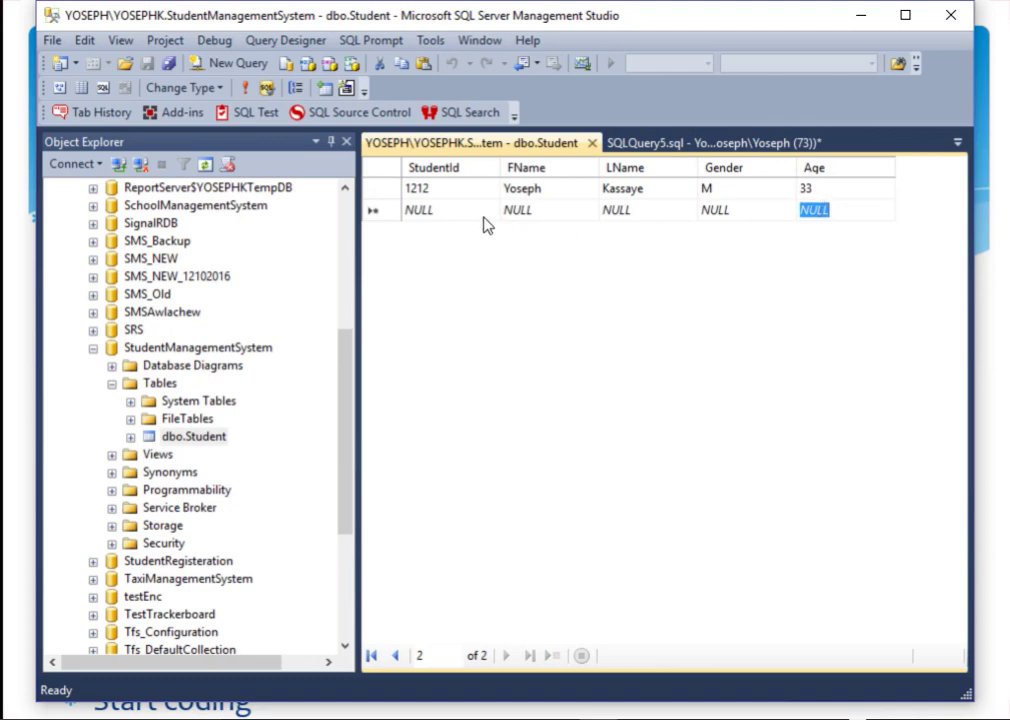
{"action": "left_click", "coordinate": [450, 212]}
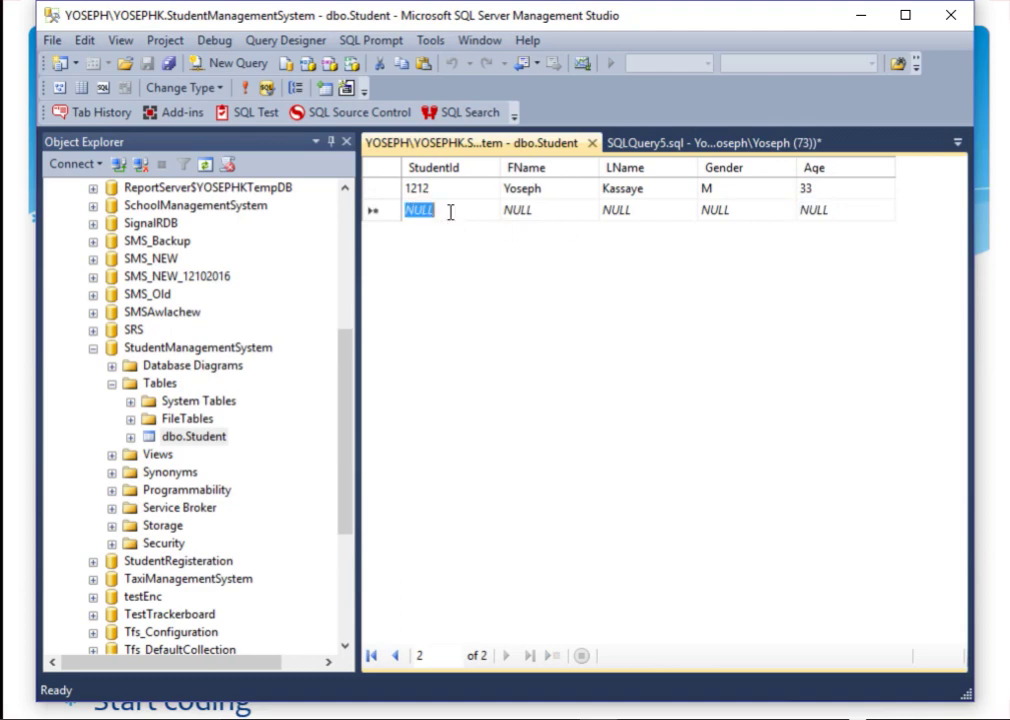
Step: Add student 1213 with first and last name, Gender F, Age 23, and commit the row
{"action": "type", "text": "1213"}
{"action": "key", "text": "Tab"}
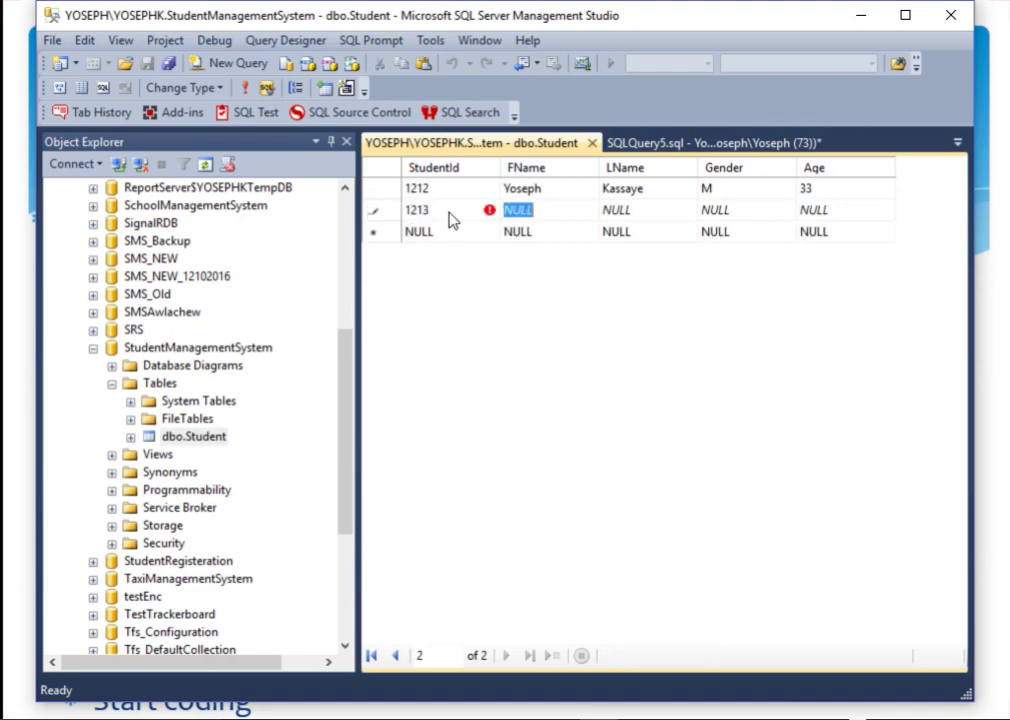
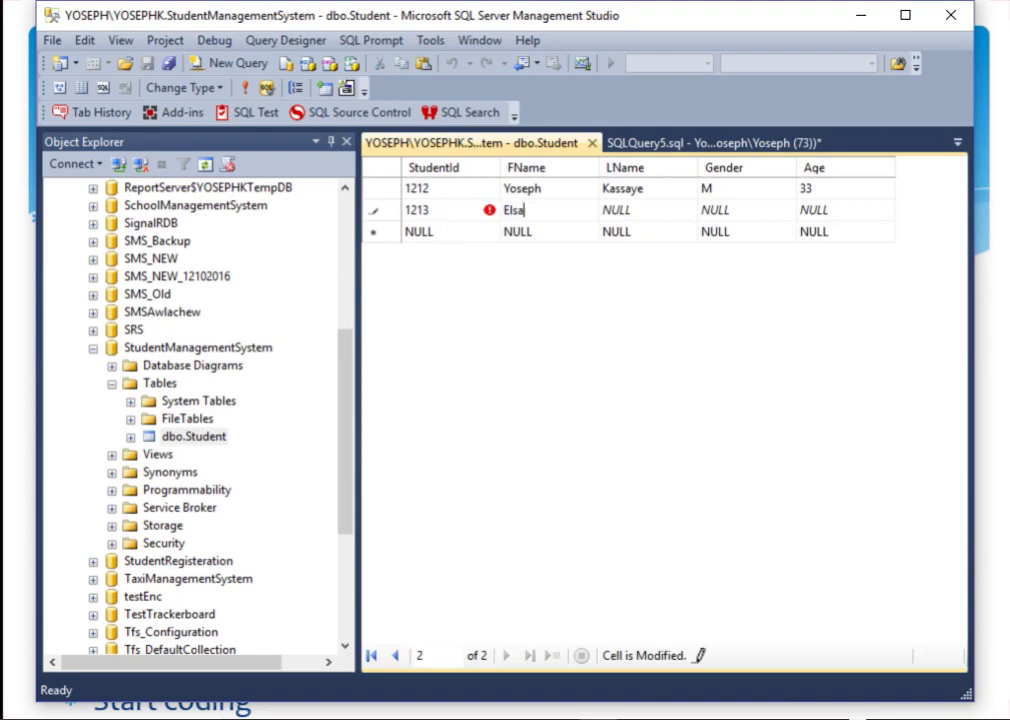
{"action": "key", "text": "Tab"}
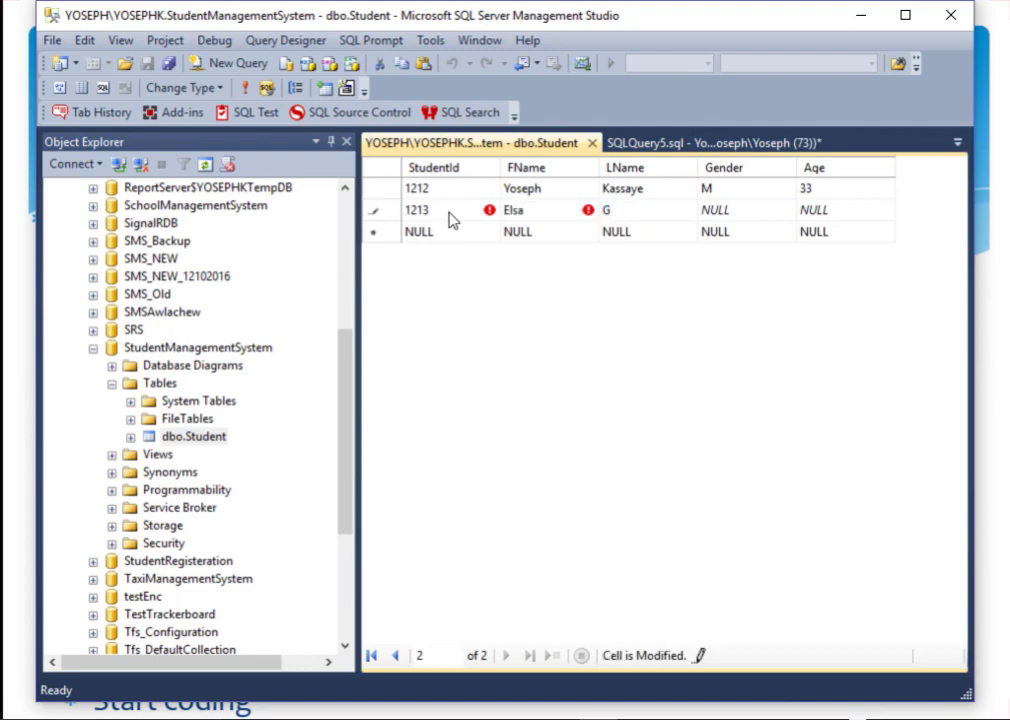
{"action": "key", "text": "Tab"}
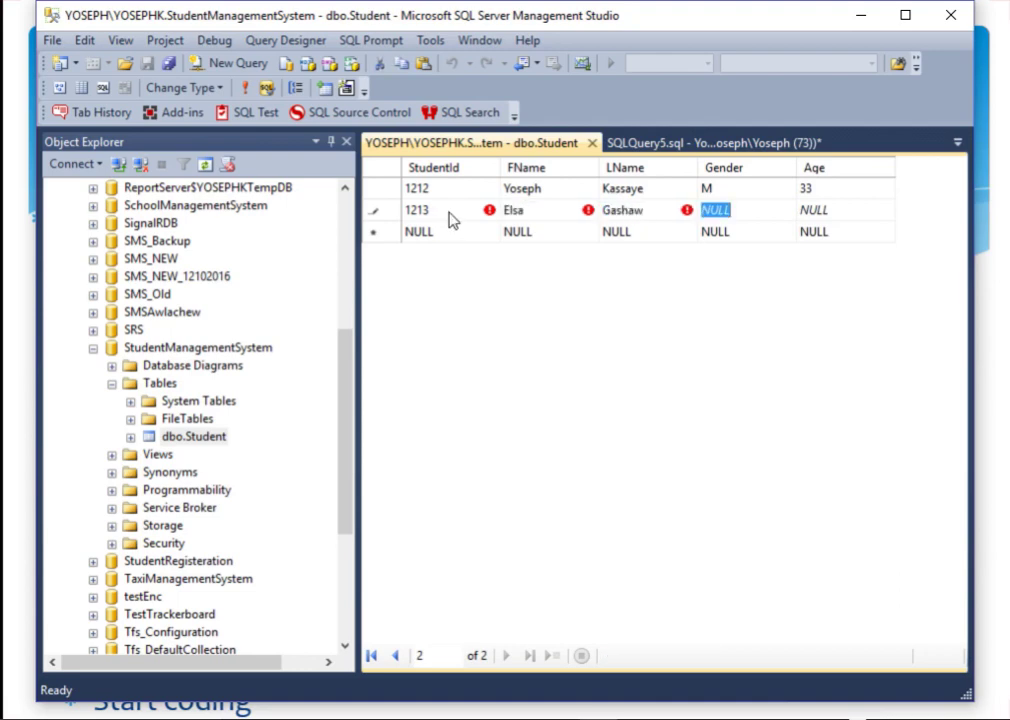
{"action": "type", "text": "F"}
{"action": "key", "text": "Tab"}
{"action": "type", "text": "23"}
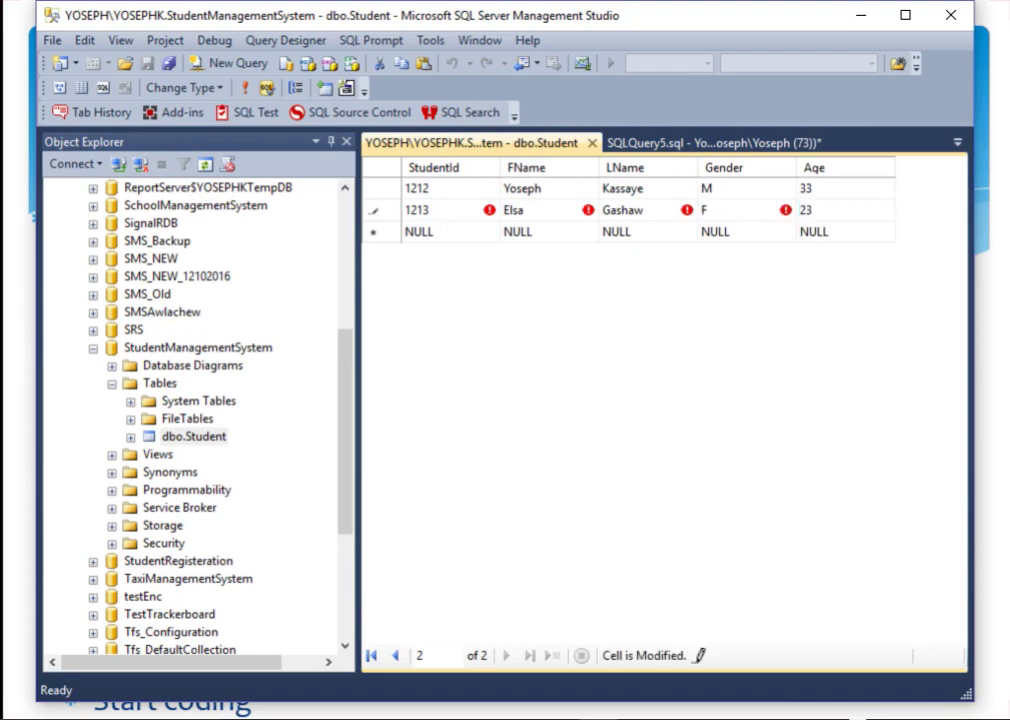
{"action": "key", "text": "Return"}
Step: Add student 1214 with first and last name, Gender M, Age 35, and commit the row
{"action": "key", "text": "shift+Tab"}
{"action": "key", "text": "shift+Tab"}
{"action": "key", "text": "shift+Tab"}
{"action": "key", "text": "shift+Tab"}
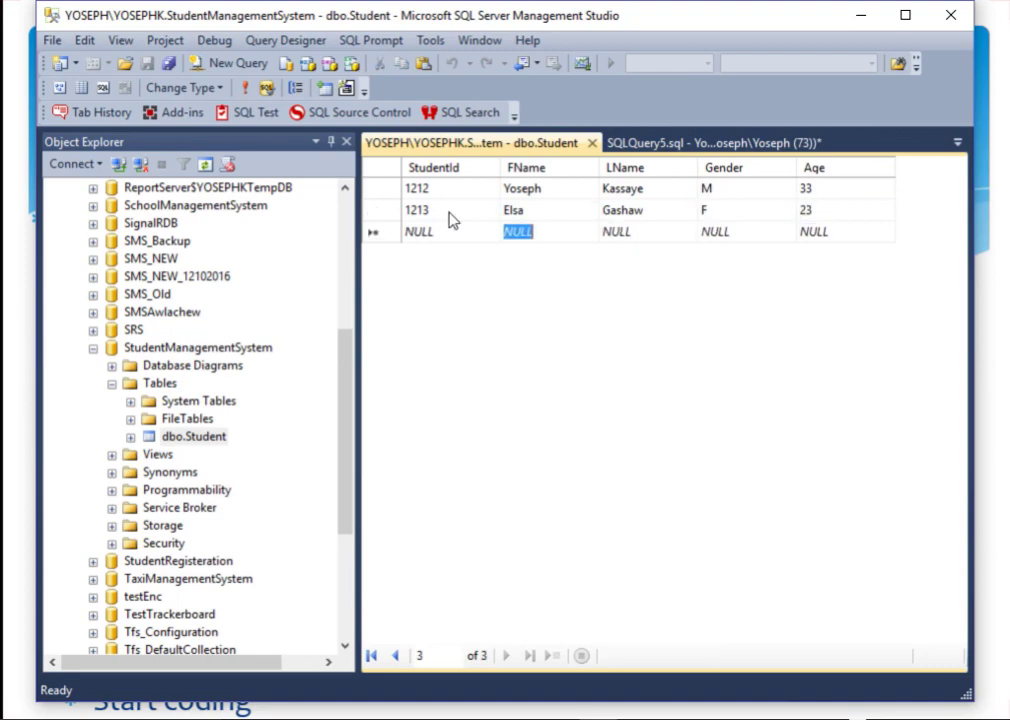
{"action": "type", "text": "1214"}
{"action": "key", "text": "Tab"}
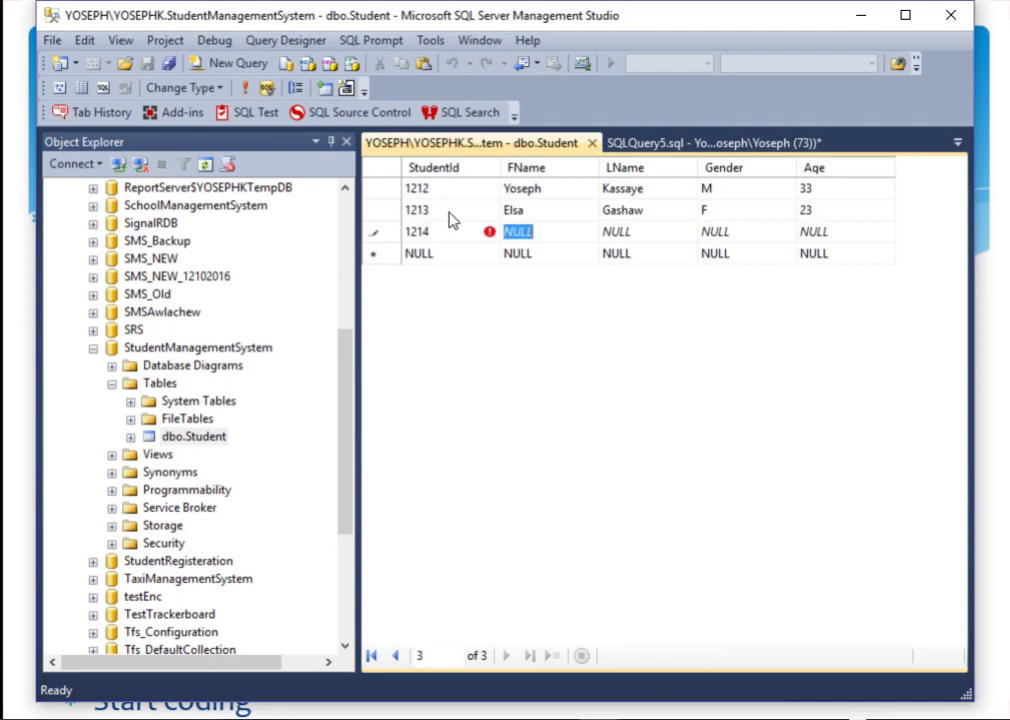
{"action": "type", "text": "E"}
{"action": "key", "text": "BackSpace"}
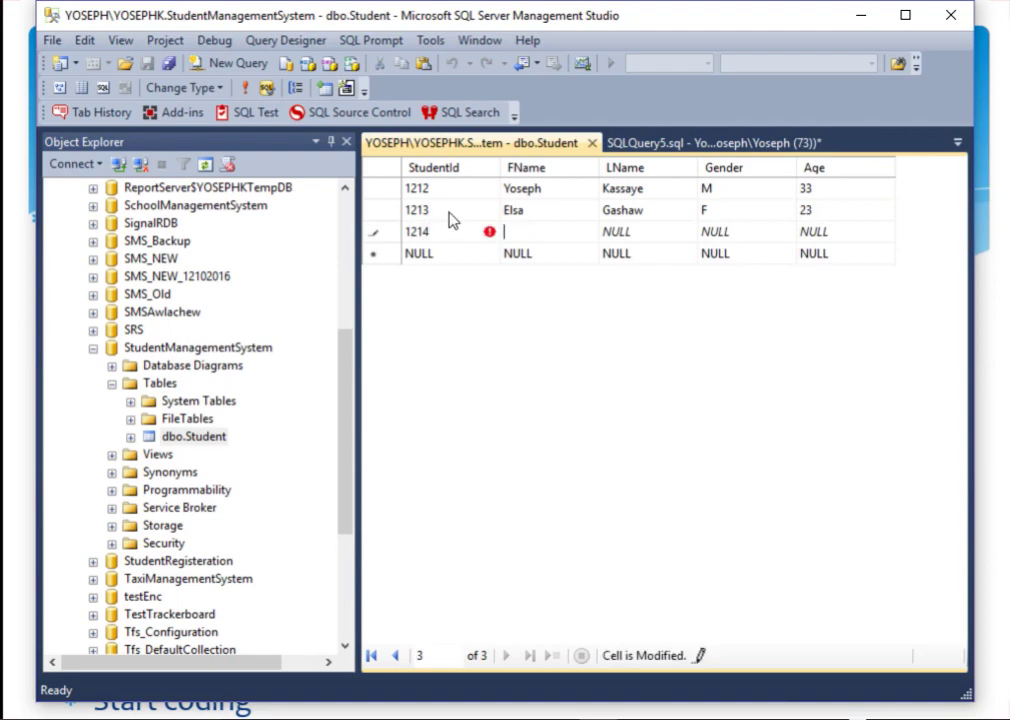
{"action": "key", "text": "Tab"}
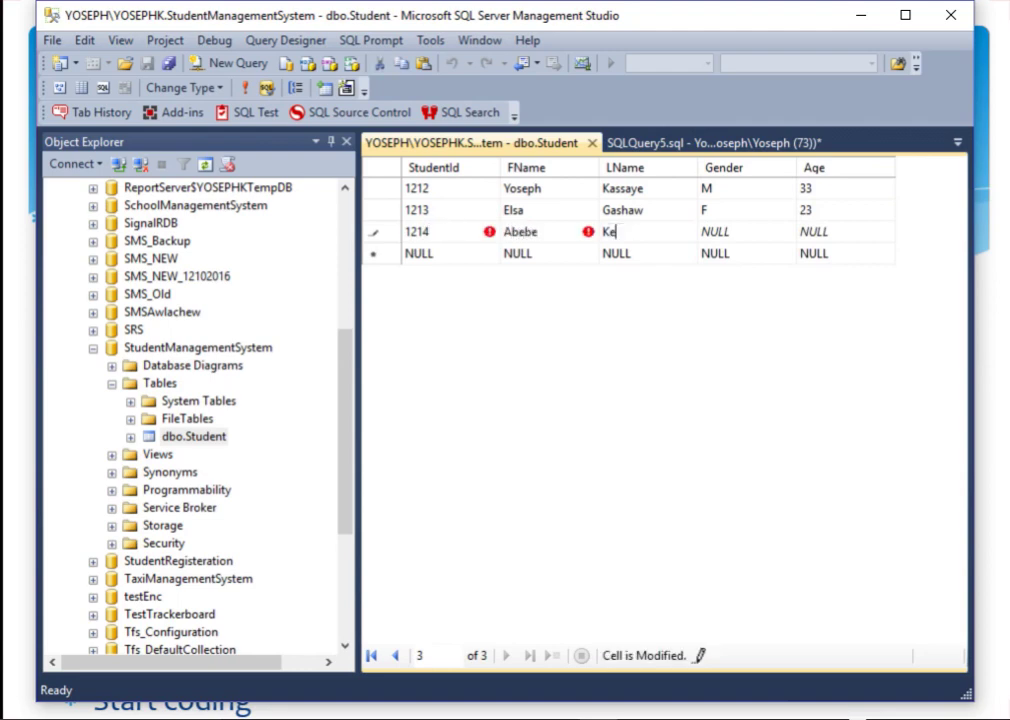
{"action": "key", "text": "Tab"}
{"action": "type", "text": "M"}
{"action": "key", "text": "Tab"}
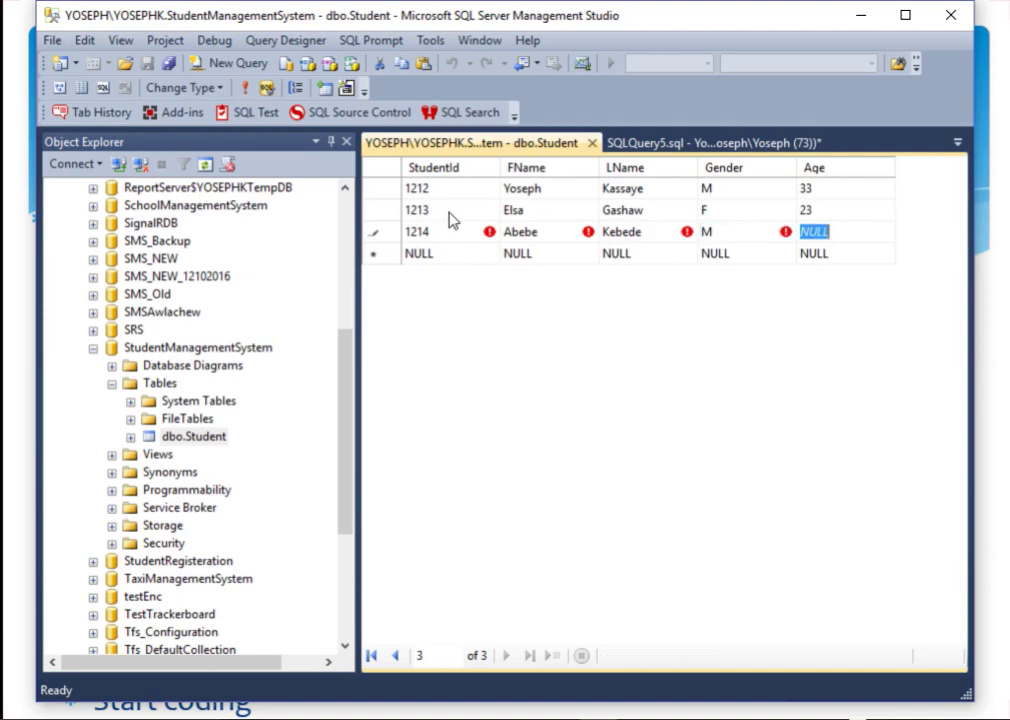
{"action": "type", "text": "35"}
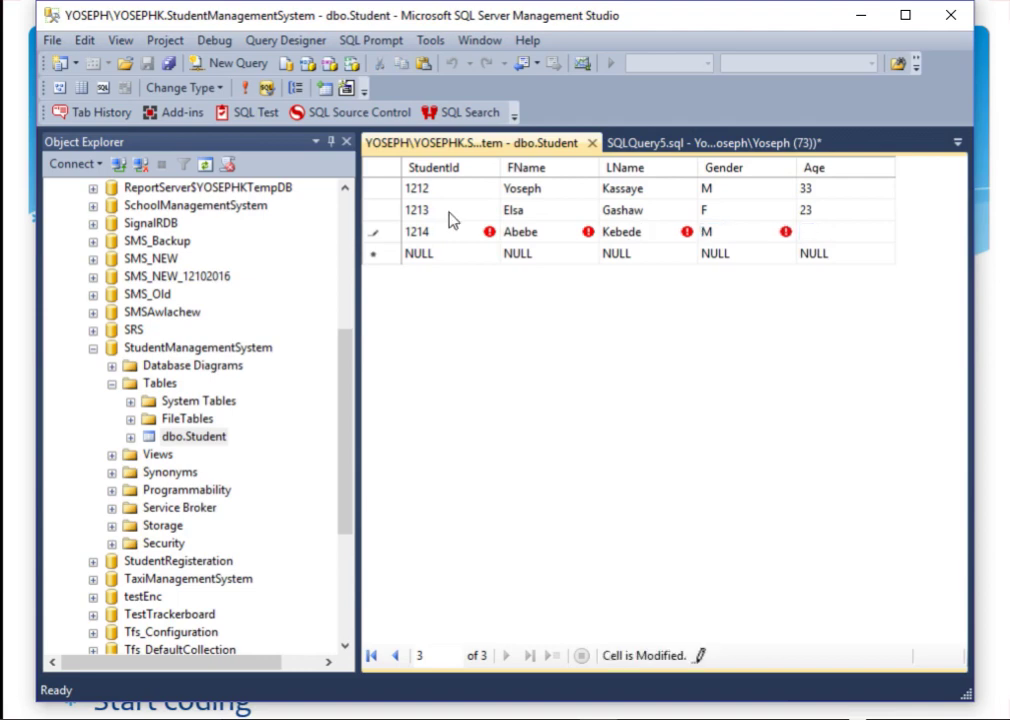
{"action": "key", "text": "Return"}
{"action": "key", "text": "shift+Tab"}
{"action": "key", "text": "shift+Tab"}
{"action": "key", "text": "shift+Tab"}
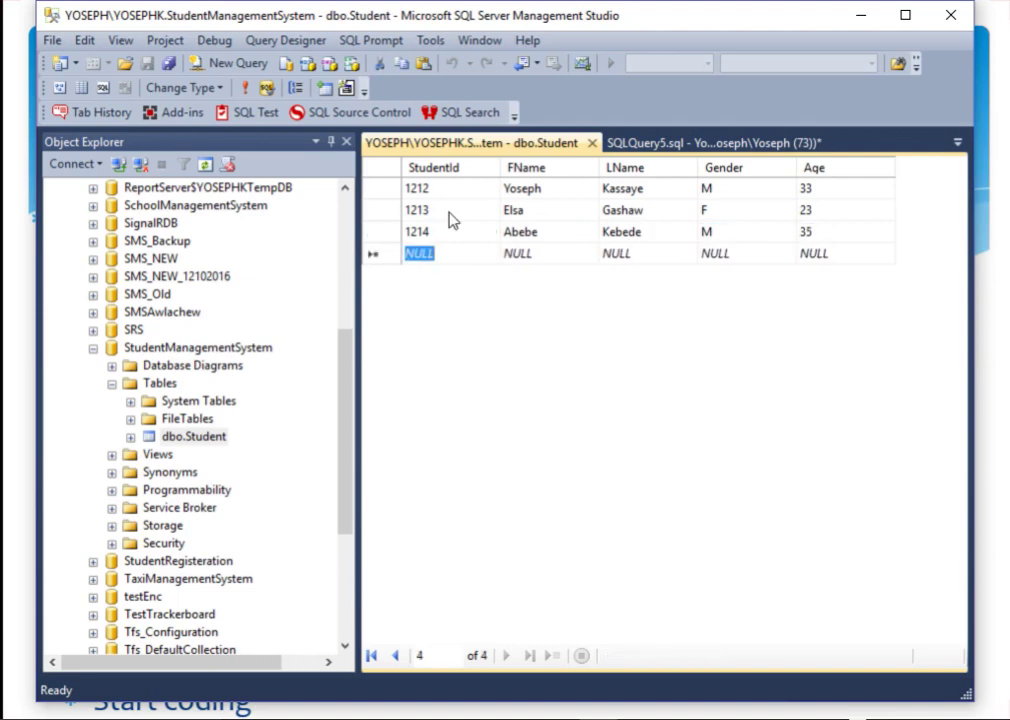
Step: Close the Student rows tab and the SQLQuery5 query without saving
{"action": "left_click", "coordinate": [593, 143]}
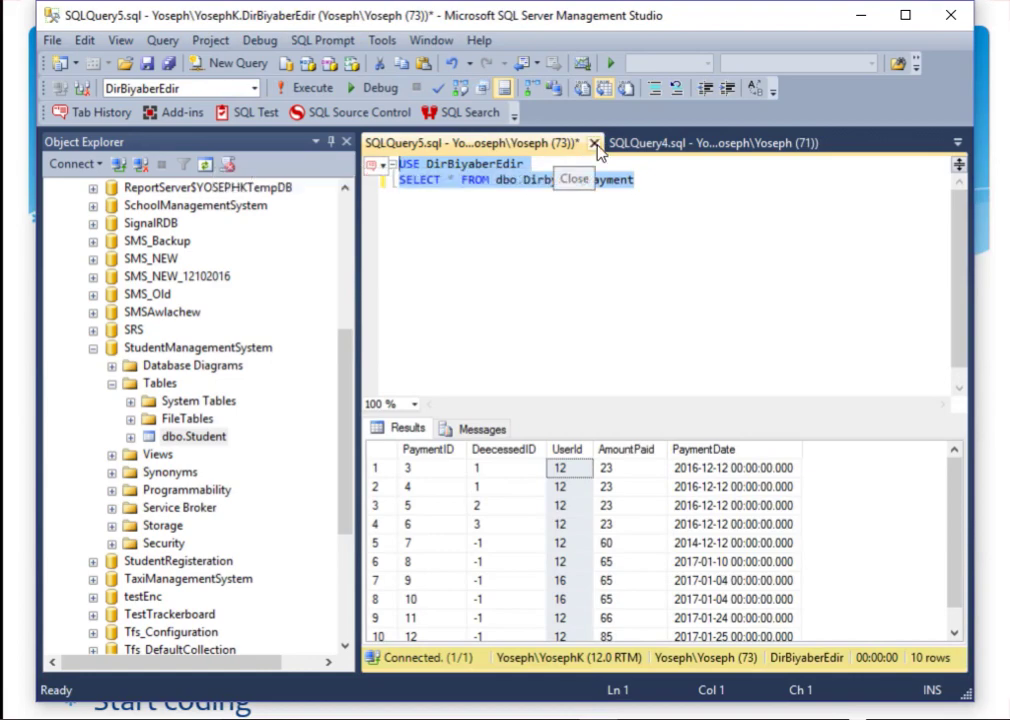
{"action": "left_click", "coordinate": [594, 143]}
{"action": "left_click", "coordinate": [565, 483]}
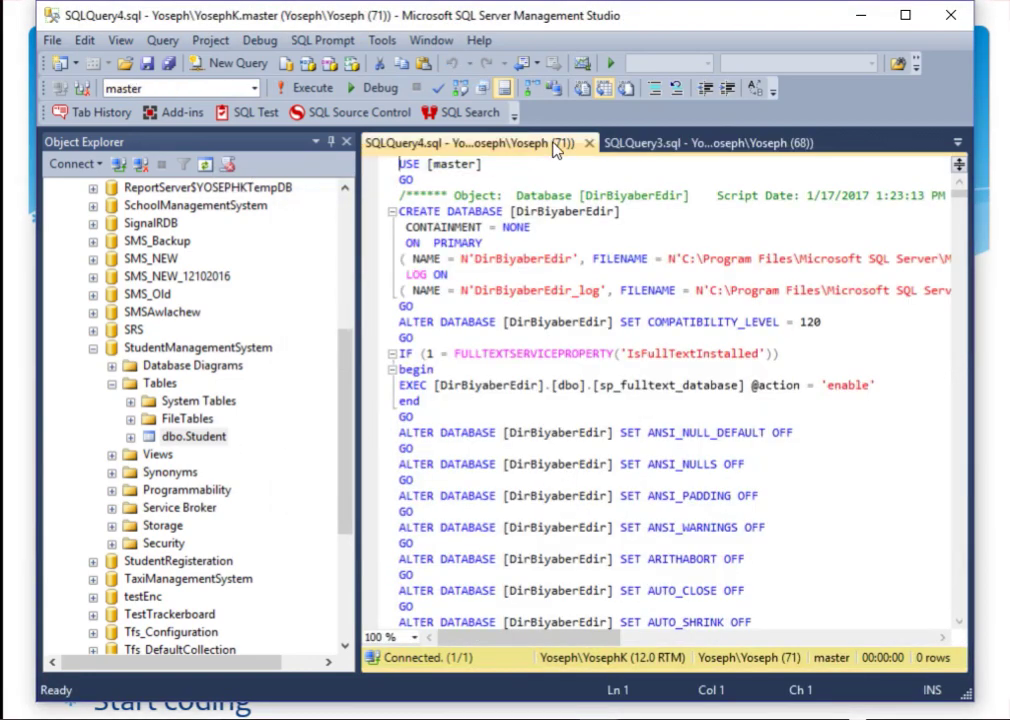
Step: Close all queries except SQLQuery4 without saving, then close SQLQuery4
{"action": "right_click", "coordinate": [558, 145]}
{"action": "left_click", "coordinate": [625, 266]}
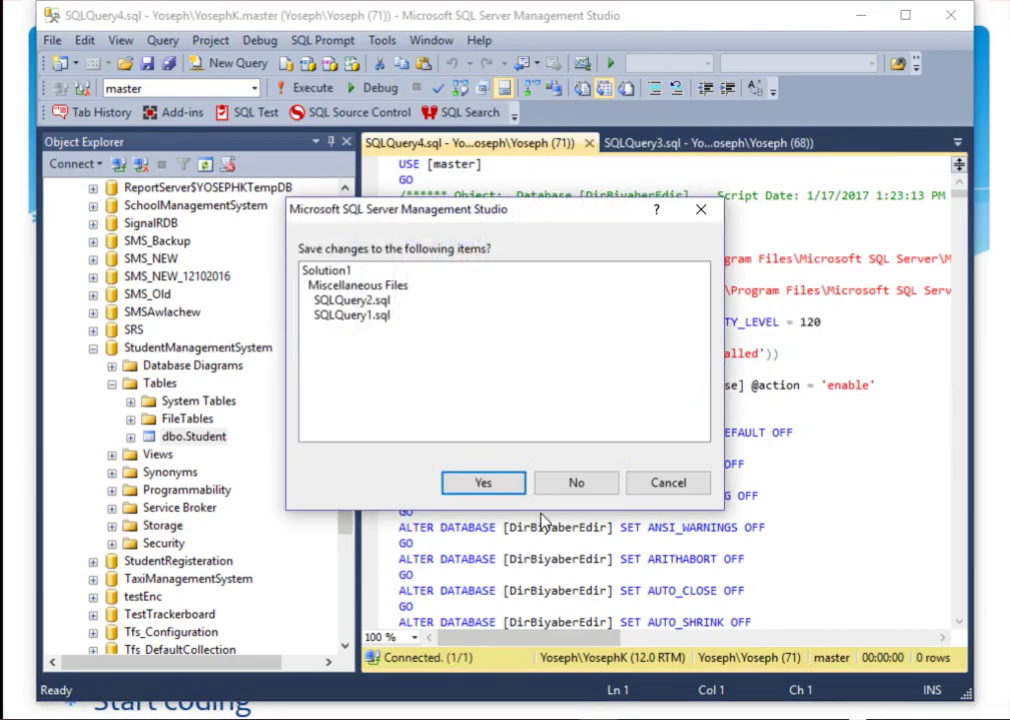
{"action": "left_click", "coordinate": [577, 482]}
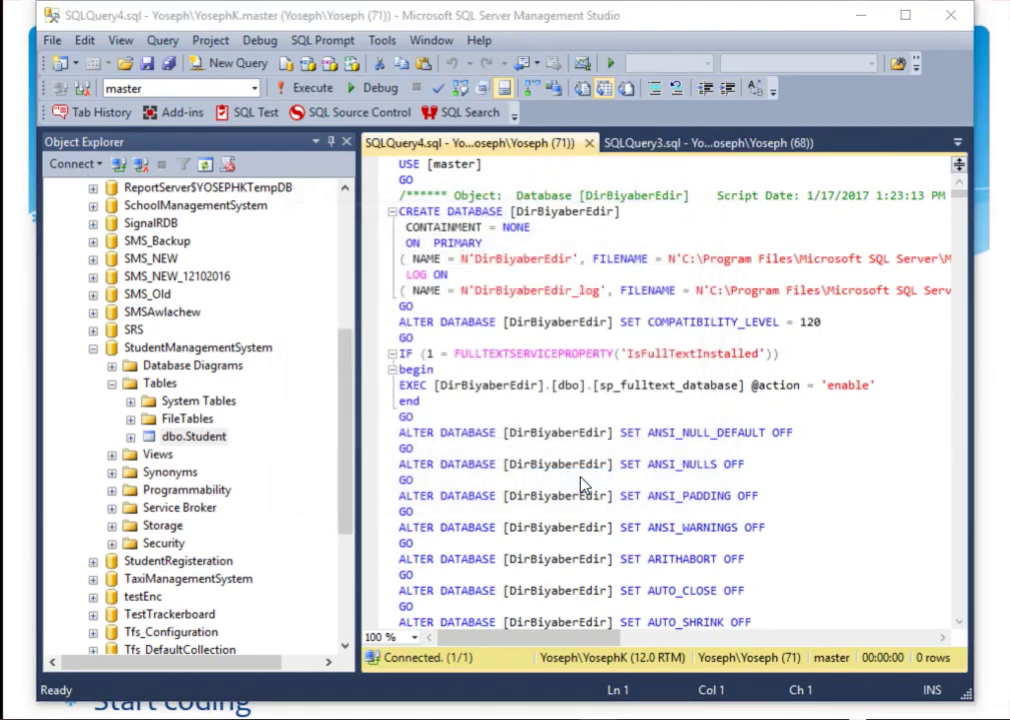
{"action": "left_click", "coordinate": [588, 143]}
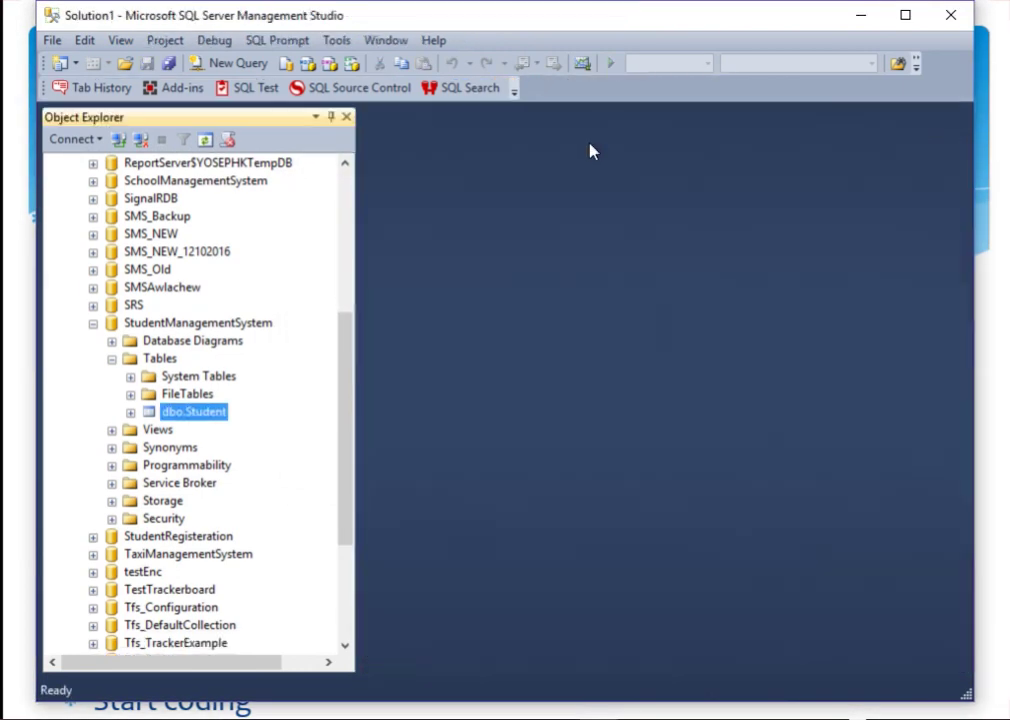
Step: Open dbo.Student in the designer and add a DepartmentId column of type int
{"action": "right_click", "coordinate": [192, 410]}
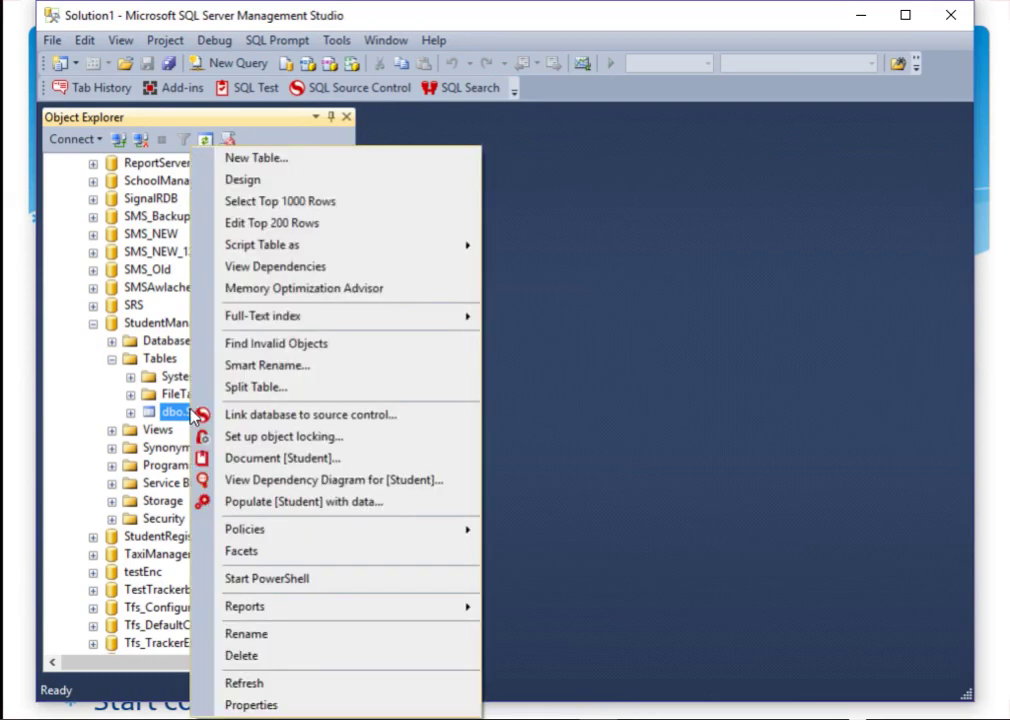
{"action": "left_click", "coordinate": [243, 180]}
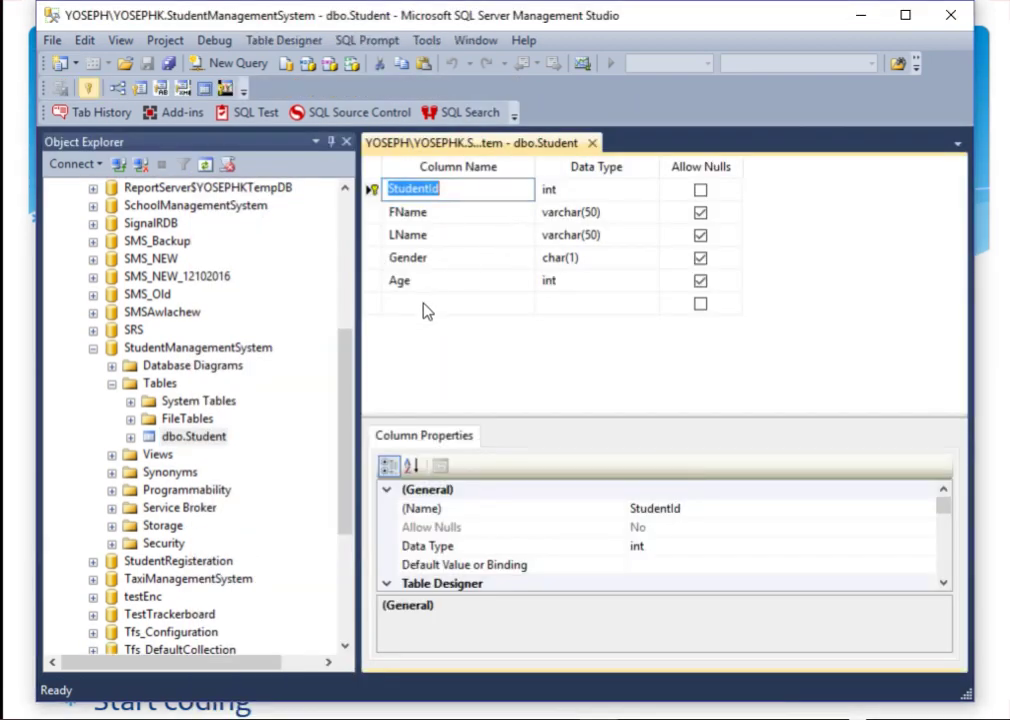
{"action": "left_click", "coordinate": [424, 302]}
{"action": "type", "text": "Depa"}
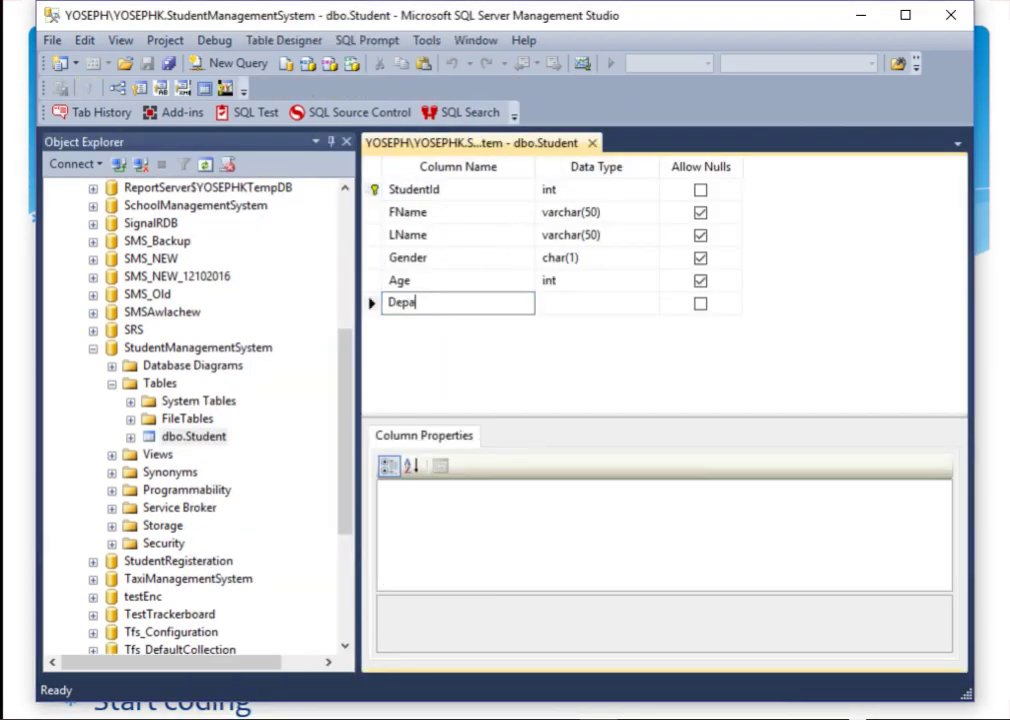
{"action": "type", "text": "rtmentName"}
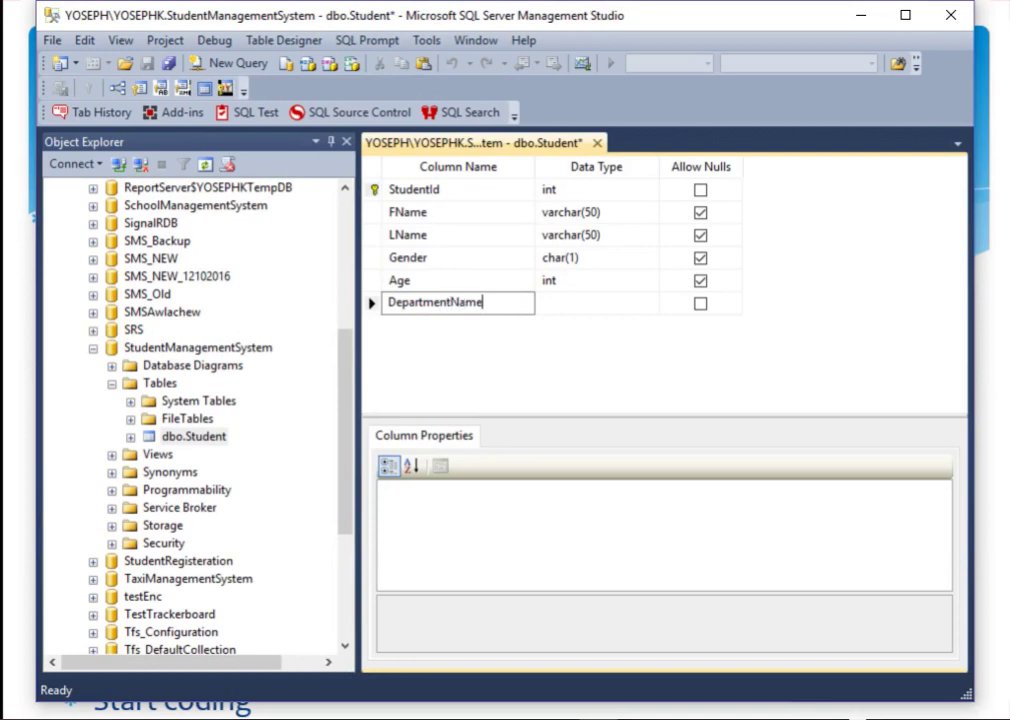
{"action": "key", "text": "BackSpace"}
{"action": "key", "text": "BackSpace"}
{"action": "key", "text": "BackSpace"}
{"action": "key", "text": "BackSpace"}
{"action": "type", "text": "Id"}
{"action": "key", "text": "Tab"}
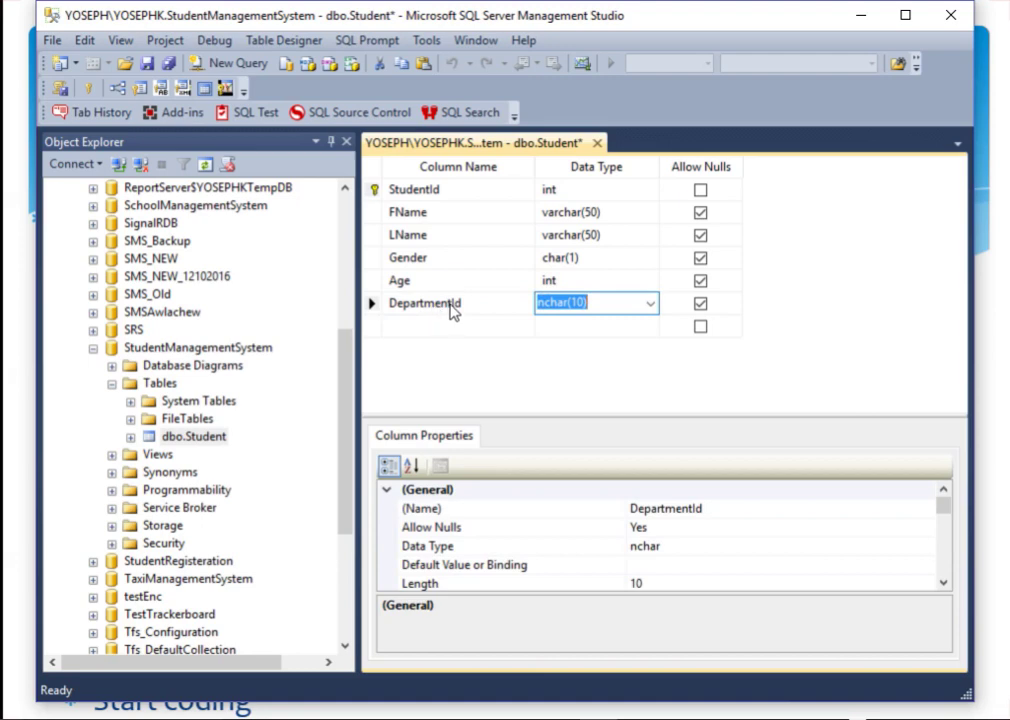
{"action": "type", "text": "int"}
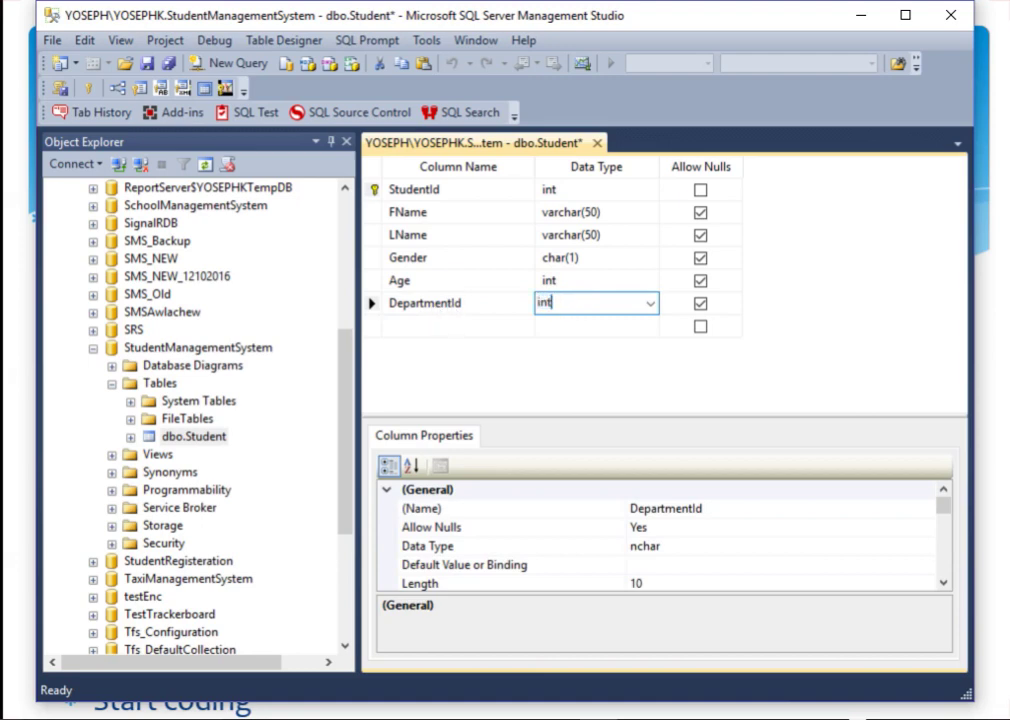
{"action": "key", "text": "Tab"}
{"action": "key", "text": "Tab"}
Step: Add a DepartmentName column of type varchar(50)
{"action": "type", "text": "D"}
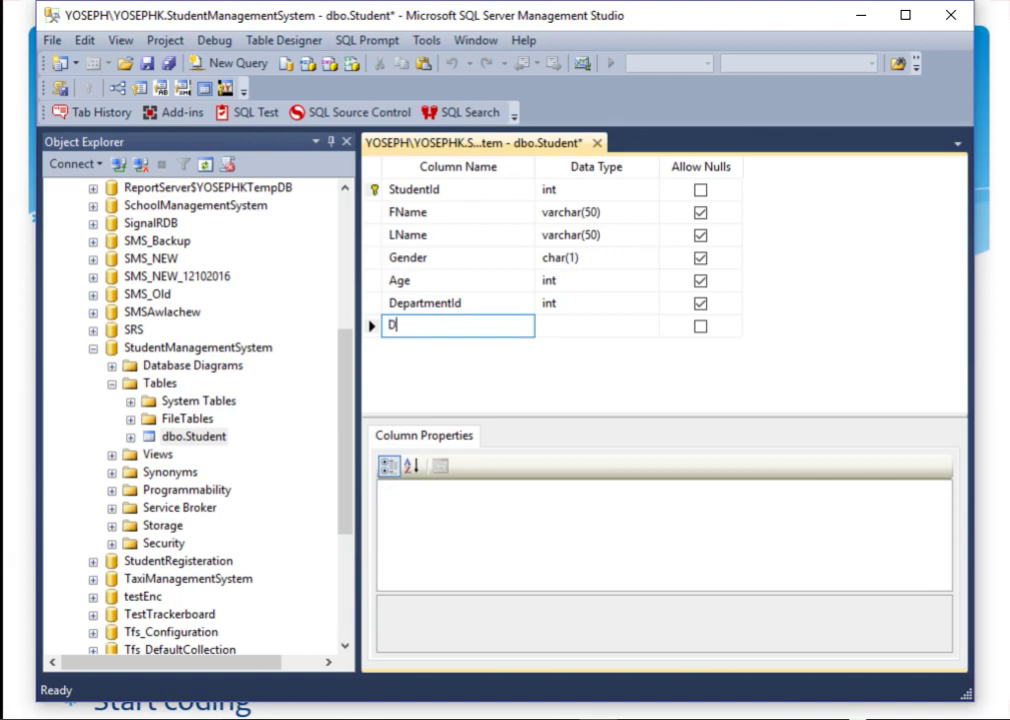
{"action": "type", "text": "epartmentName"}
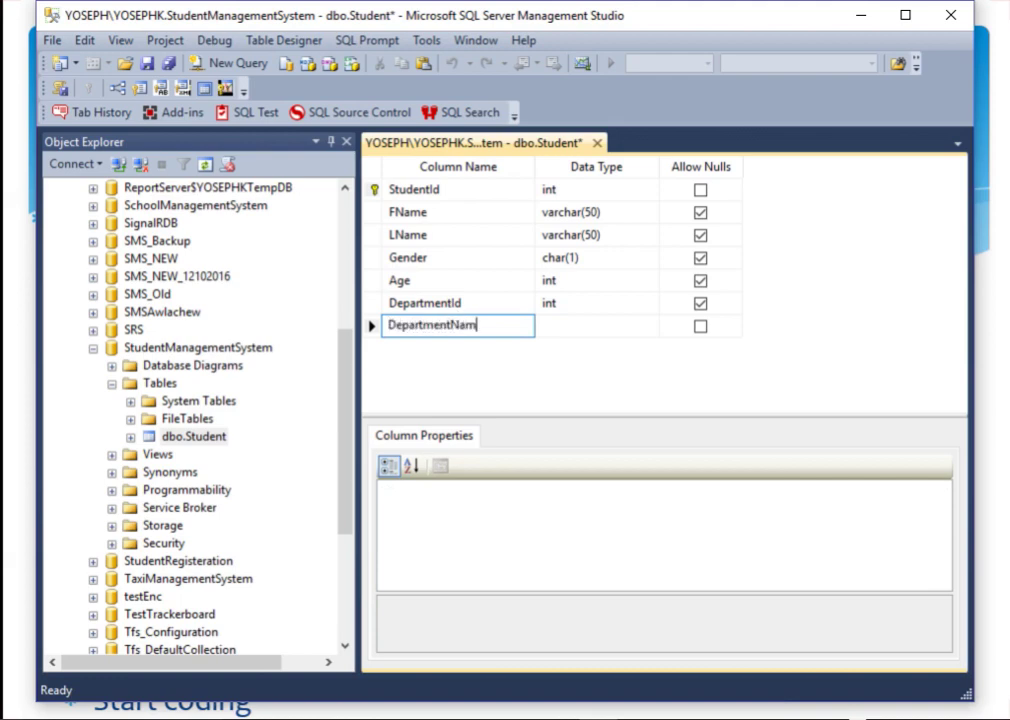
{"action": "key", "text": "Tab"}
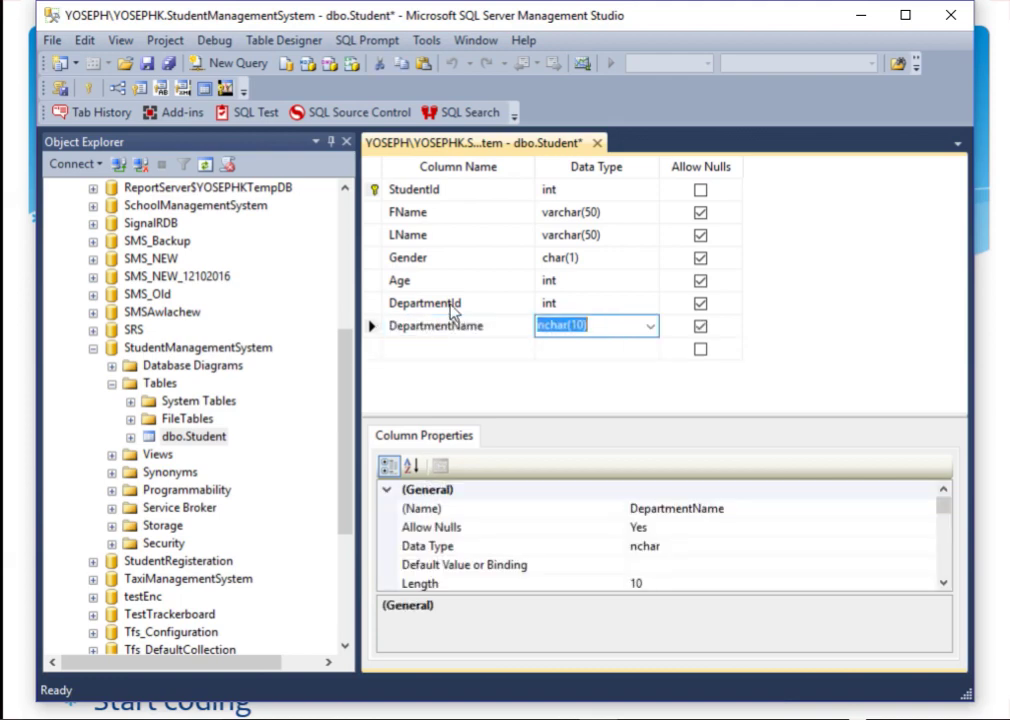
{"action": "type", "text": "varc"}
{"action": "key", "text": "Up"}
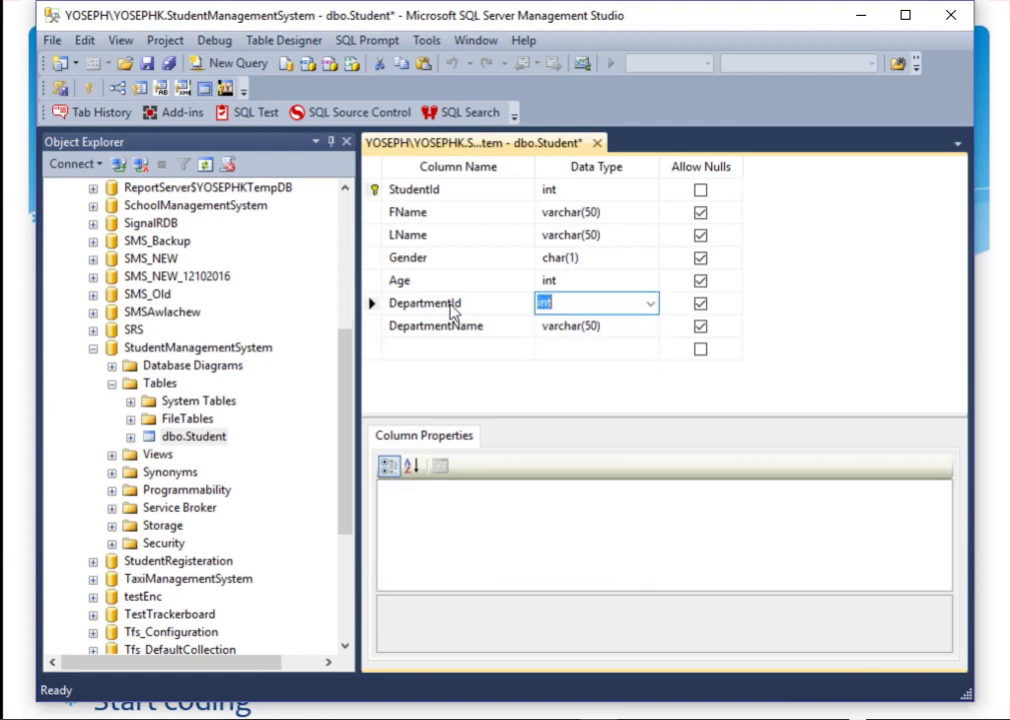
Step: Save the table design and open dbo.Student's Edit Top 200 Rows grid
{"action": "left_click", "coordinate": [147, 64]}
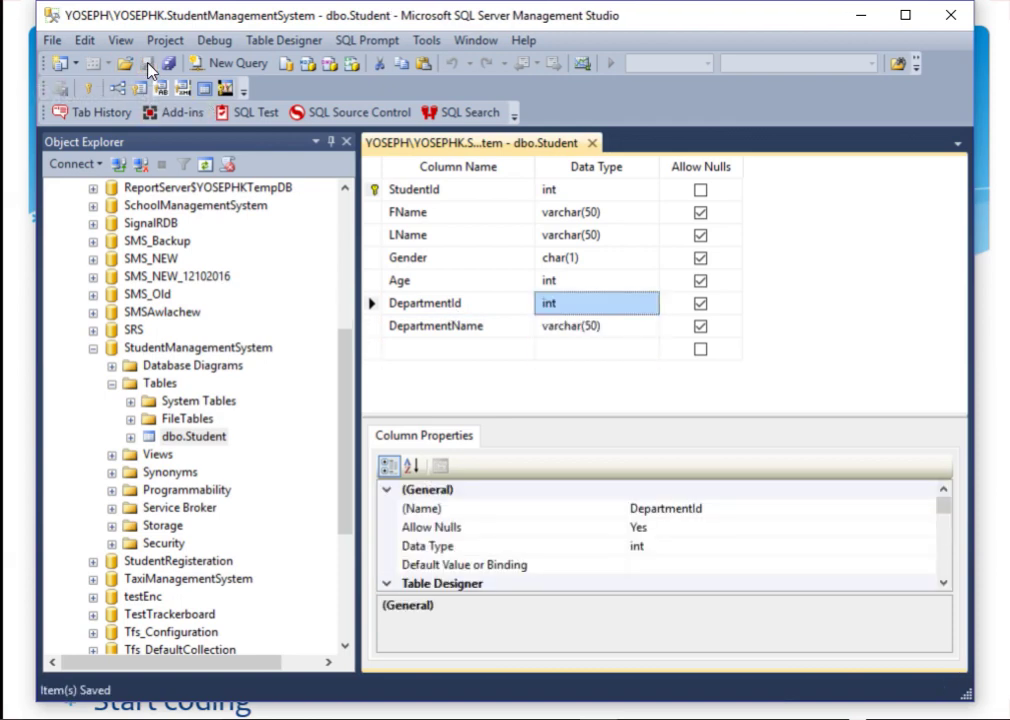
{"action": "left_click", "coordinate": [175, 437]}
{"action": "right_click", "coordinate": [175, 437]}
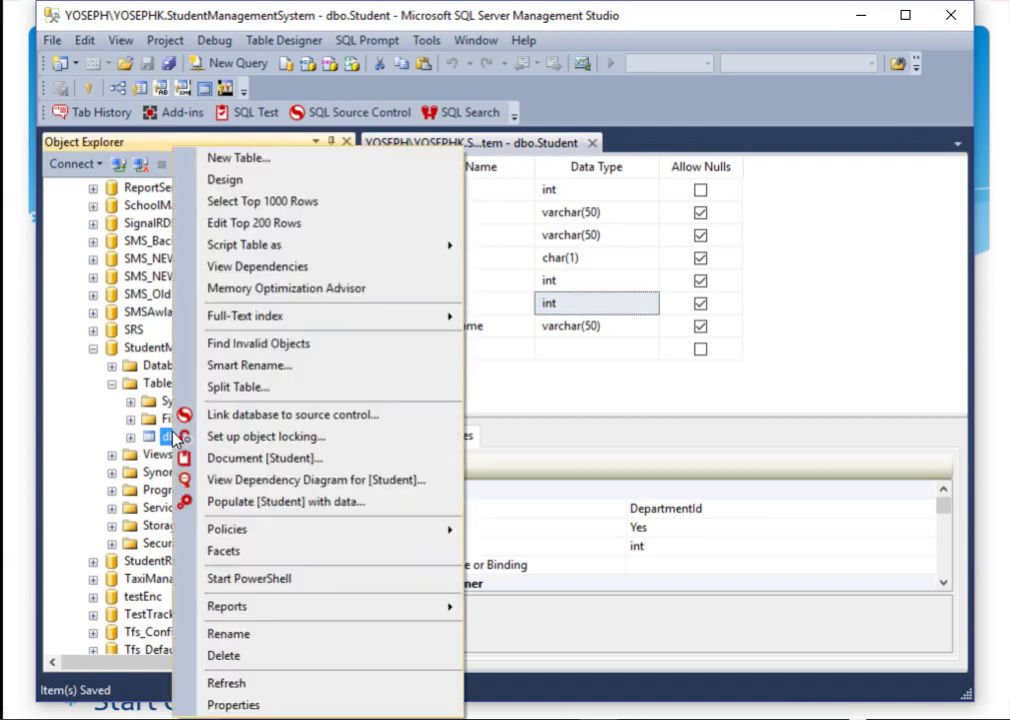
{"action": "left_click", "coordinate": [265, 221]}
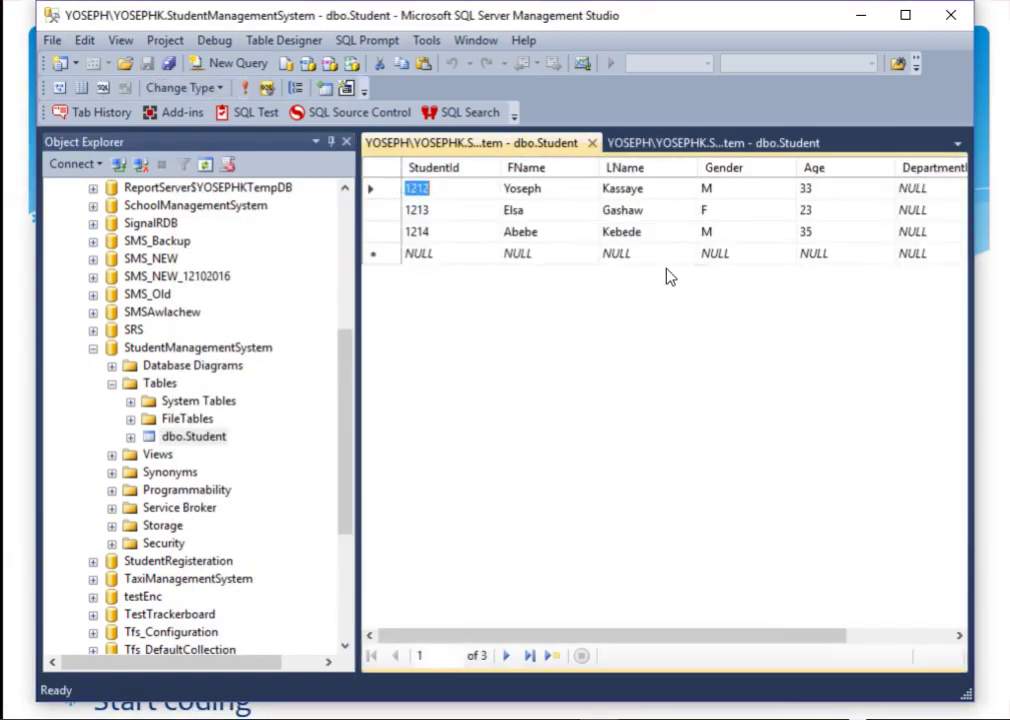
Step: Check that DepartmentId and DepartmentName are NULL for all rows, then close the grid and return to the slide
{"action": "left_click_drag", "start_coordinate": [679, 636], "coordinate": [868, 609]}
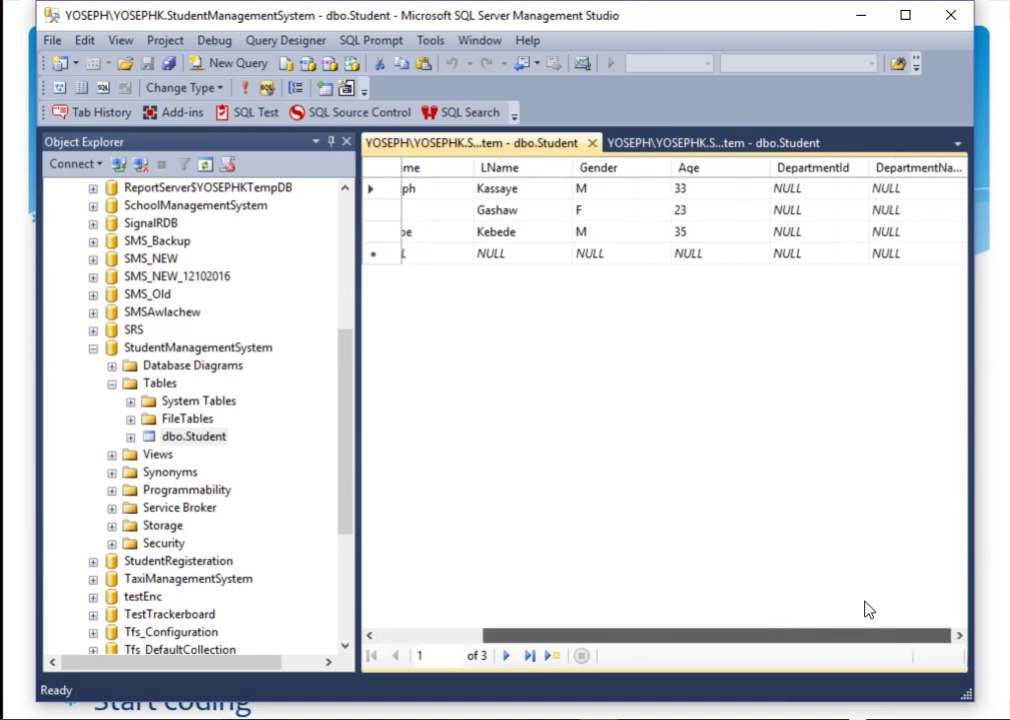
{"action": "left_click_drag", "start_coordinate": [793, 198], "coordinate": [793, 279]}
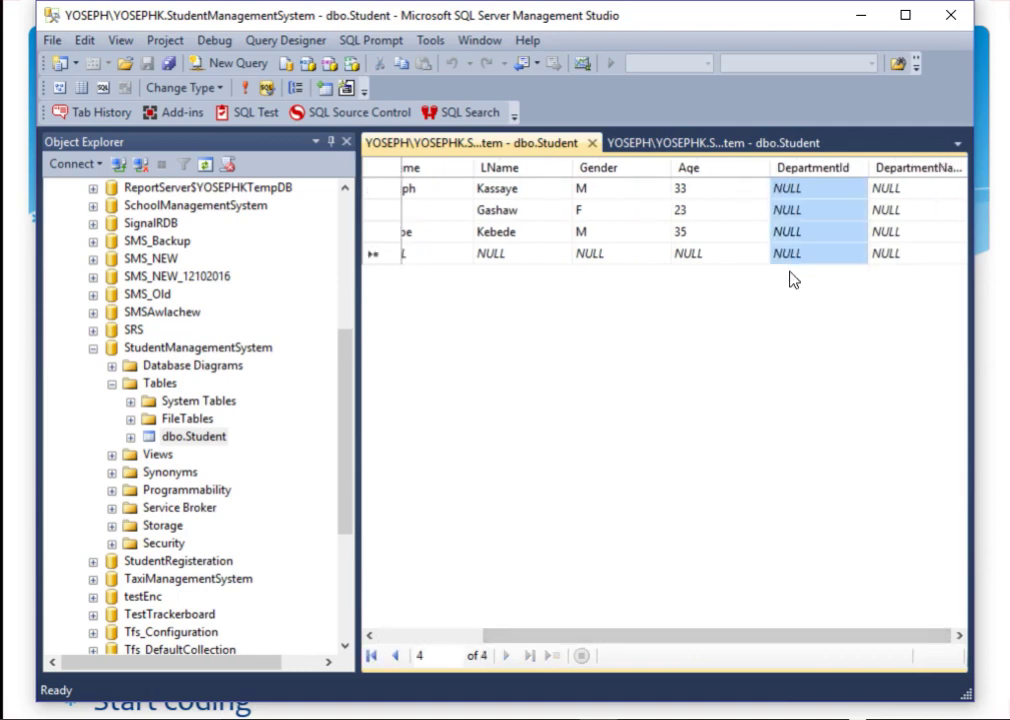
{"action": "left_click_drag", "start_coordinate": [889, 187], "coordinate": [895, 253]}
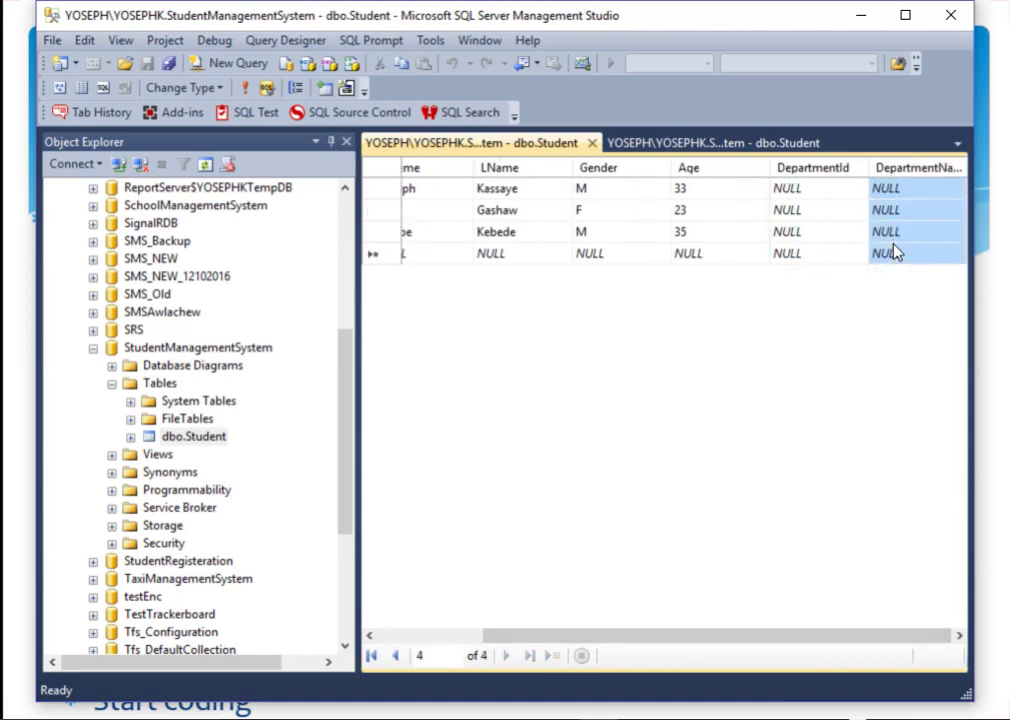
{"action": "left_click", "coordinate": [592, 143]}
{"action": "key", "text": "alt+Tab"}
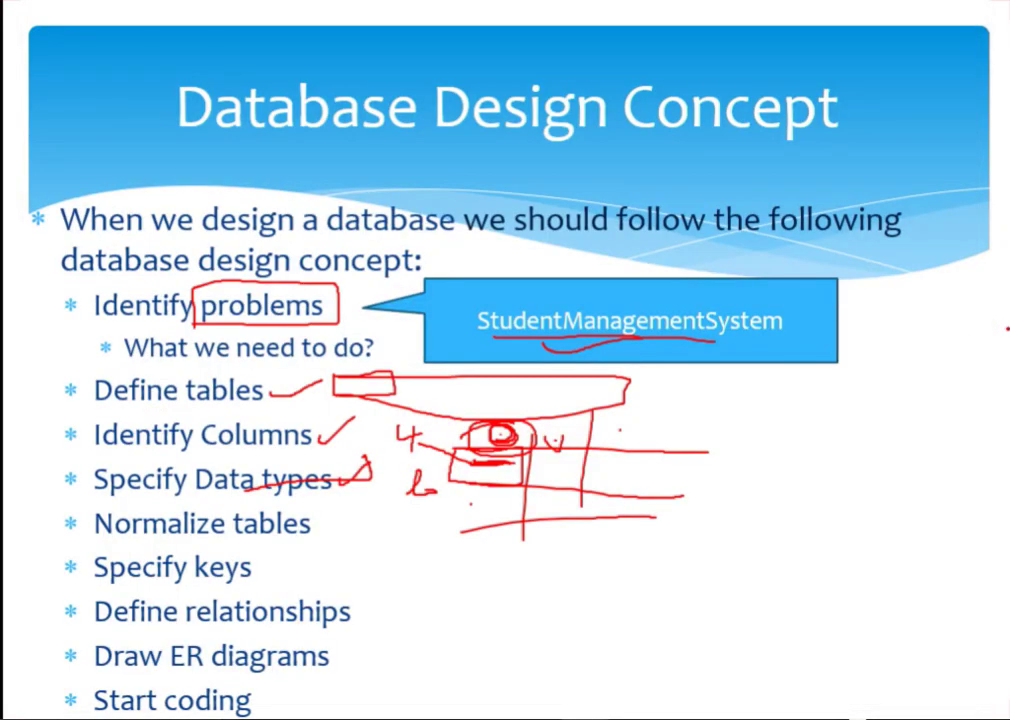